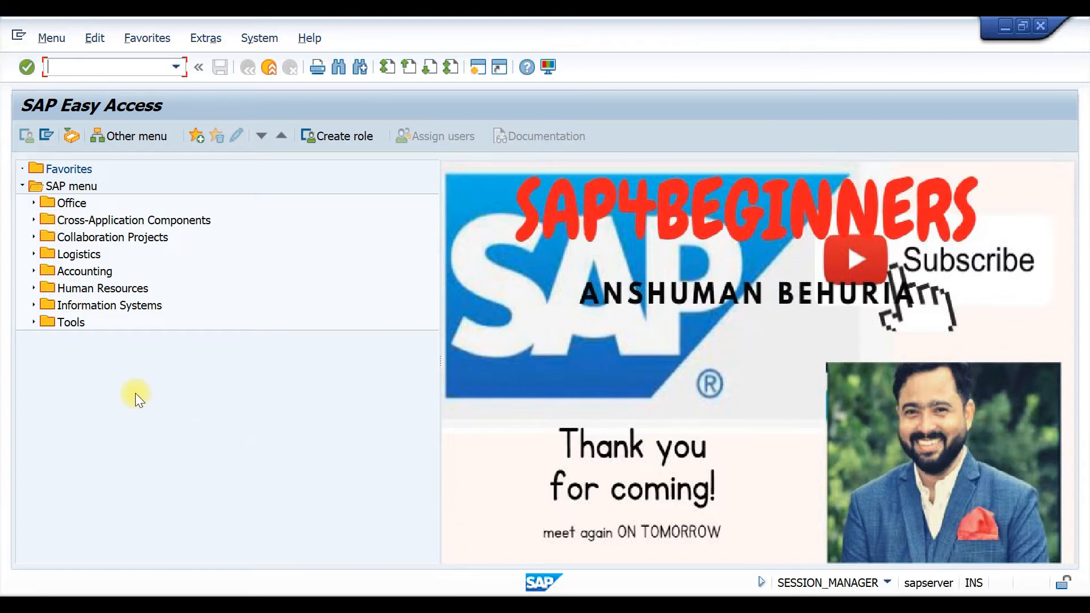
Start a standard purchase order with transaction ME21N and enter MINDA as the vendor
type("ME21N")
key("Return")
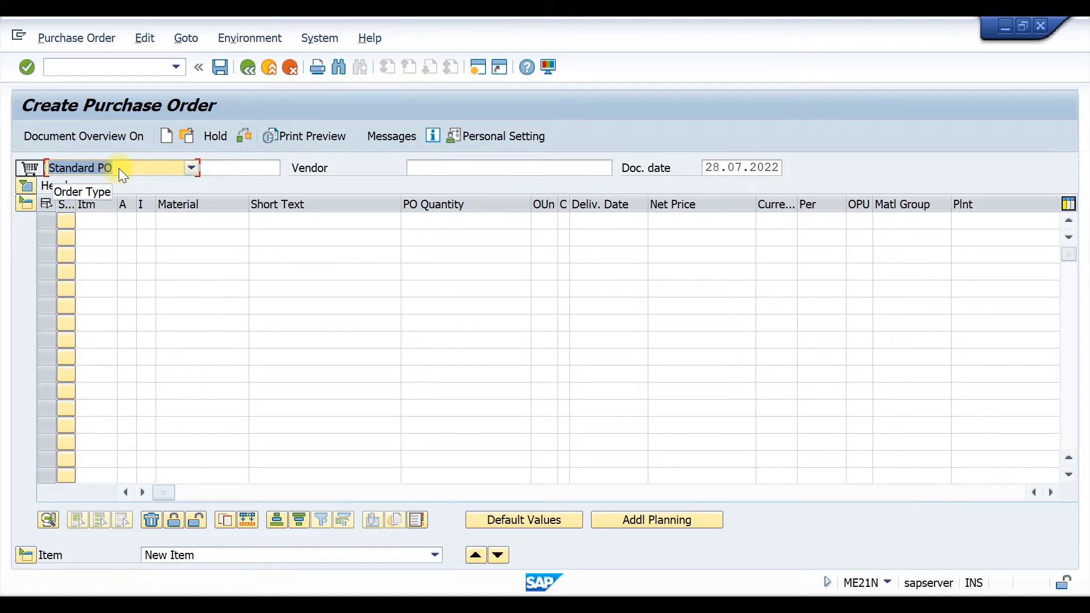
left_click(419, 165)
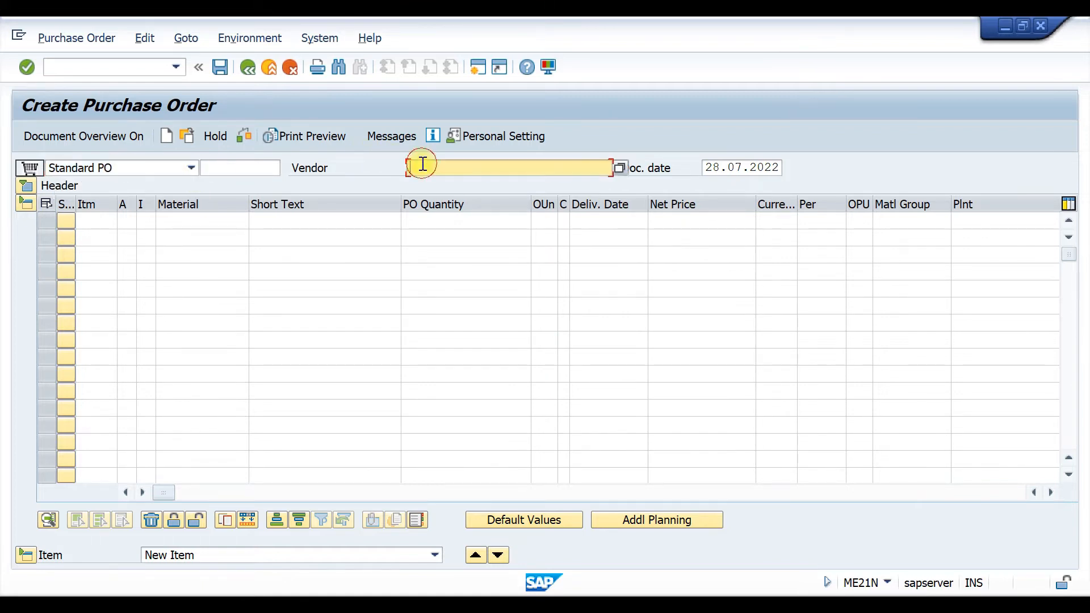
left_click(430, 186)
key("Return")
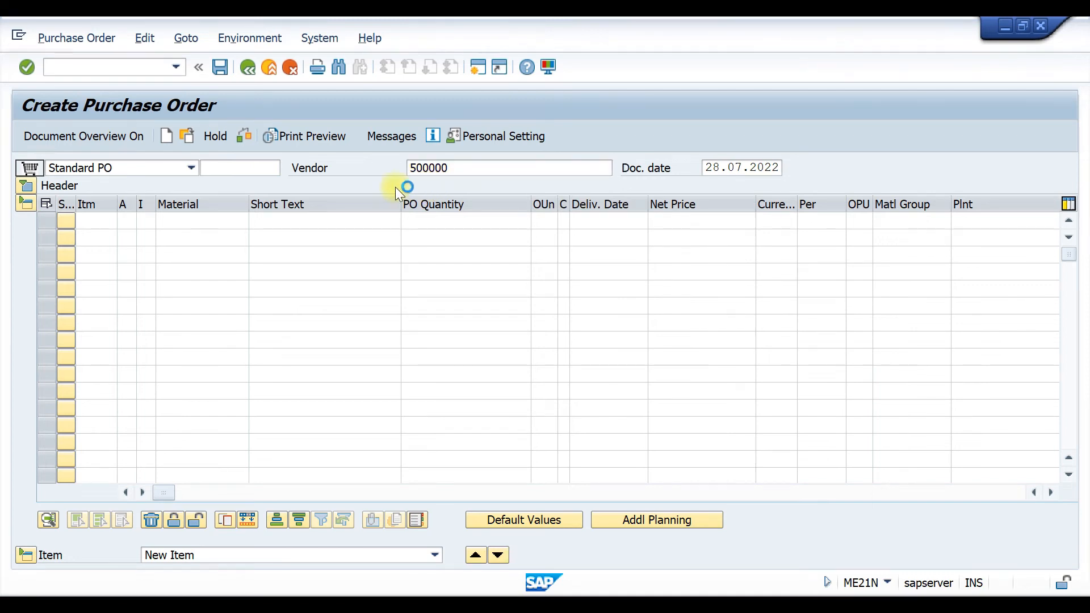
Set the organizational data to purchasing organization P110, purchasing group TM0 and company code T100
left_click(167, 225)
left_click(197, 240)
left_click(177, 238)
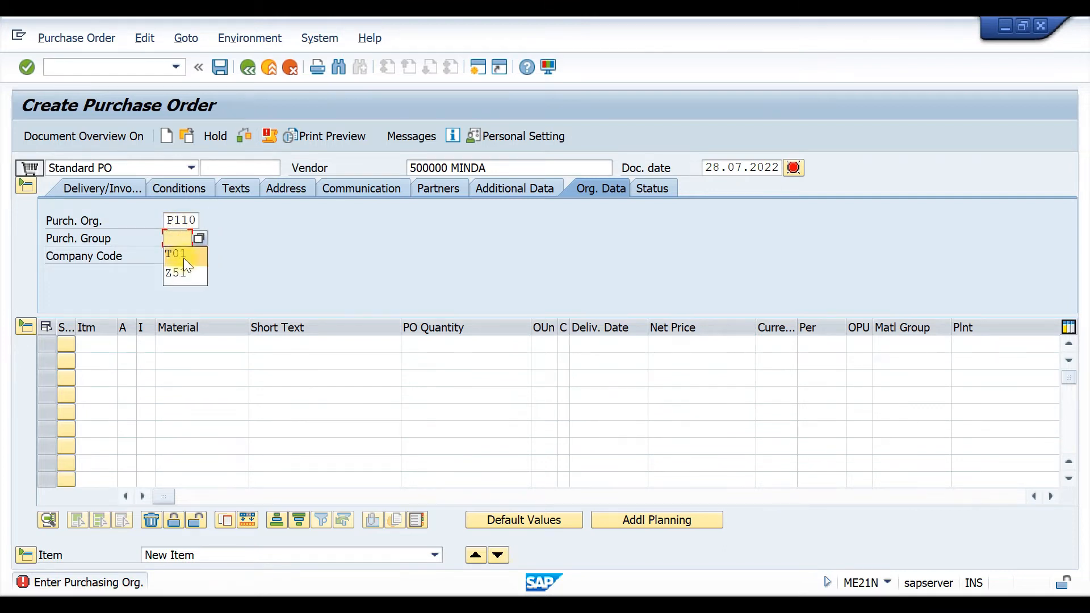
left_click(282, 256)
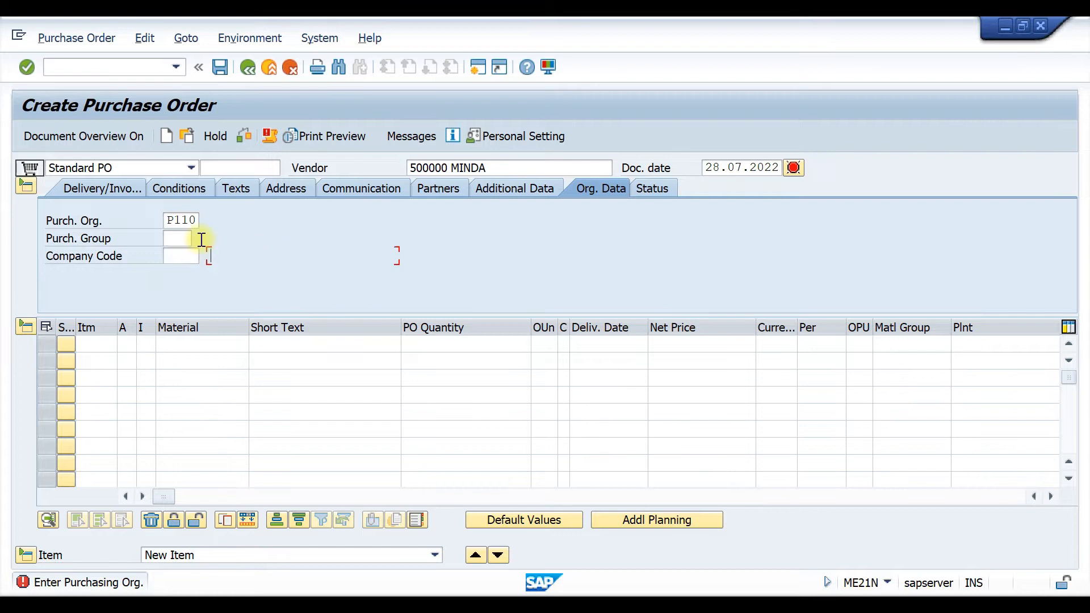
left_click(181, 238)
left_click(200, 239)
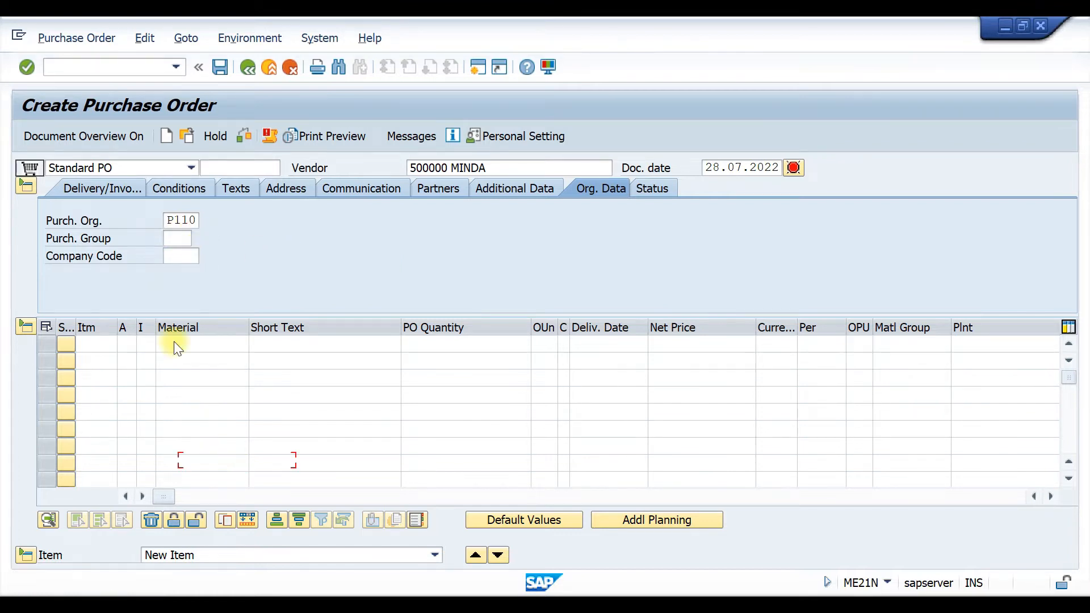
left_click(174, 257)
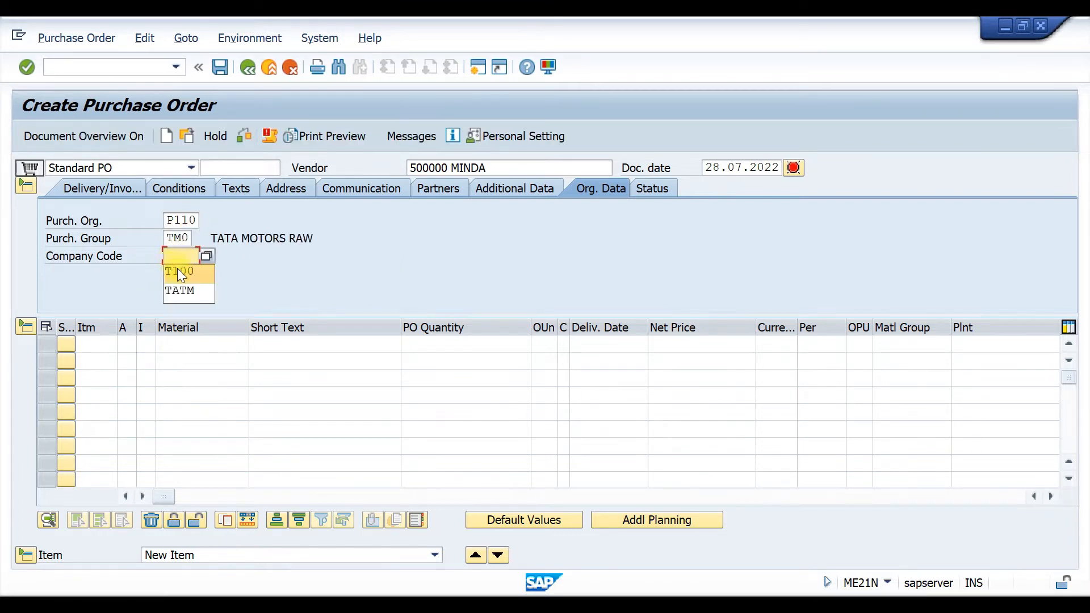
left_click(177, 270)
key("Return")
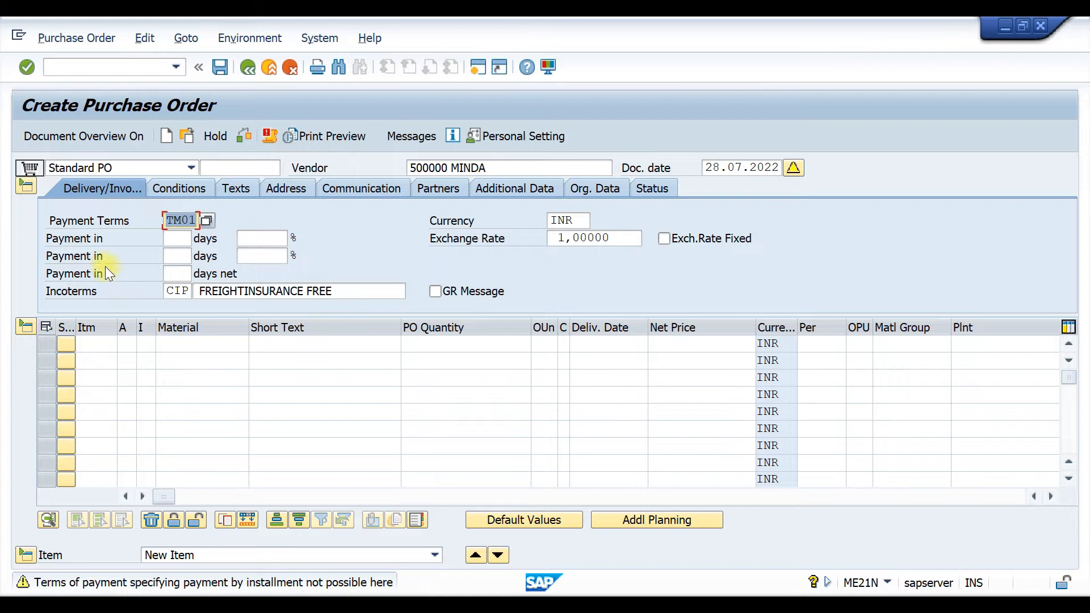
Enter material 200000010 in the first item row of the purchase order
left_click(200, 343)
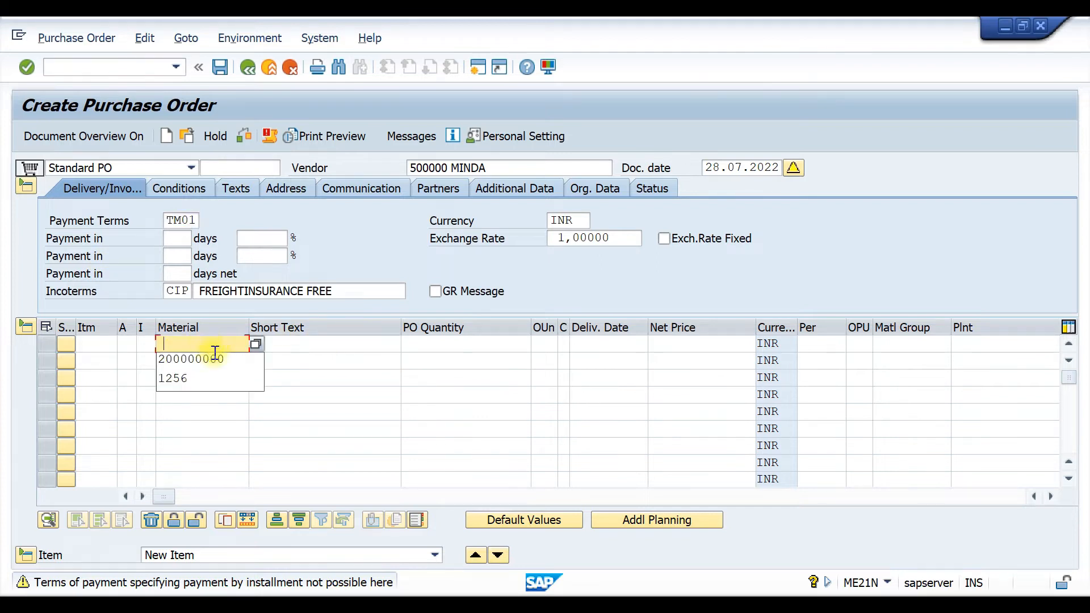
left_click(215, 358)
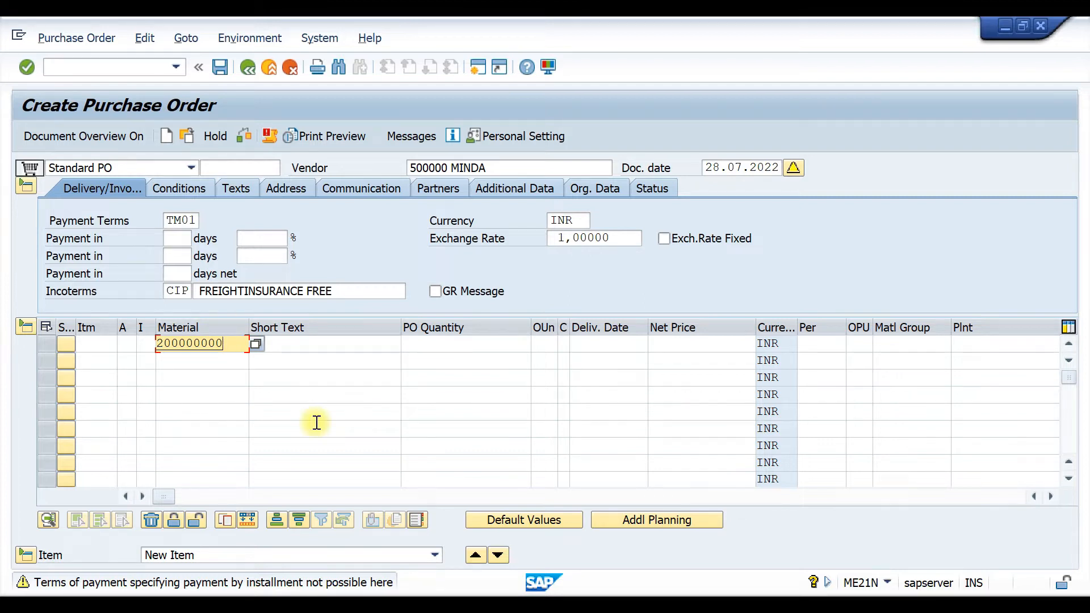
key("BackSpace")
key("BackSpace")
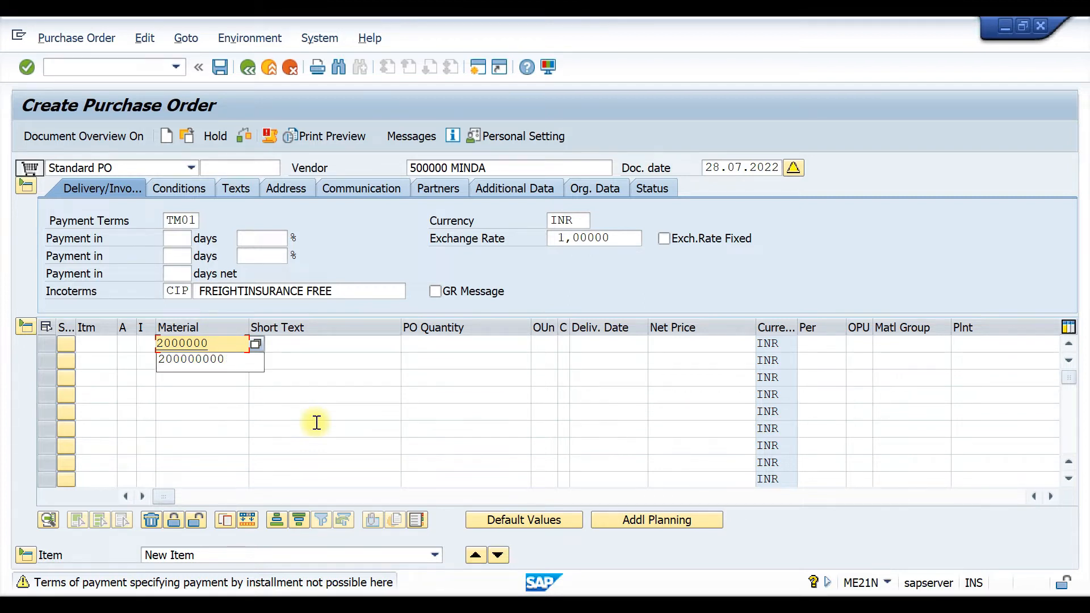
type("10")
key("Return")
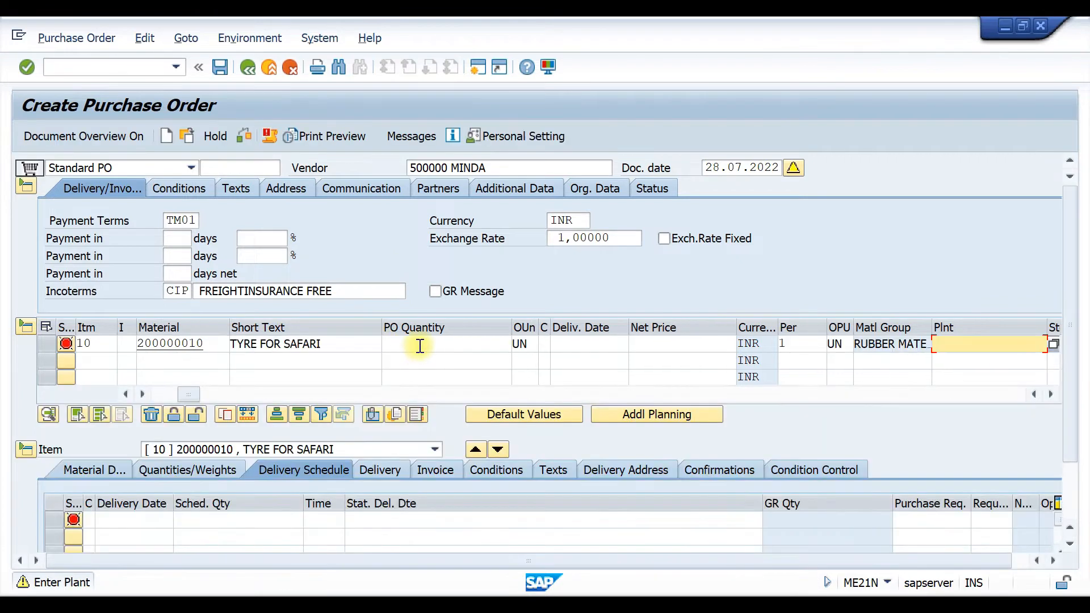
Set the tyre item's plant to T110 and its PO quantity to 3.000 UN
left_click(457, 343)
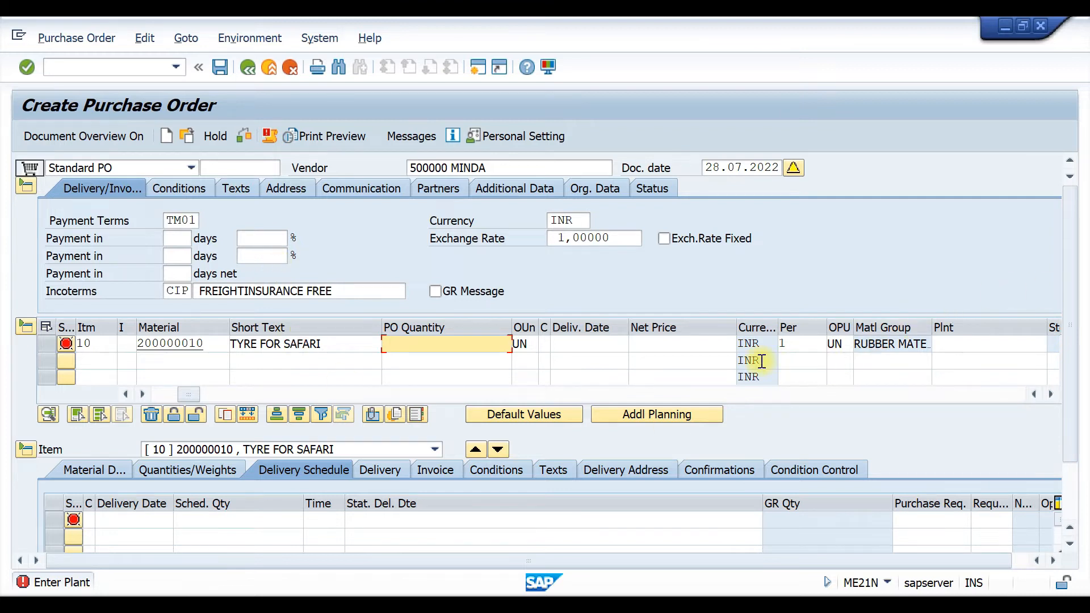
left_click(315, 345)
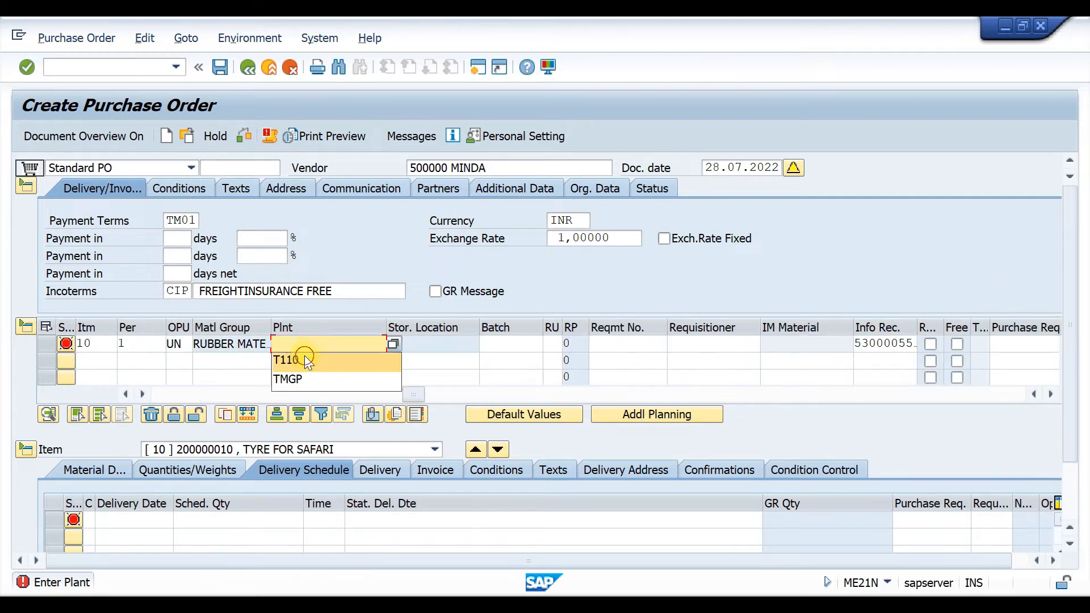
left_click(306, 360)
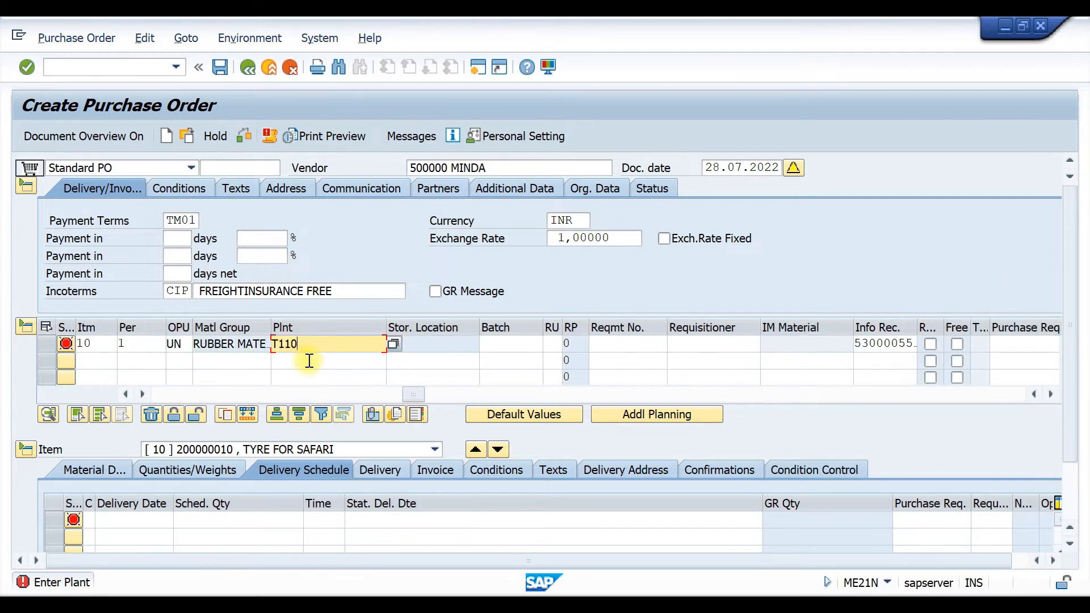
key("Return")
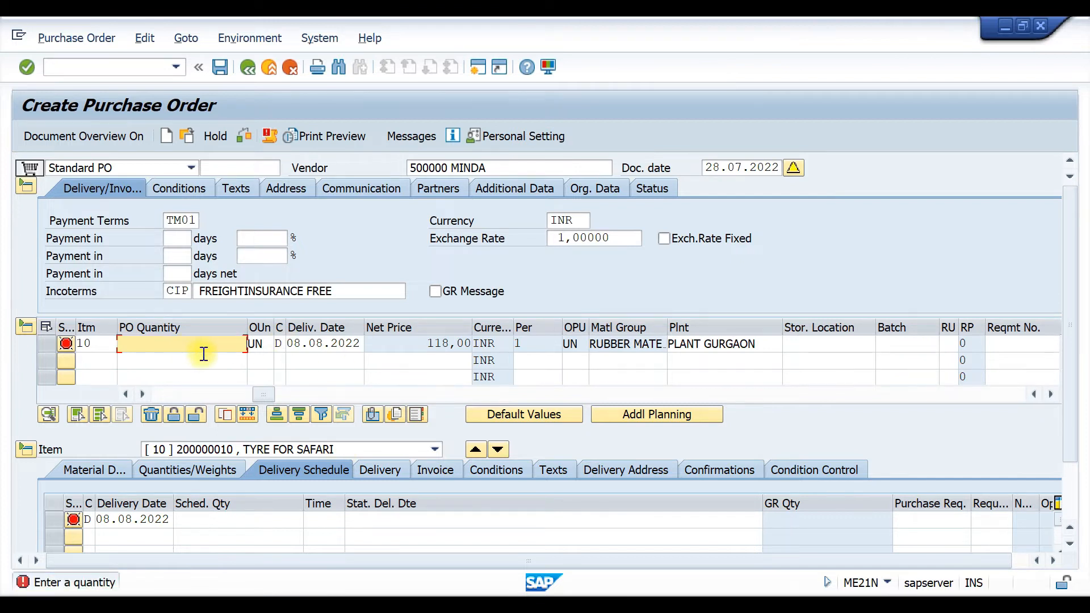
type("000")
key("Return")
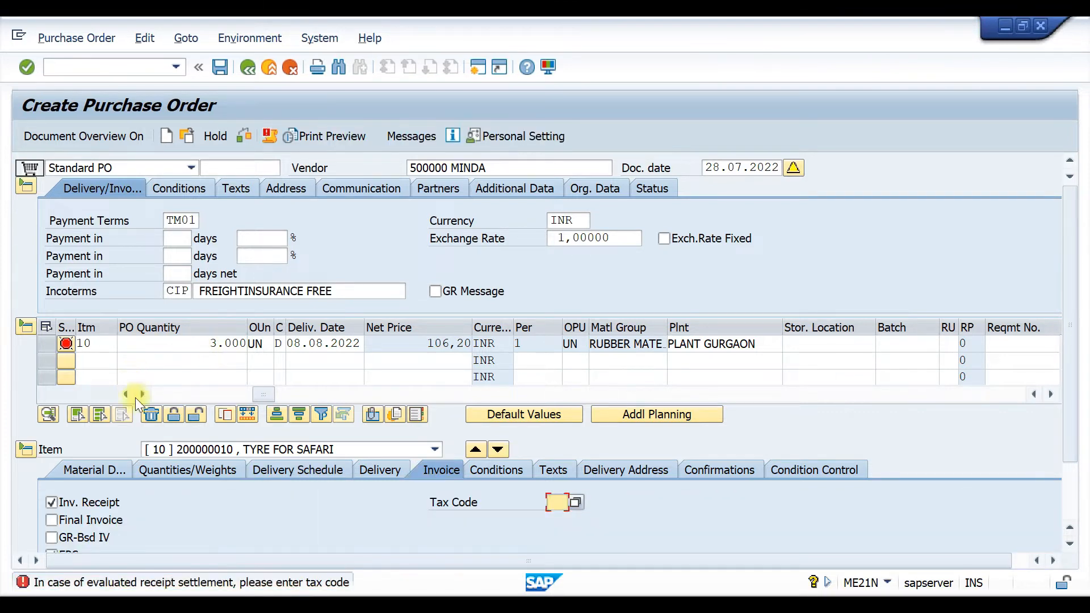
Enter tax code VA in the item's invoice data, then check and save the purchase order
left_click(562, 516)
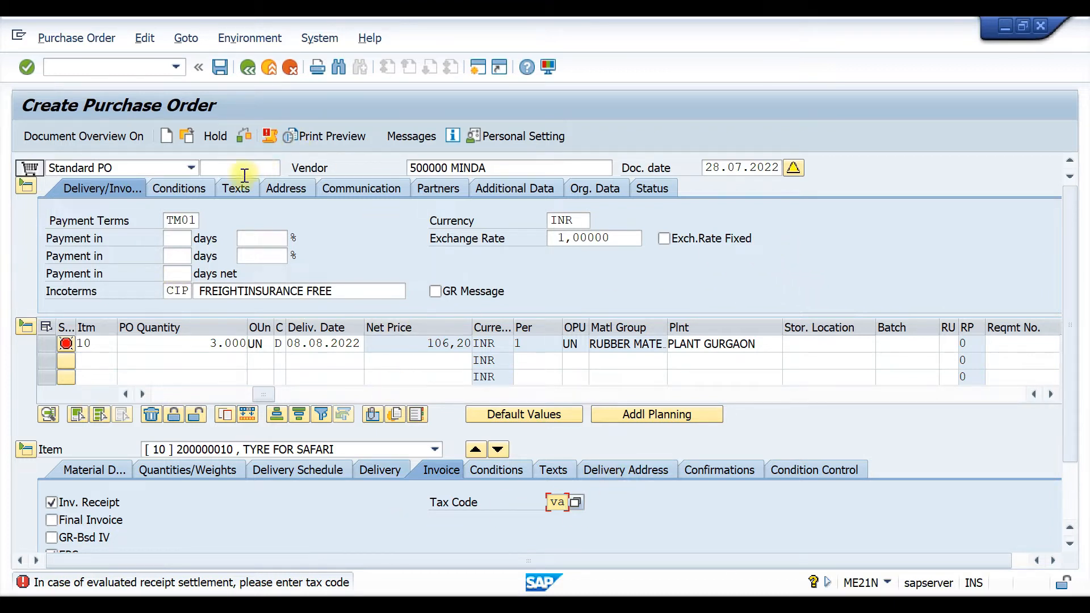
left_click(269, 136)
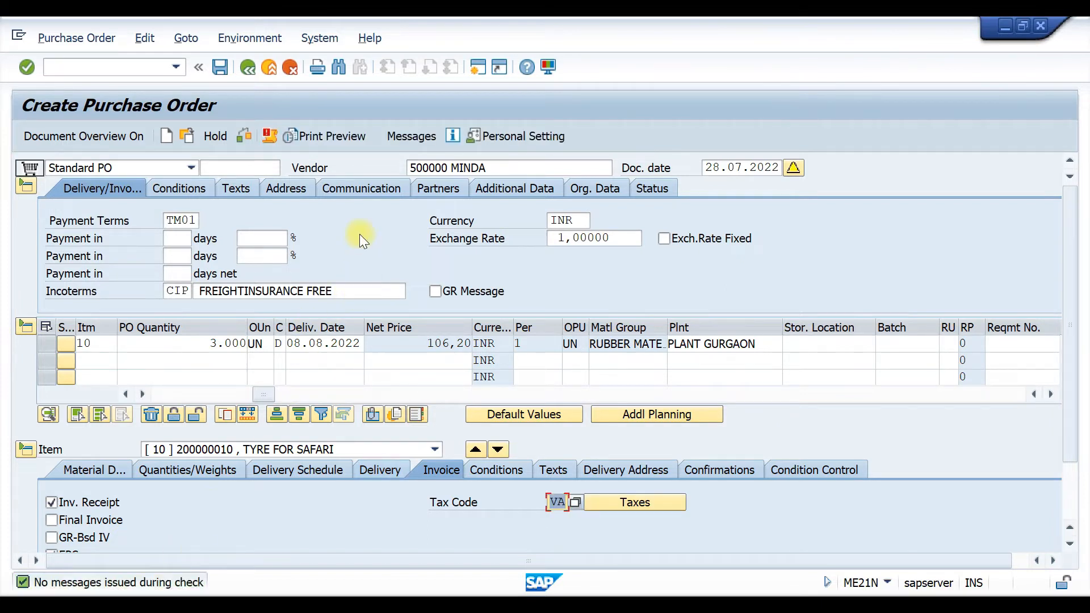
scroll(384, 512, "down", 1)
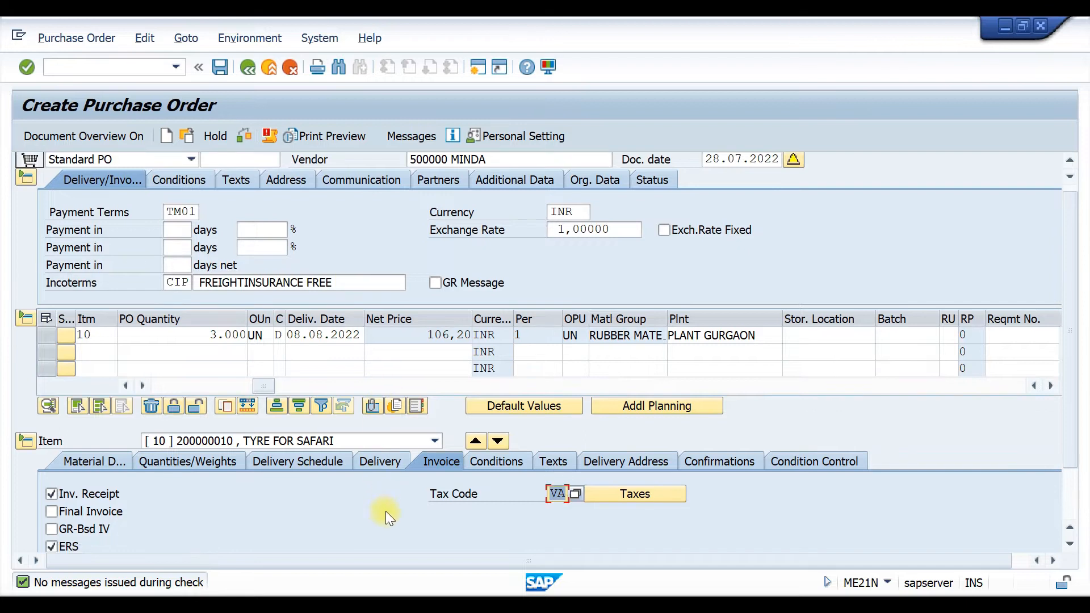
key("ctrl+s")
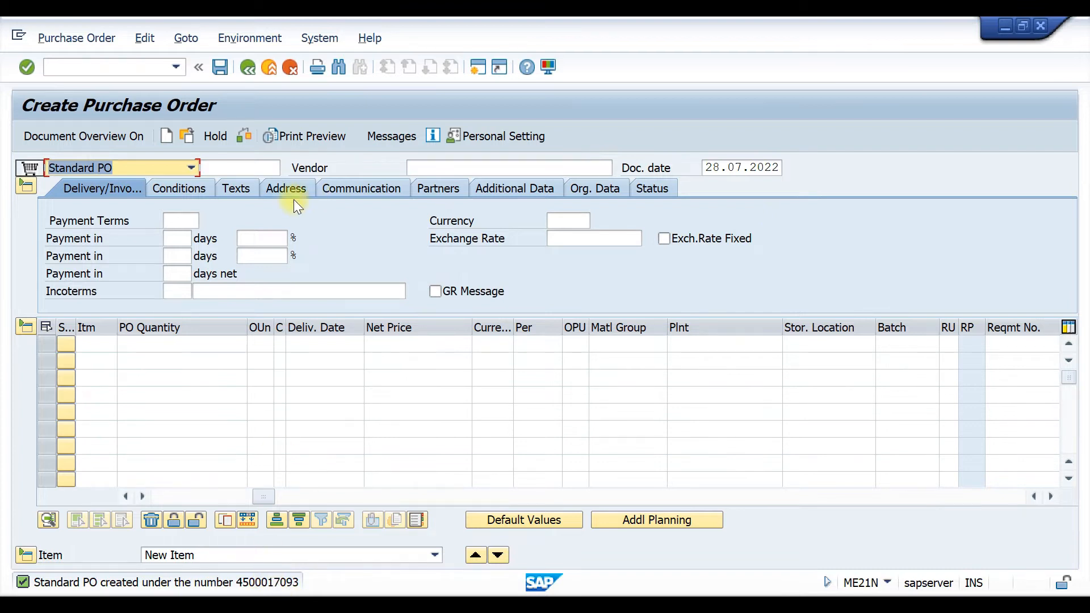
Open transaction MIGO in a new session and load the saved purchase order for a goods receipt with movement type 101
left_click(480, 65)
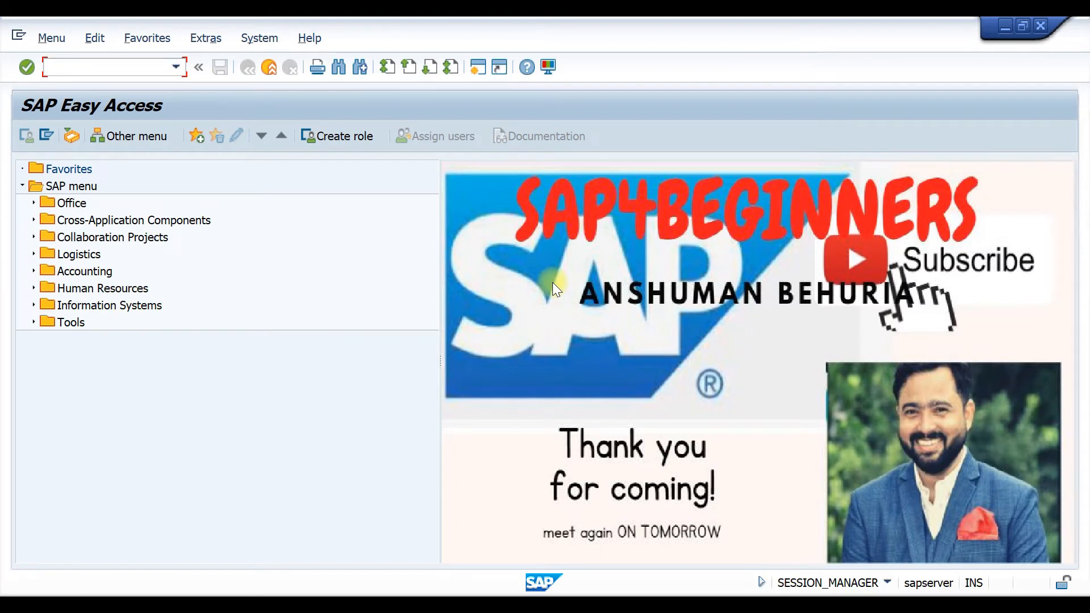
type("MIGO")
key("Return")
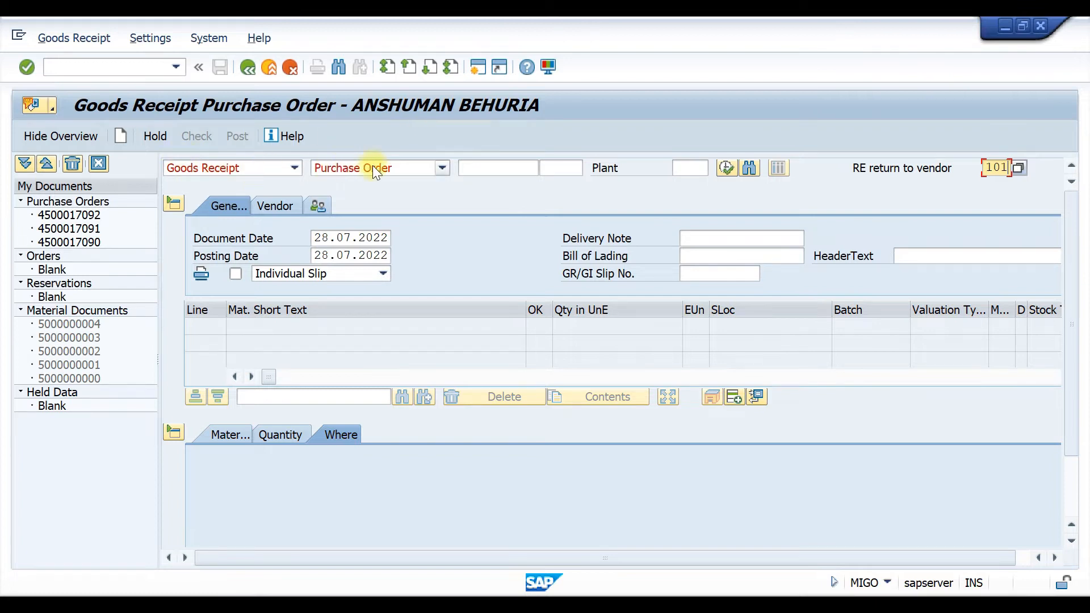
left_click(474, 166)
left_click(489, 182)
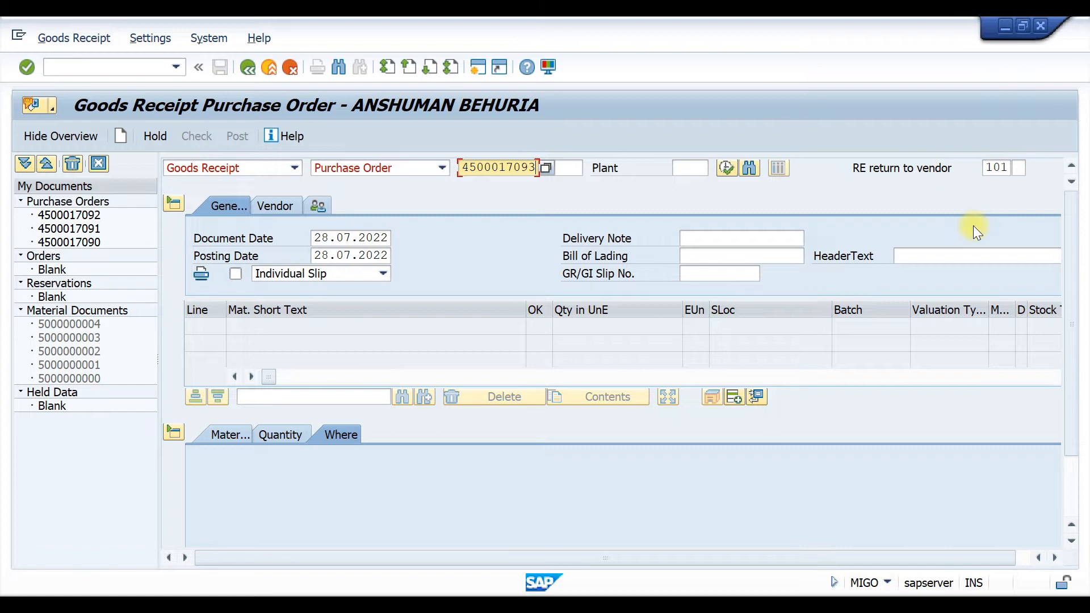
key("Return")
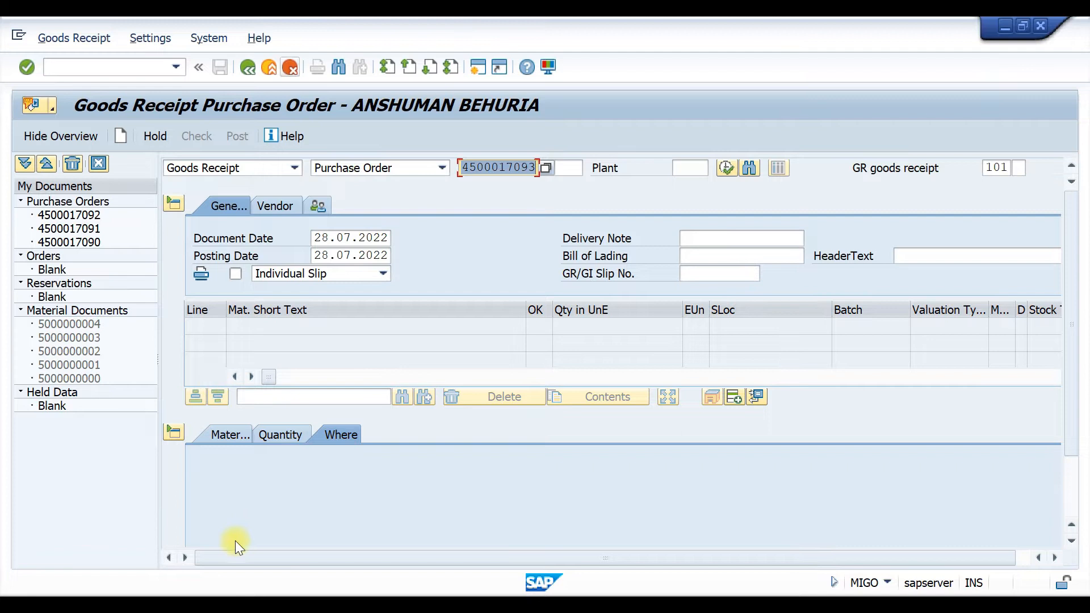
key("Return")
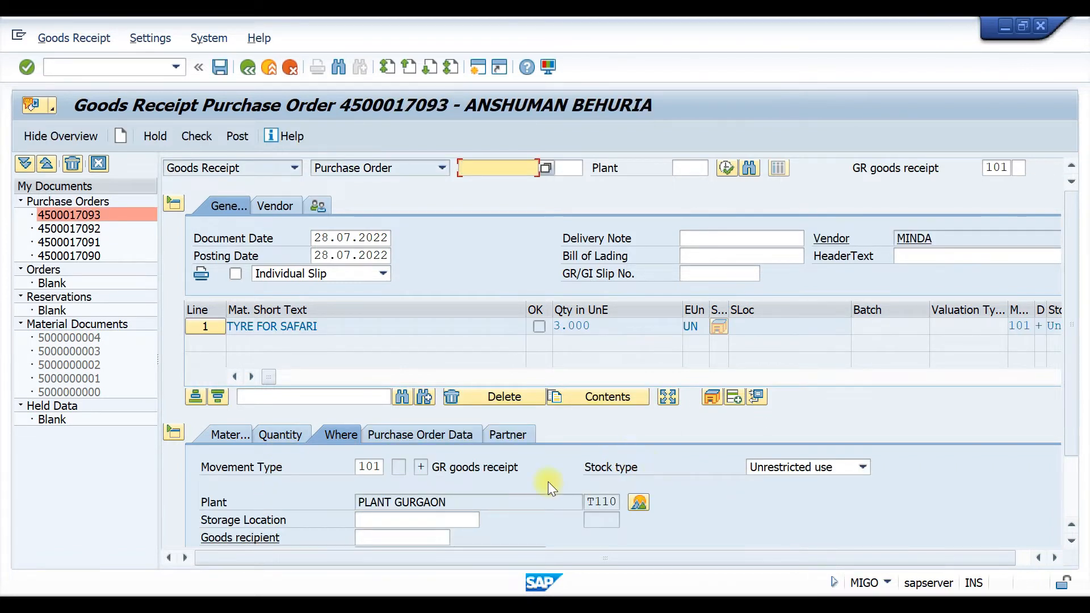
Set the storage location of the received tyre item to T001
scroll(596, 438, "down", 3)
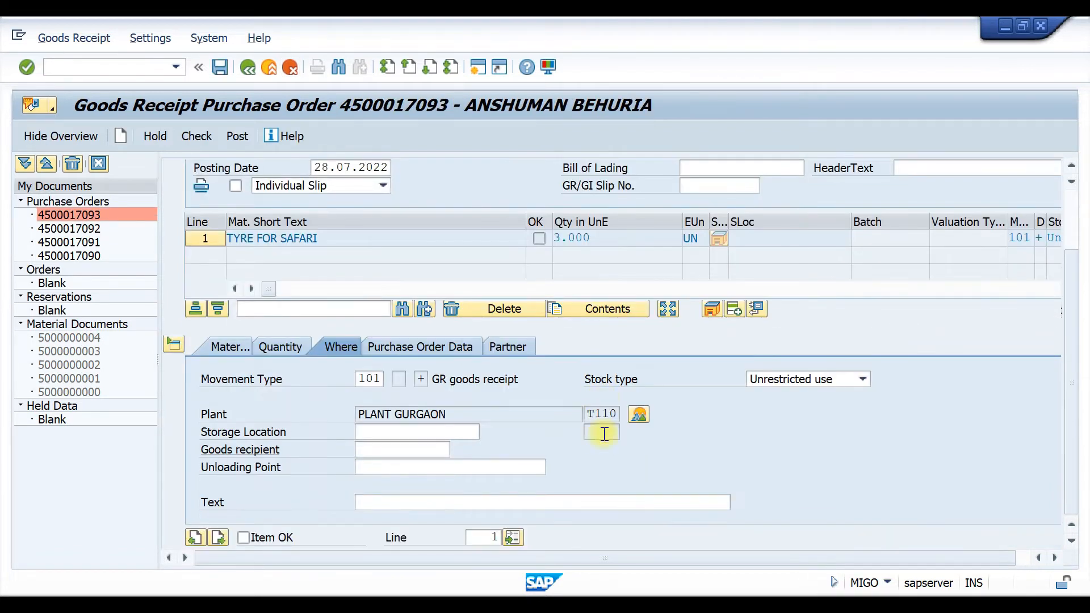
left_click(386, 432)
type("T")
left_click(397, 448)
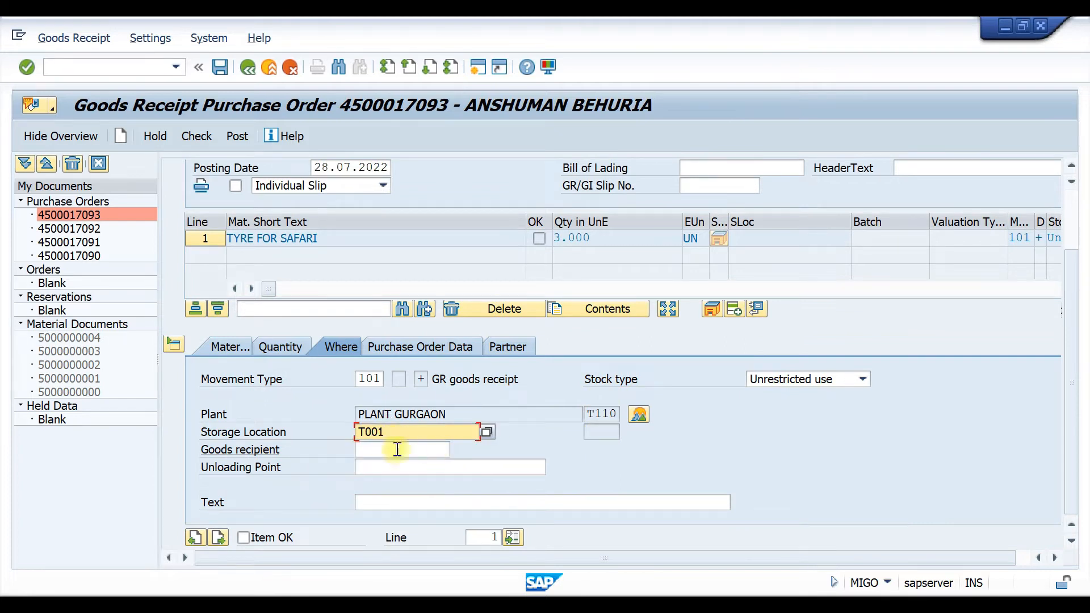
Evaluate the item's compliance with the shipping instructions as INSTRUCTION NOT NOT COMPLIED
left_click(419, 345)
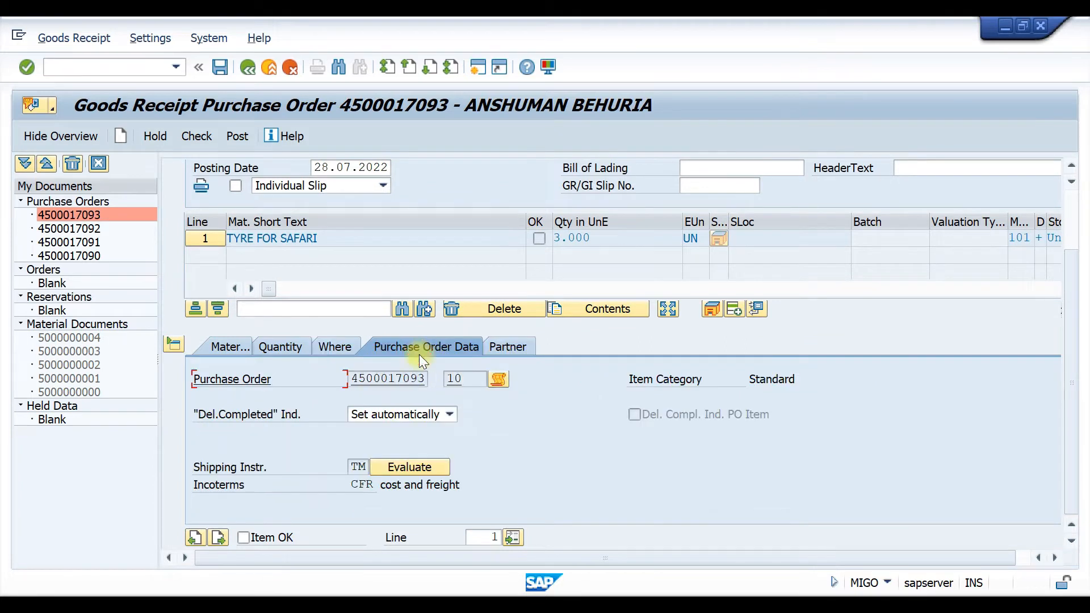
left_click(413, 472)
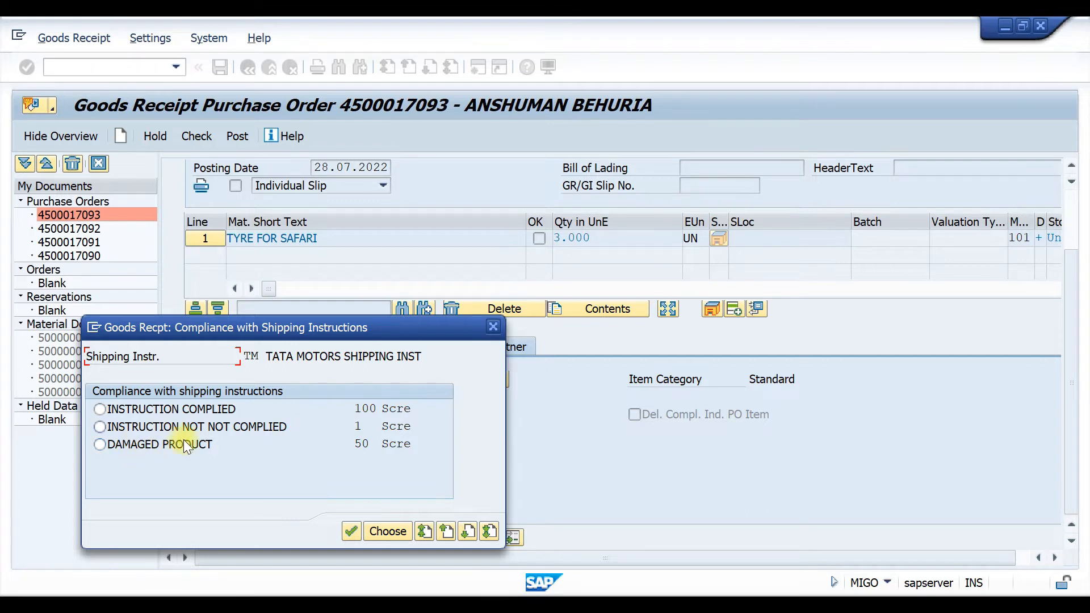
left_click(125, 429)
left_click(388, 532)
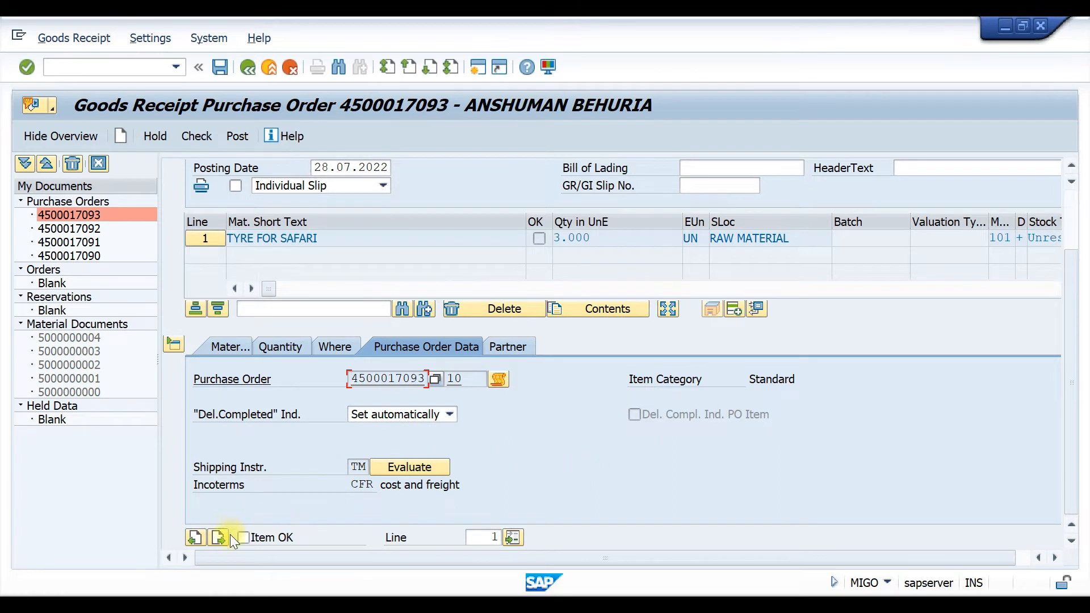
Mark the received item as OK and post the goods receipt
left_click(243, 537)
key("ctrl+s")
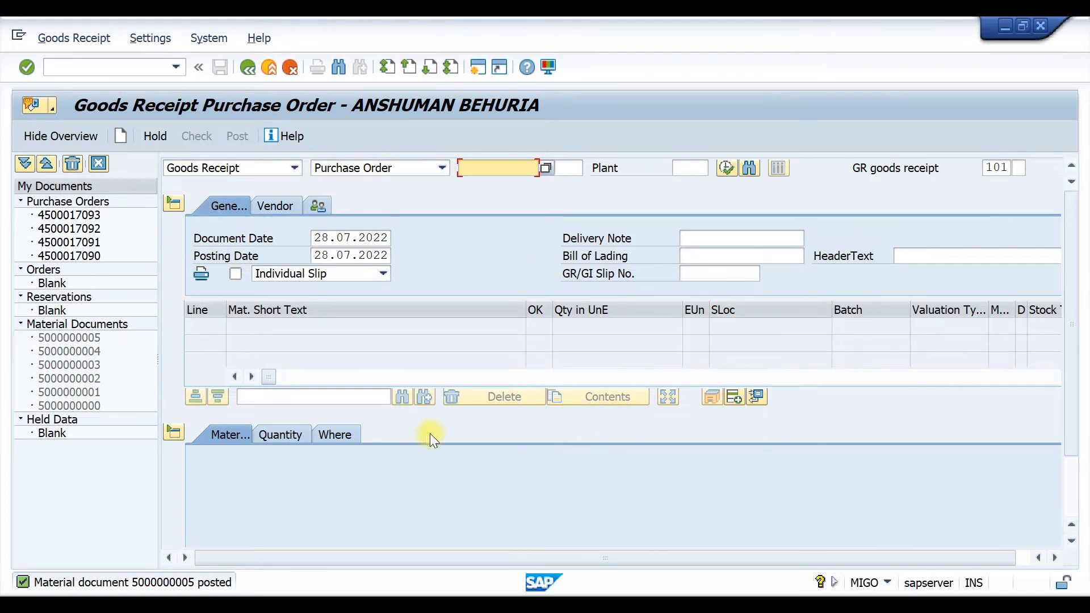
Enter the same purchase order for another goods movement and set the movement type to 122
left_click(347, 435)
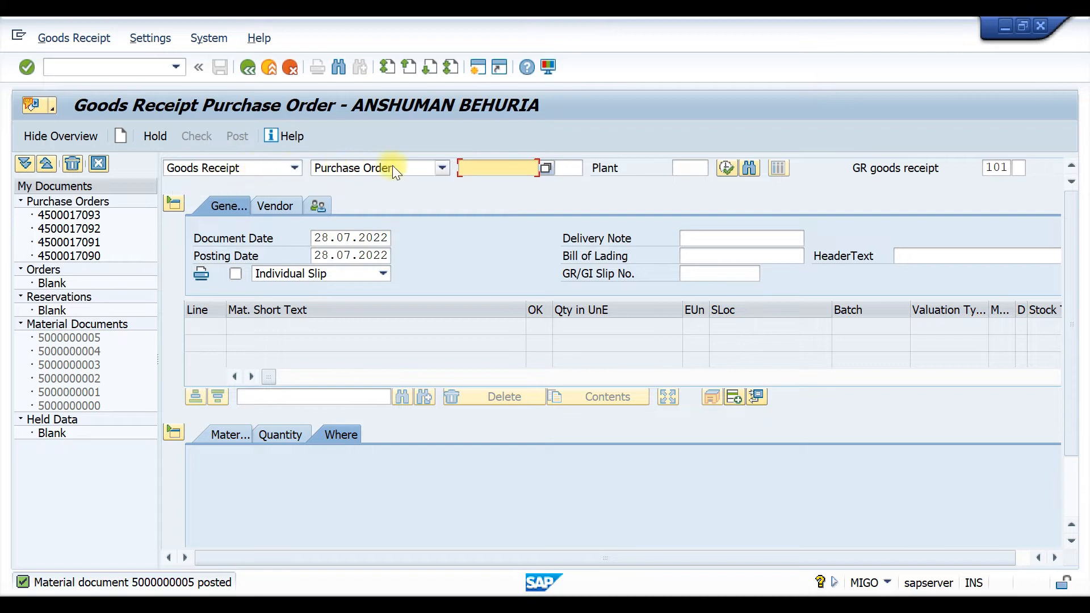
left_click(504, 167)
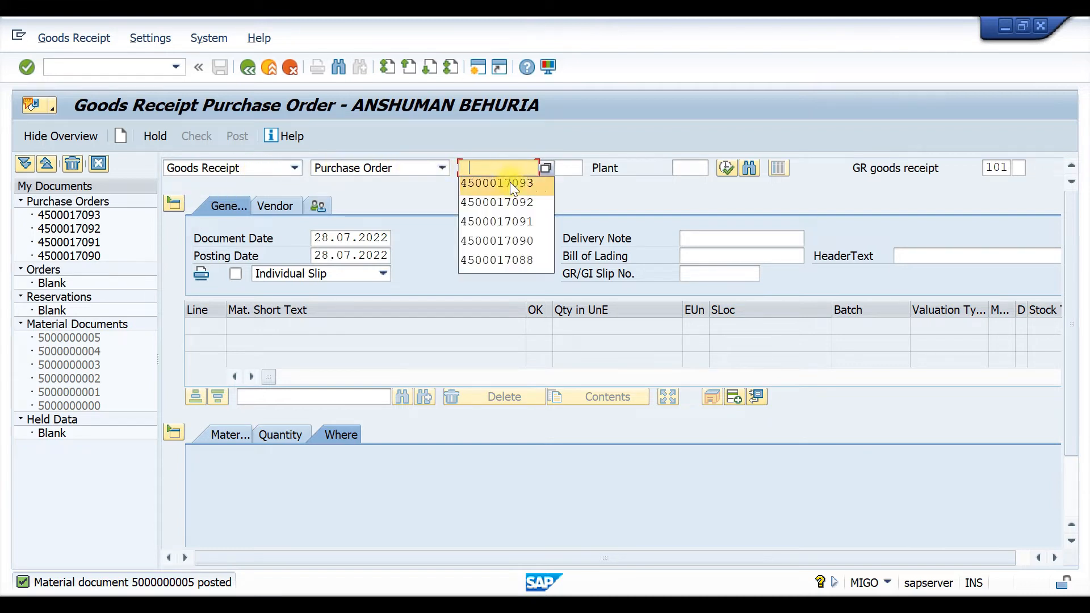
left_click(509, 185)
left_click(497, 168)
left_click(501, 183)
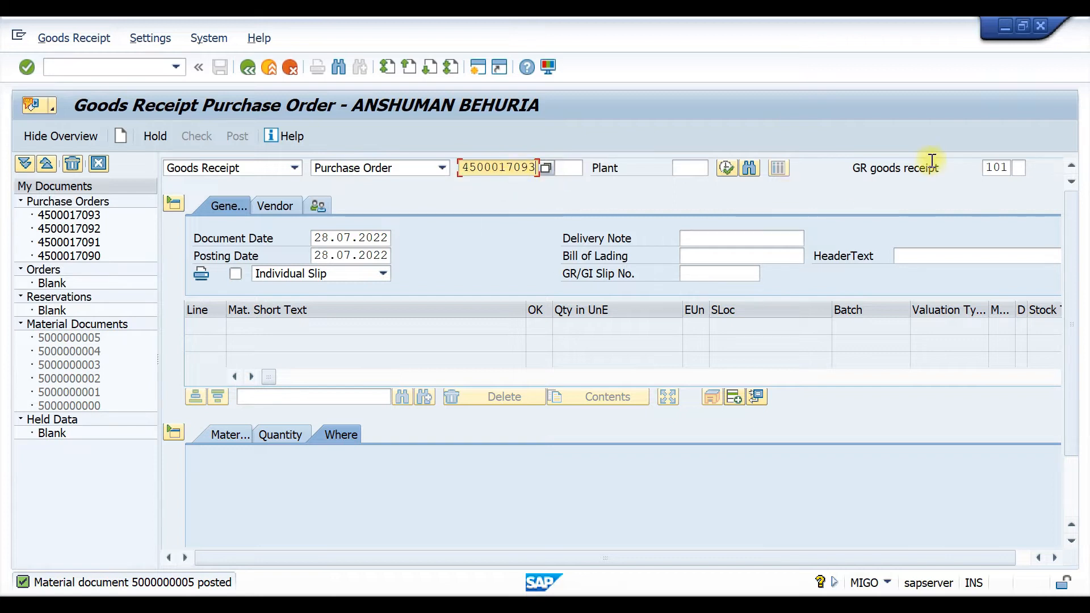
left_click(995, 167)
key("BackSpace")
key("BackSpace")
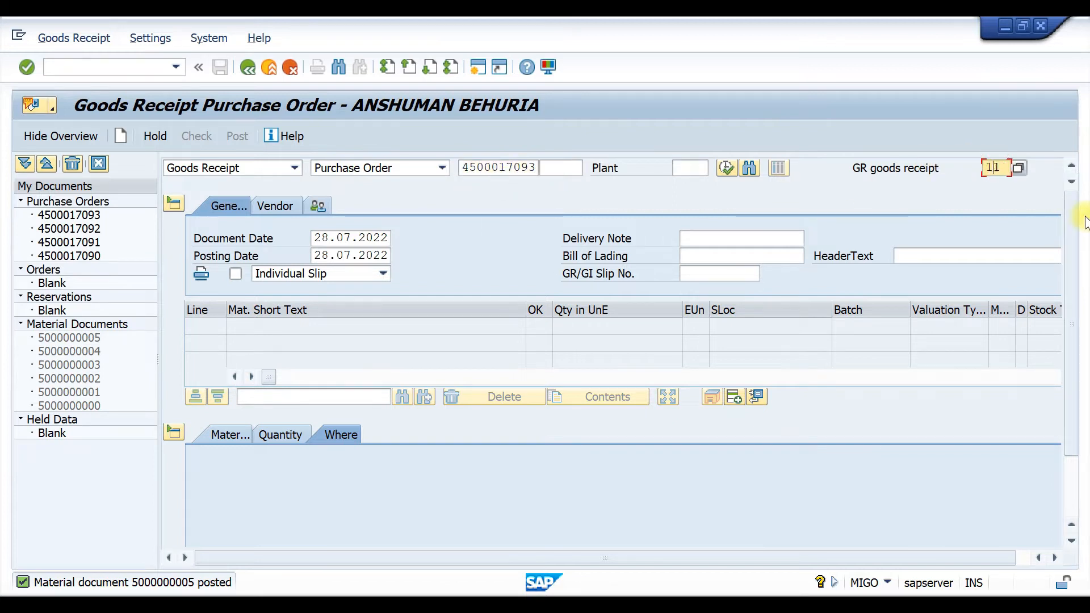
type("22")
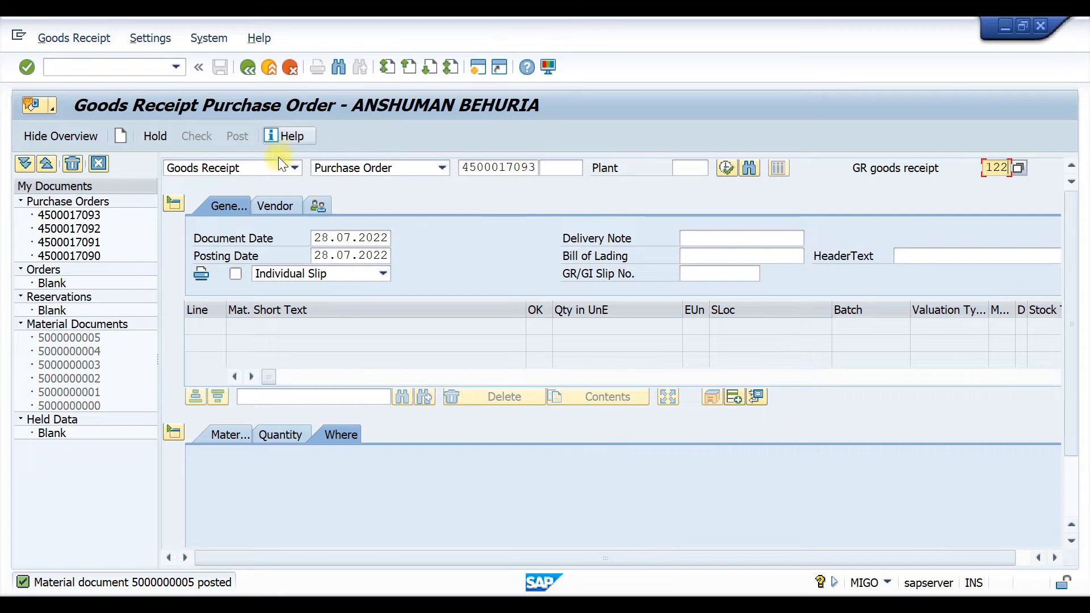
left_click(295, 168)
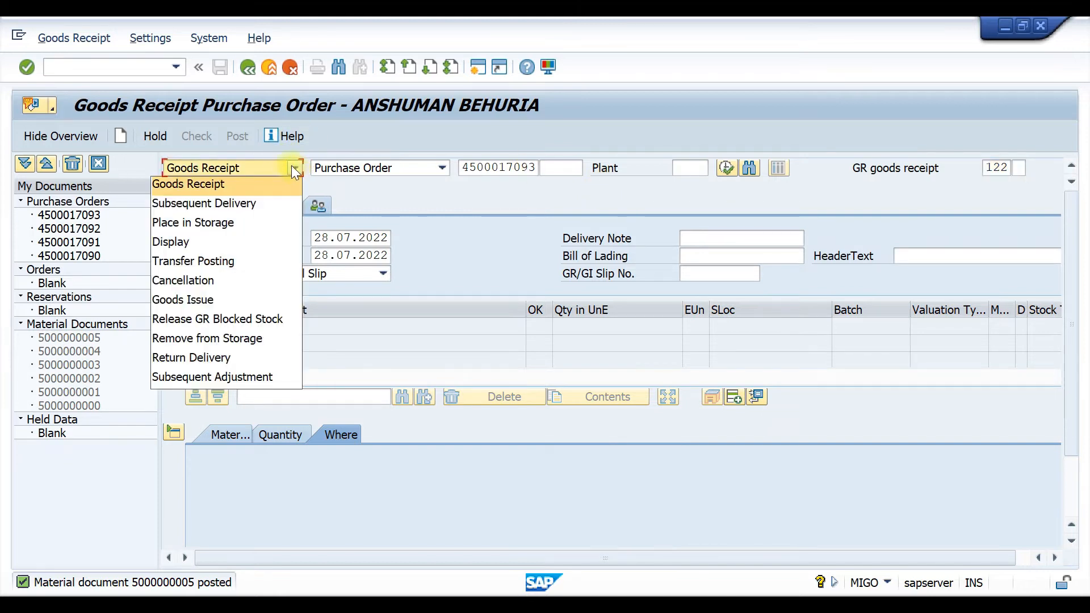
left_click(206, 357)
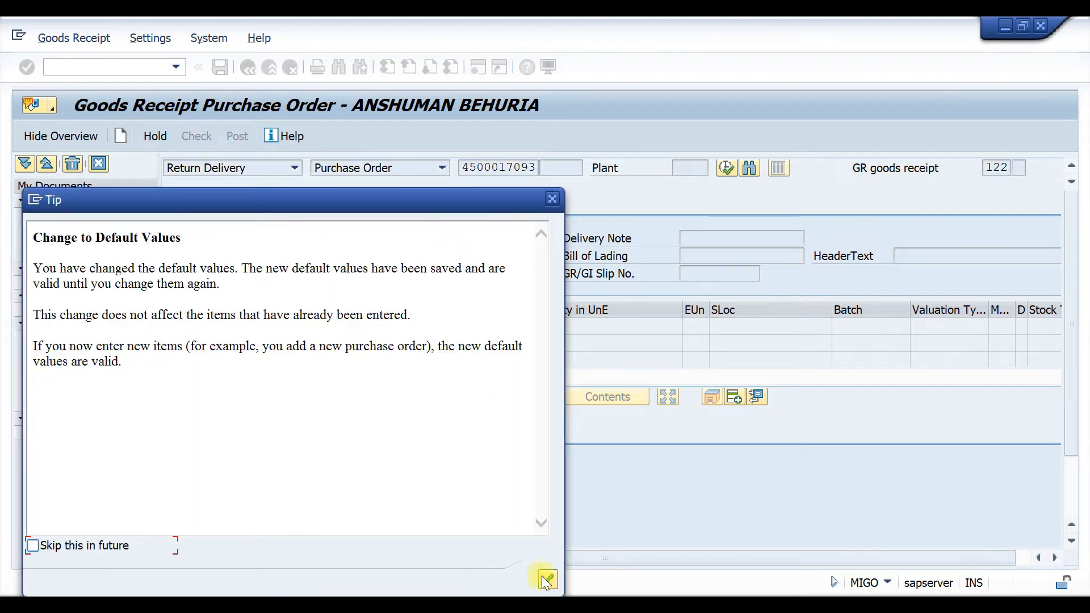
left_click(548, 579)
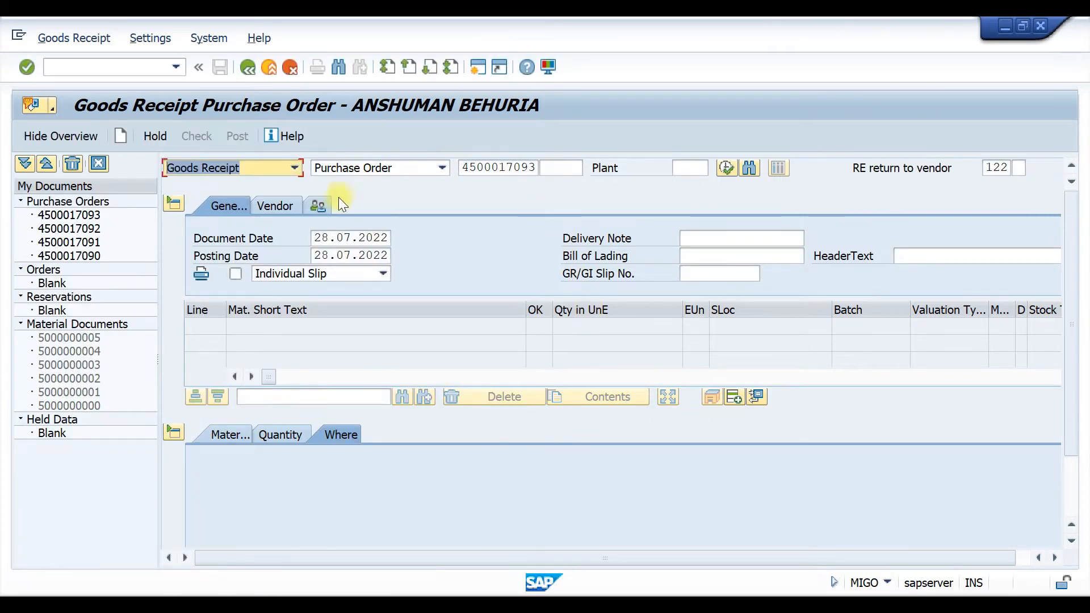
left_click(294, 171)
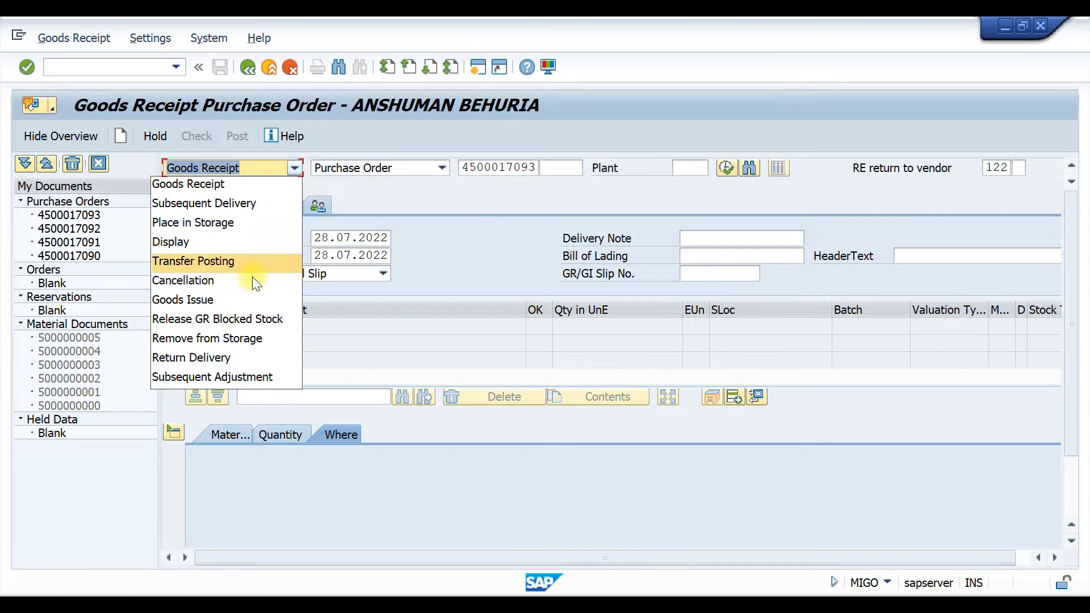
left_click(237, 358)
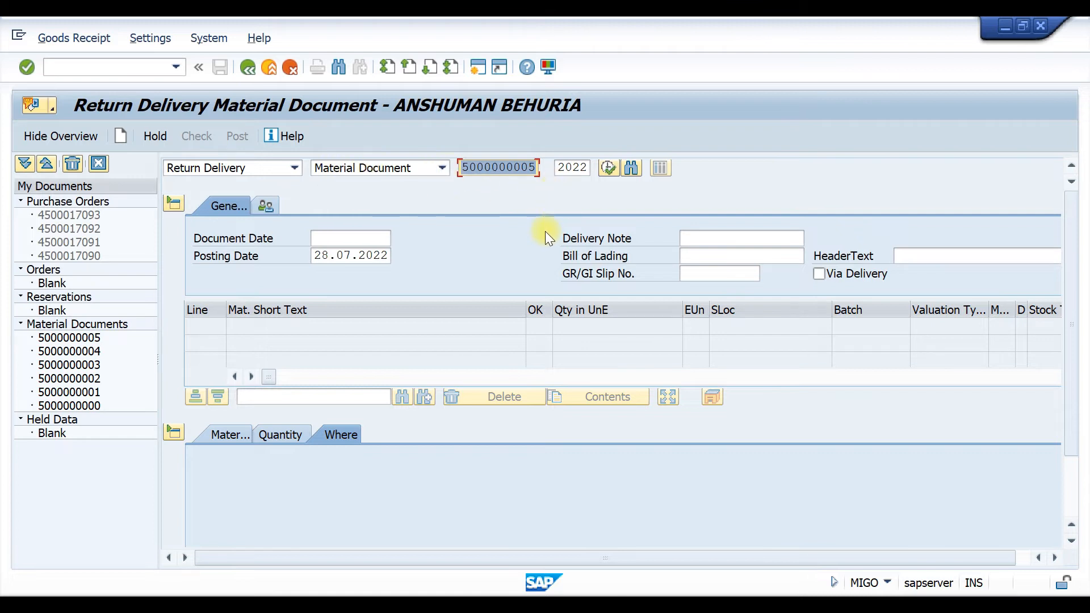
left_click(295, 166)
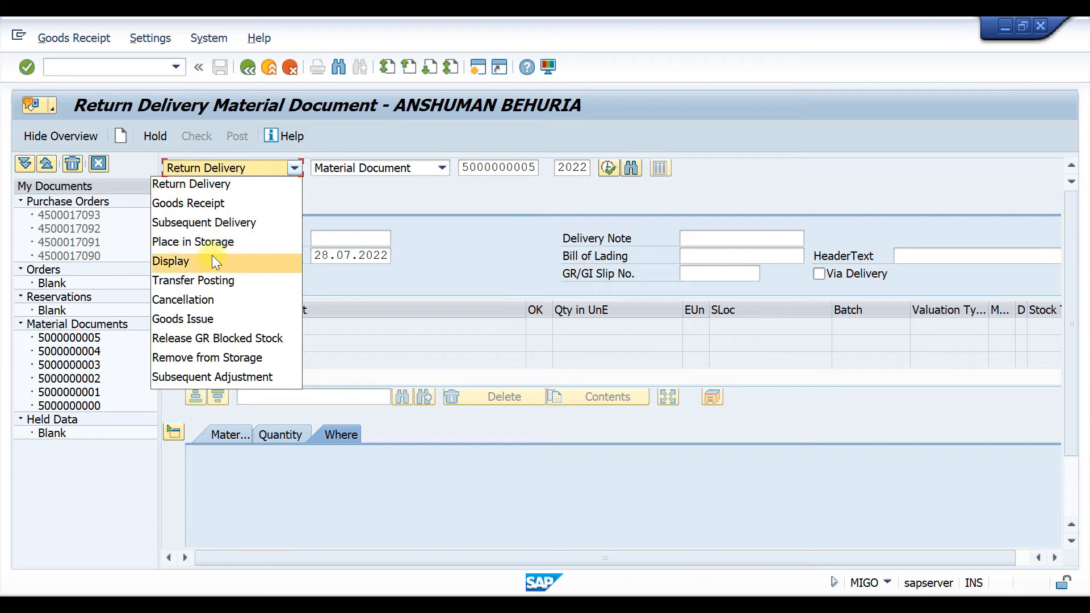
left_click(212, 204)
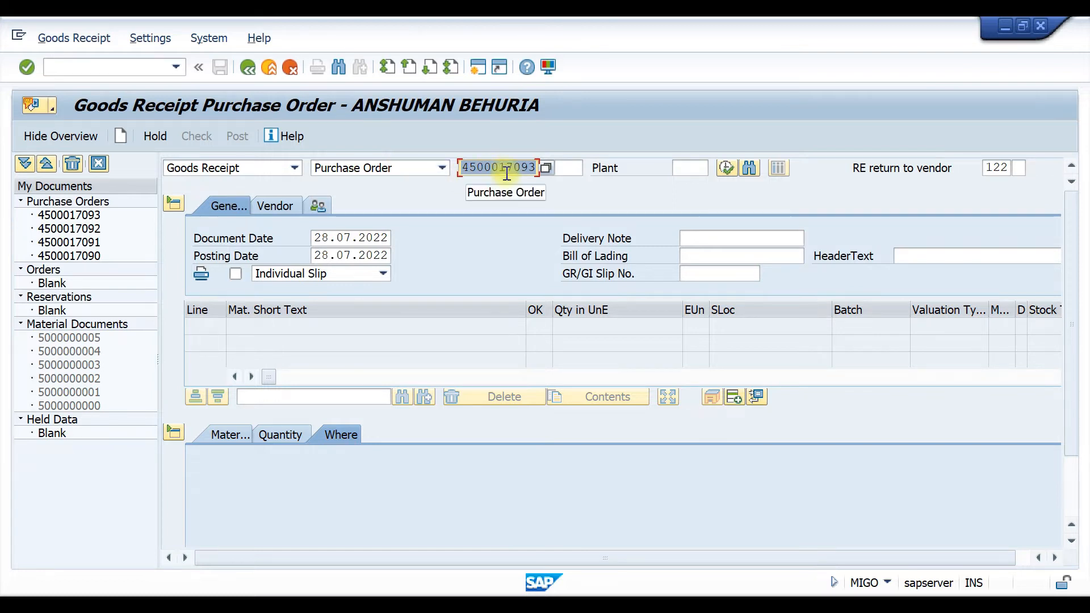
Load the purchase order's tyre item and set its storage location to T001
key("Return")
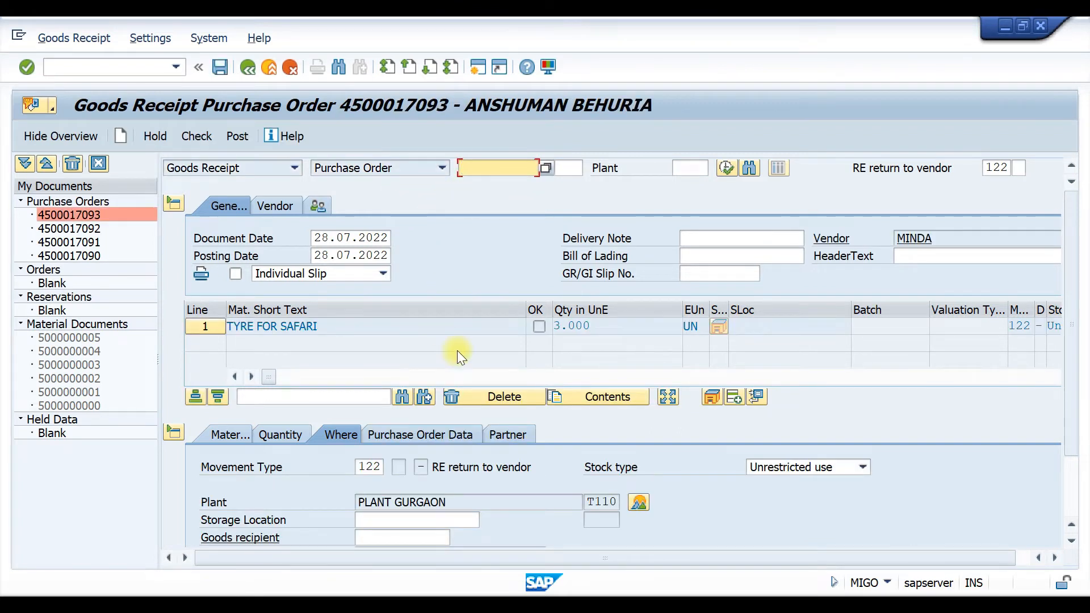
scroll(451, 320, "down", 2)
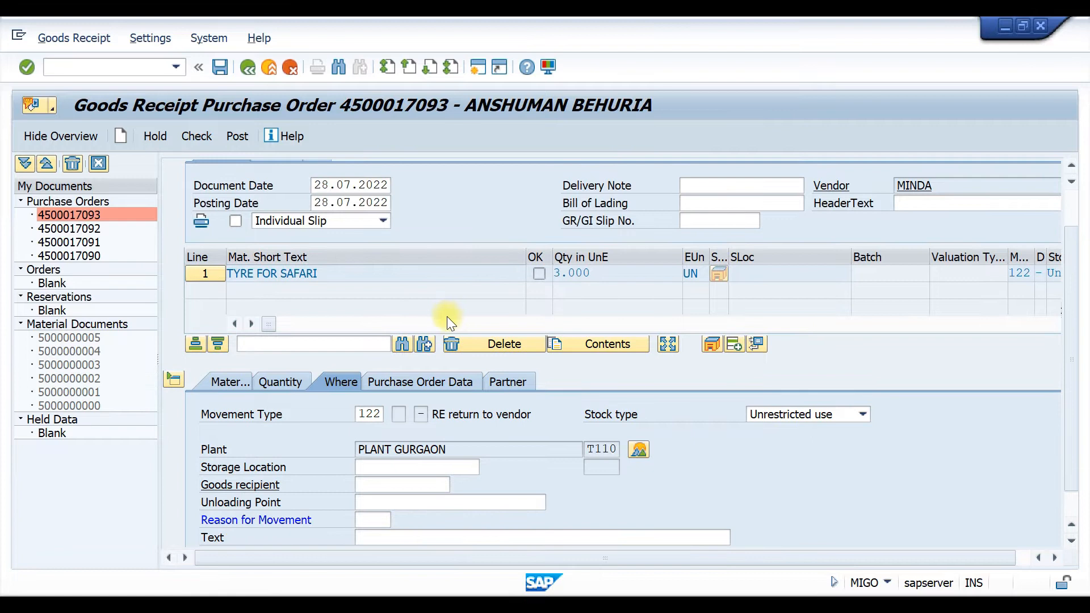
scroll(448, 315, "down", 1)
left_click(384, 436)
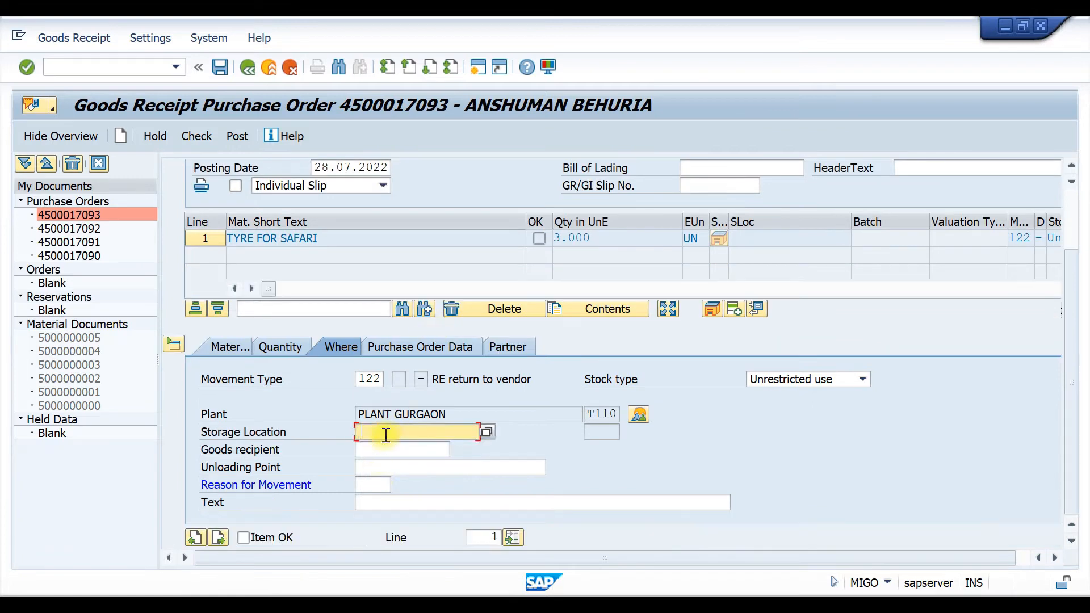
left_click(391, 449)
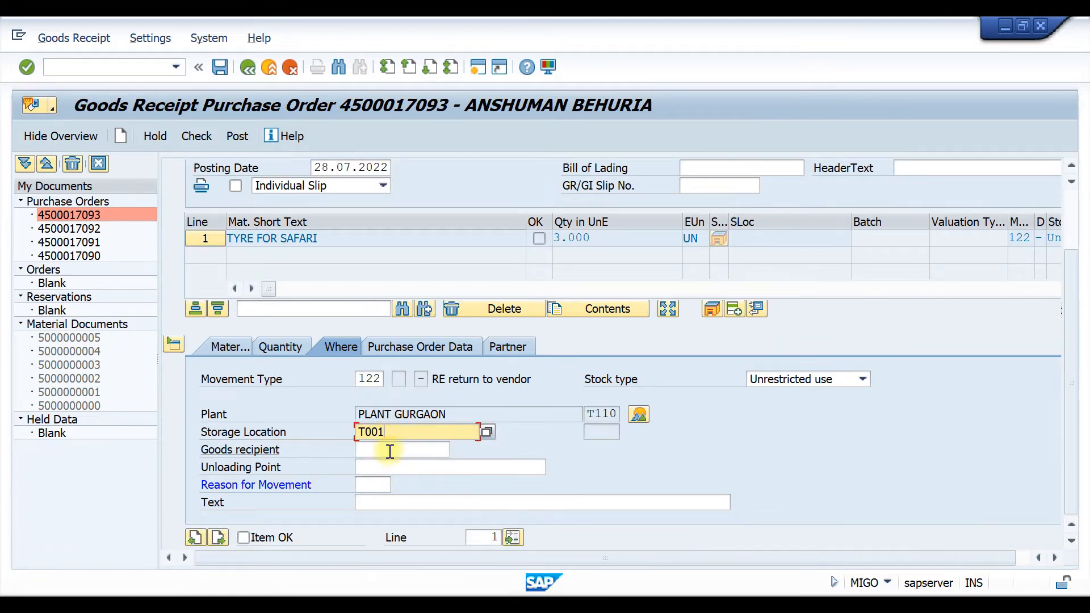
Set the return's reason for movement to 0003, Damaged
left_click(358, 482)
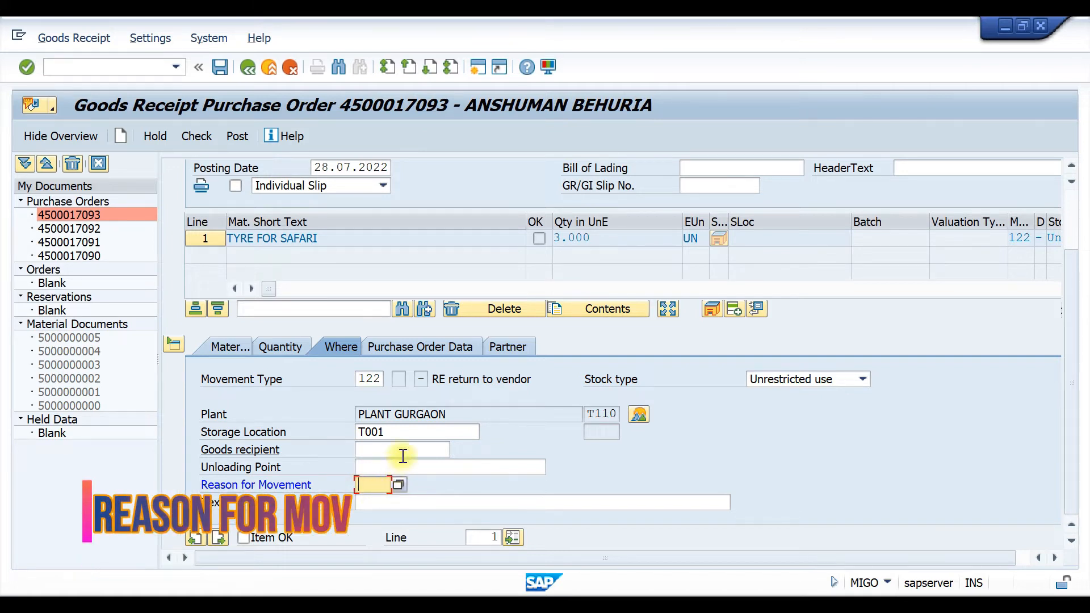
left_click(399, 485)
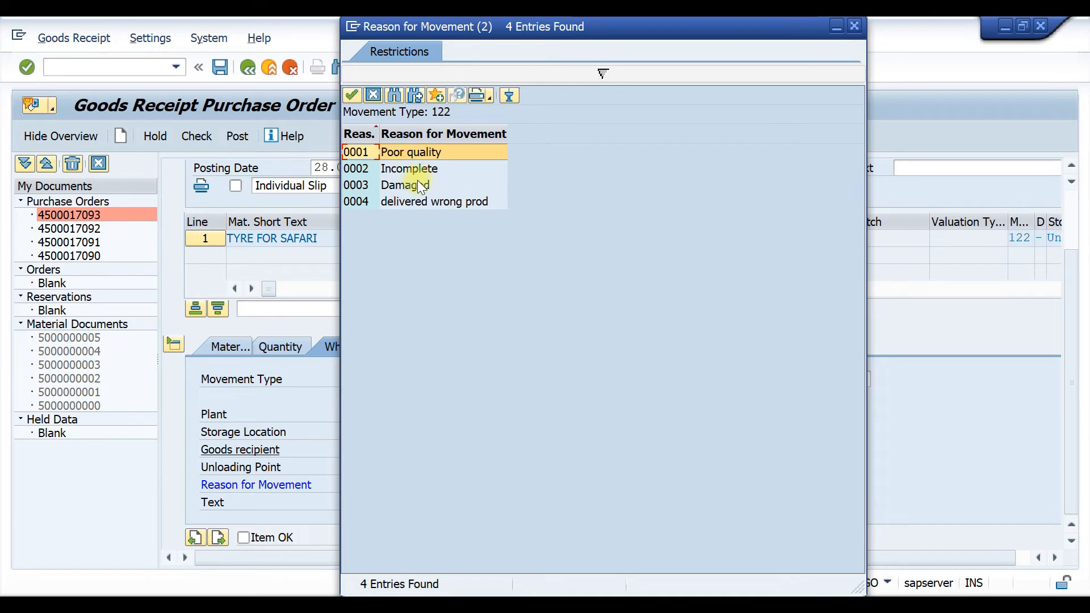
double_click(367, 189)
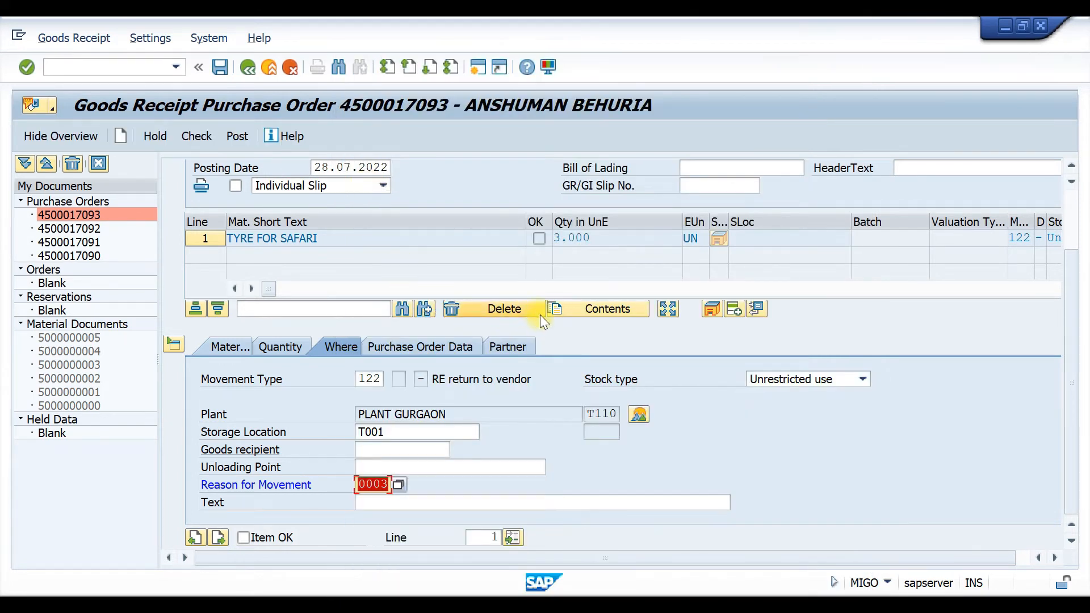
key("Return")
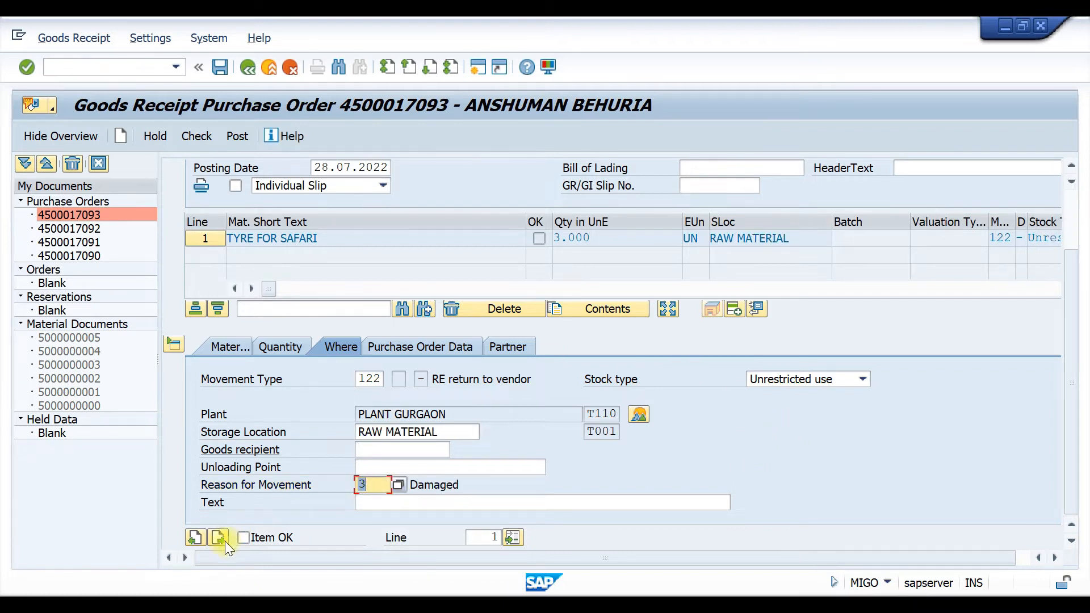
Mark the tyre item as OK and try to post the return to vendor
left_click(243, 537)
left_click(224, 137)
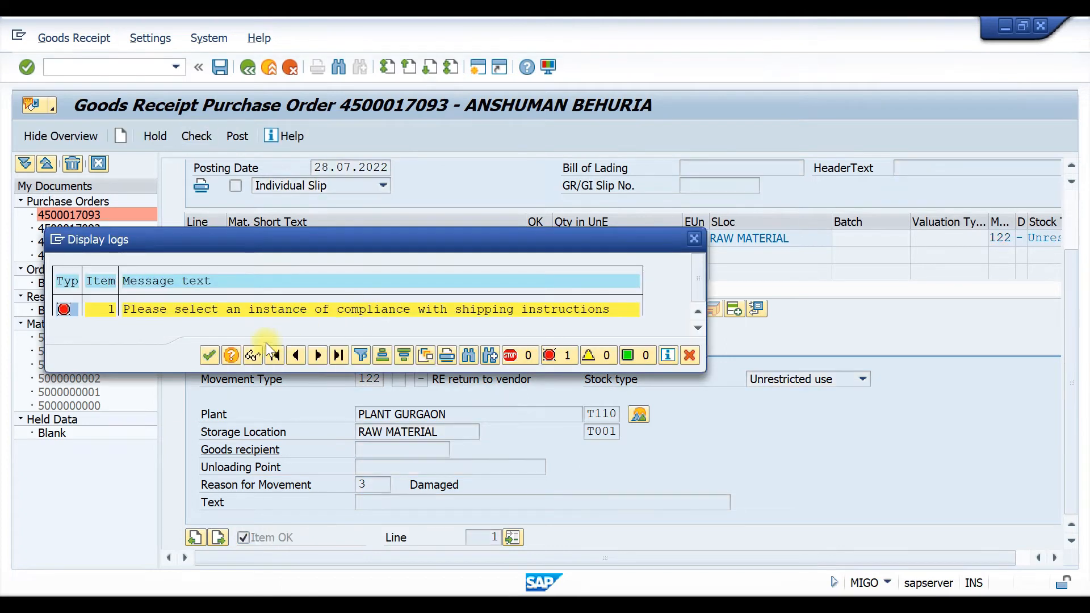
left_click(208, 356)
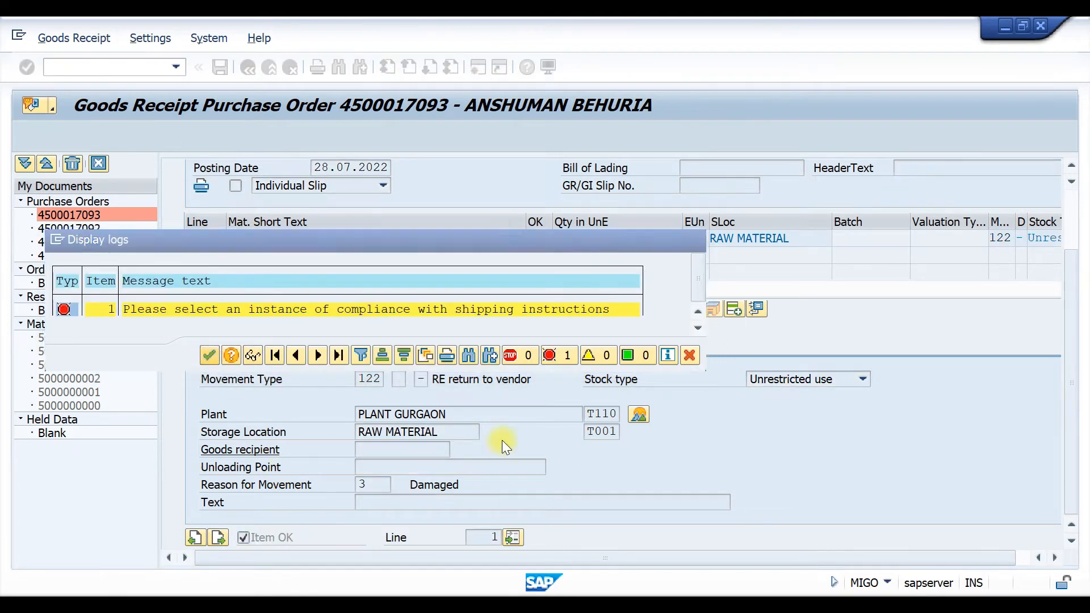
Evaluate the item's compliance with the shipping instructions as DAMAGED PRODUCT, and check and post the return to vendor
left_click(412, 348)
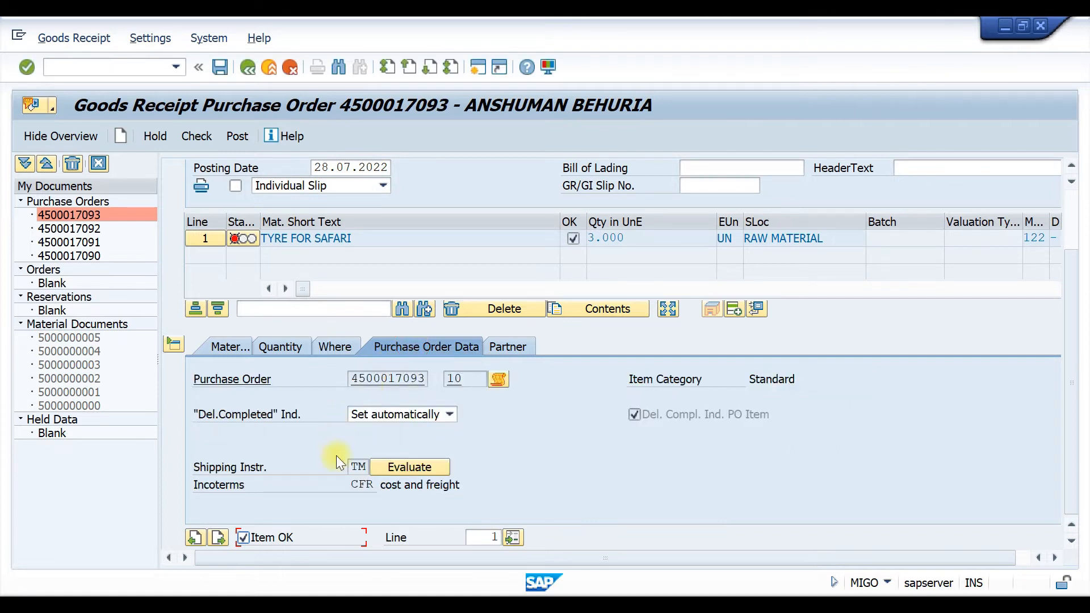
left_click(407, 470)
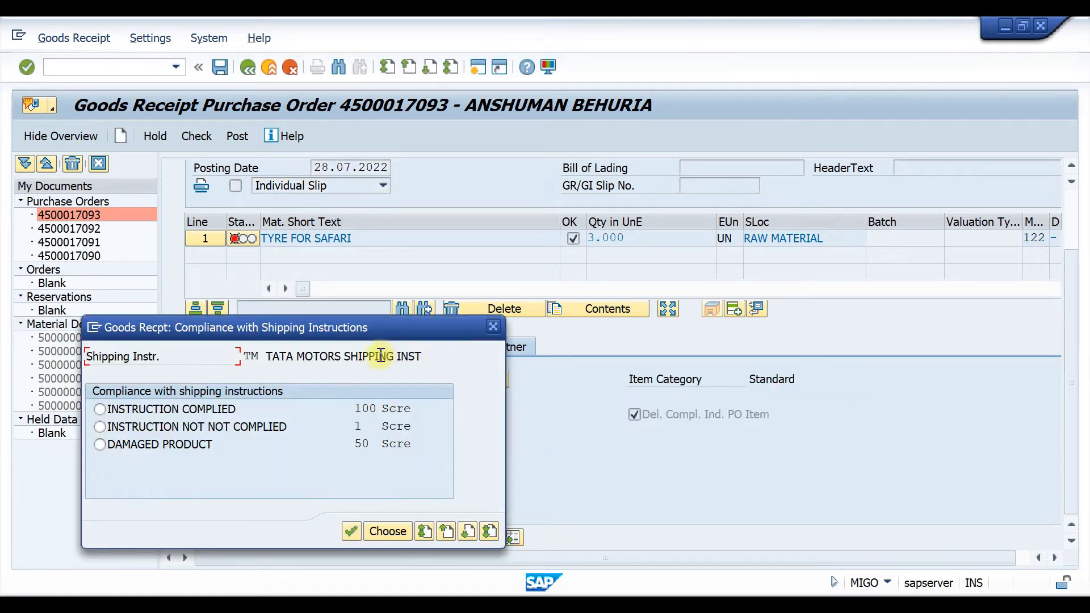
left_click(100, 445)
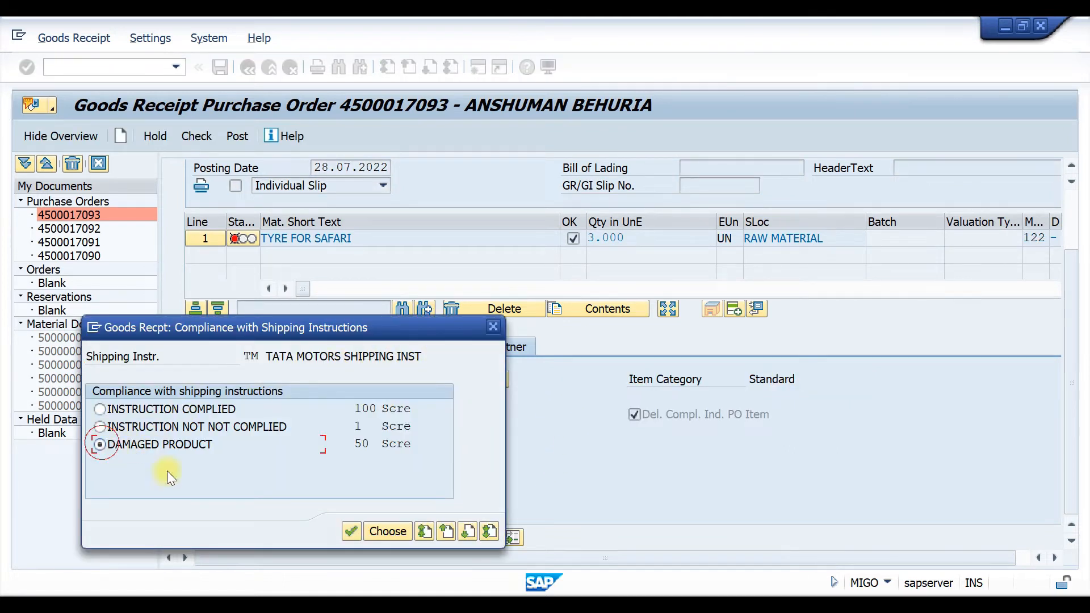
left_click(352, 531)
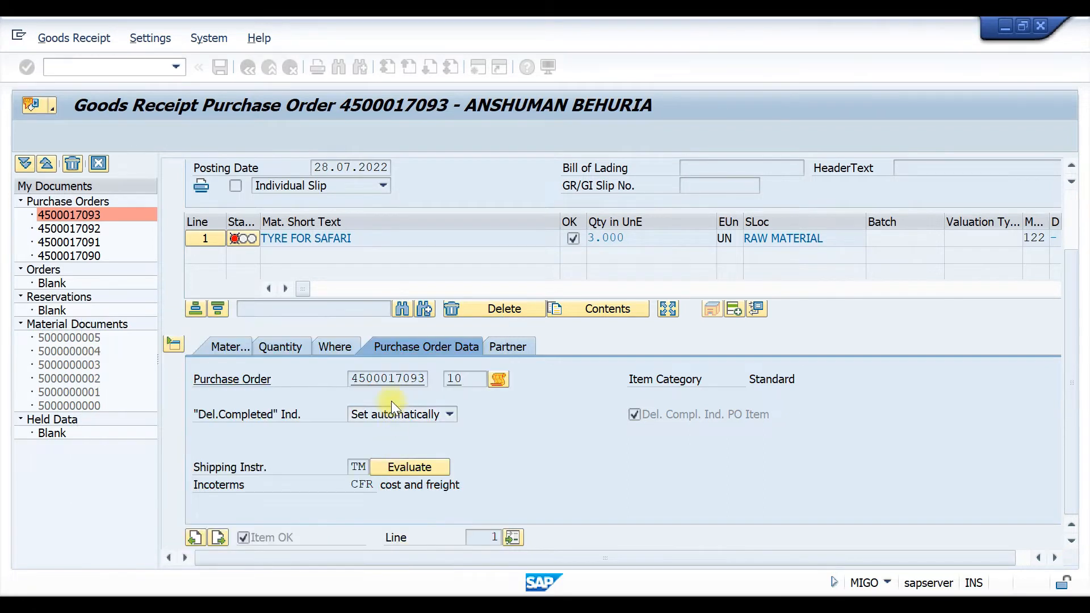
left_click(196, 136)
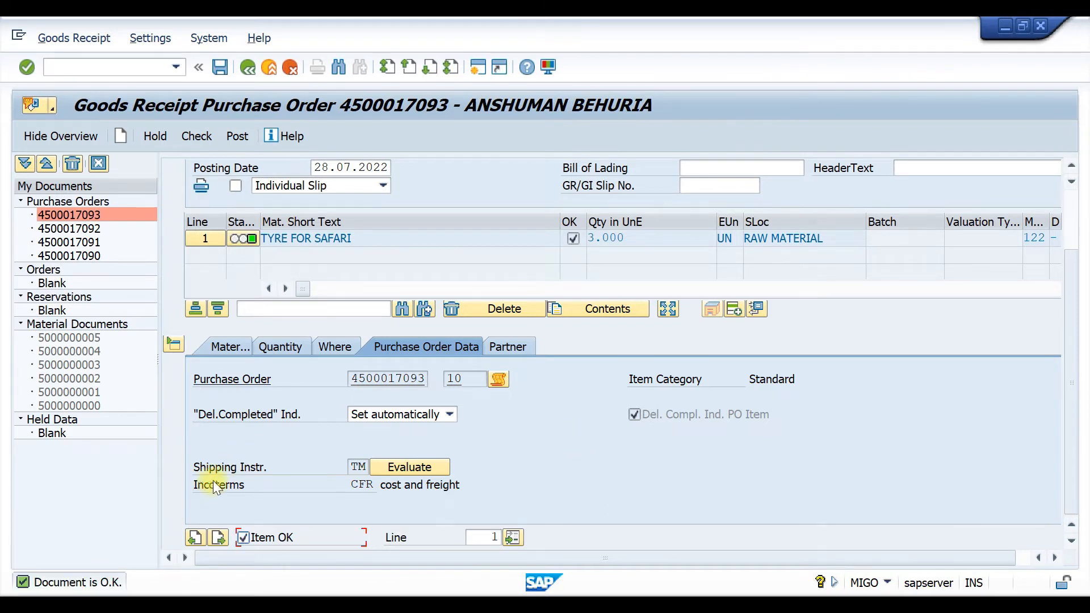
left_click(239, 134)
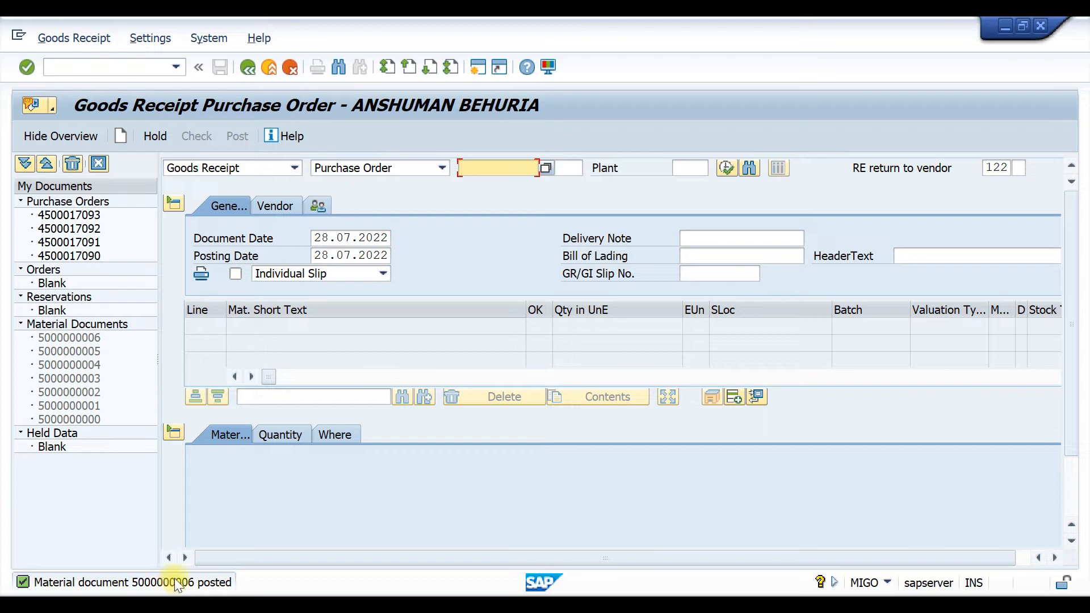
Display the material document of the posted return to vendor
left_click(296, 166)
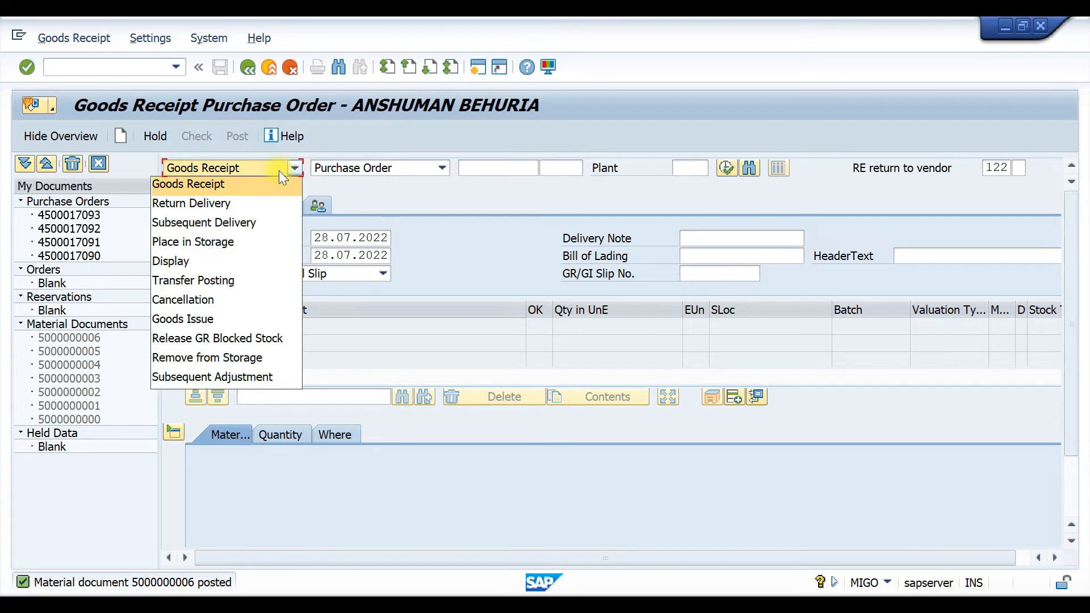
left_click(230, 261)
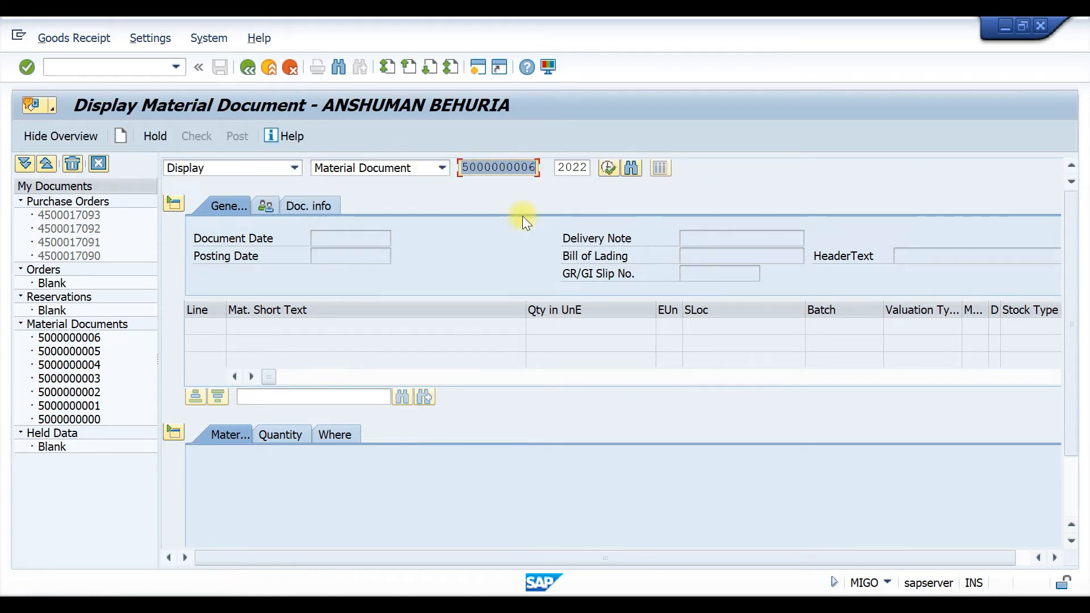
key("Return")
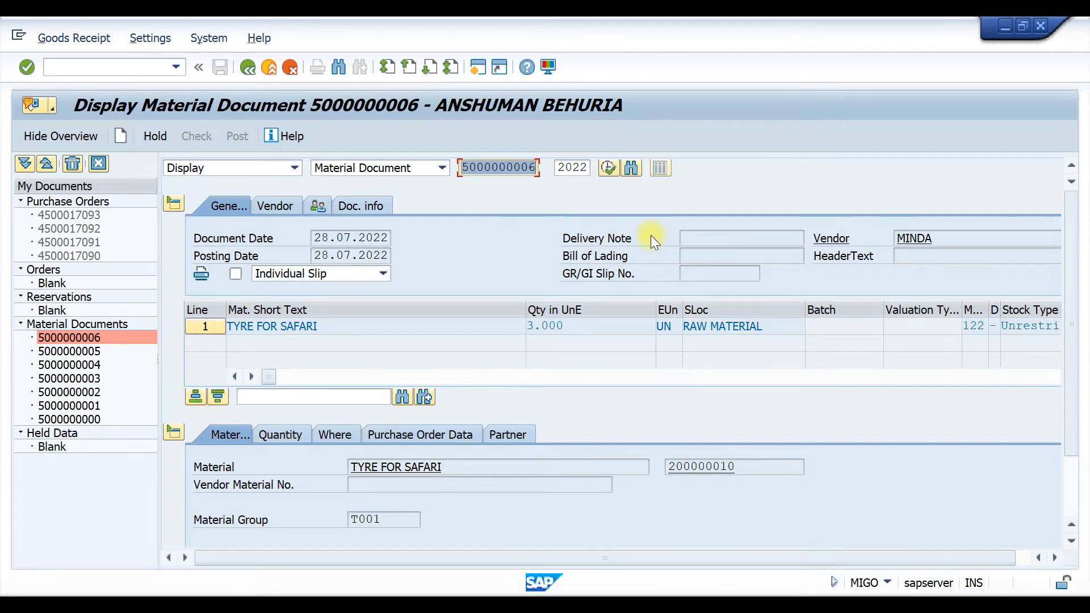
Examine the line items of the accounting document linked to the material document, and close the list of accounting documents
left_click(364, 206)
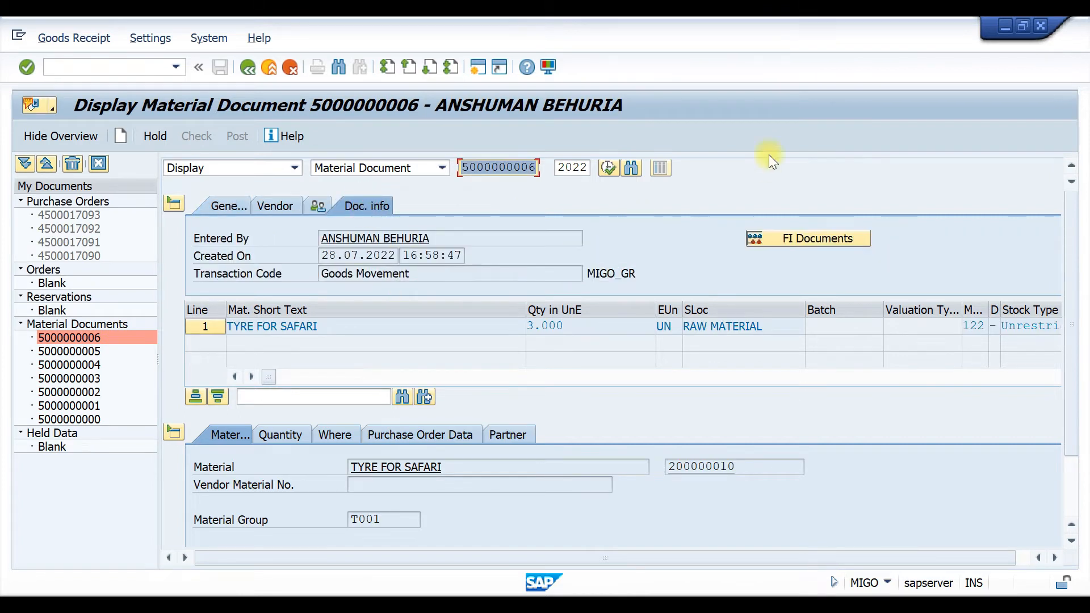
left_click(787, 243)
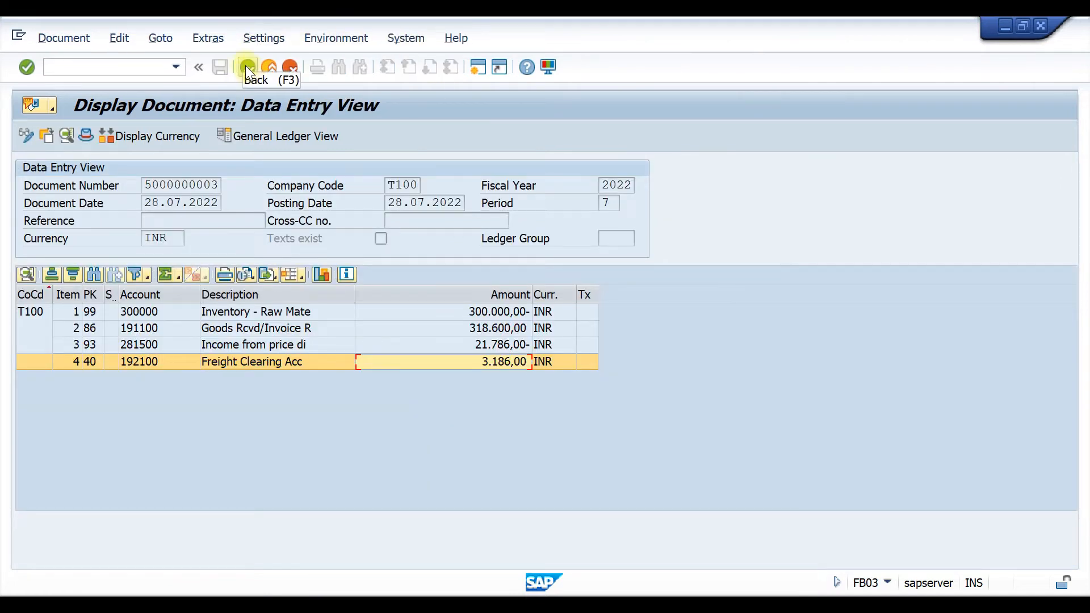
left_click(248, 67)
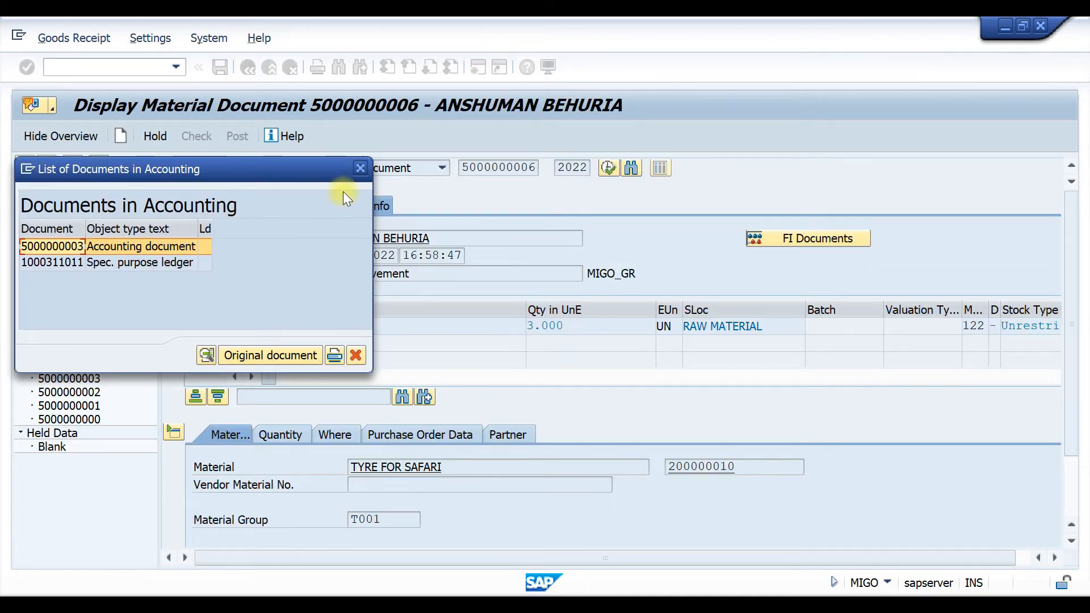
left_click(359, 168)
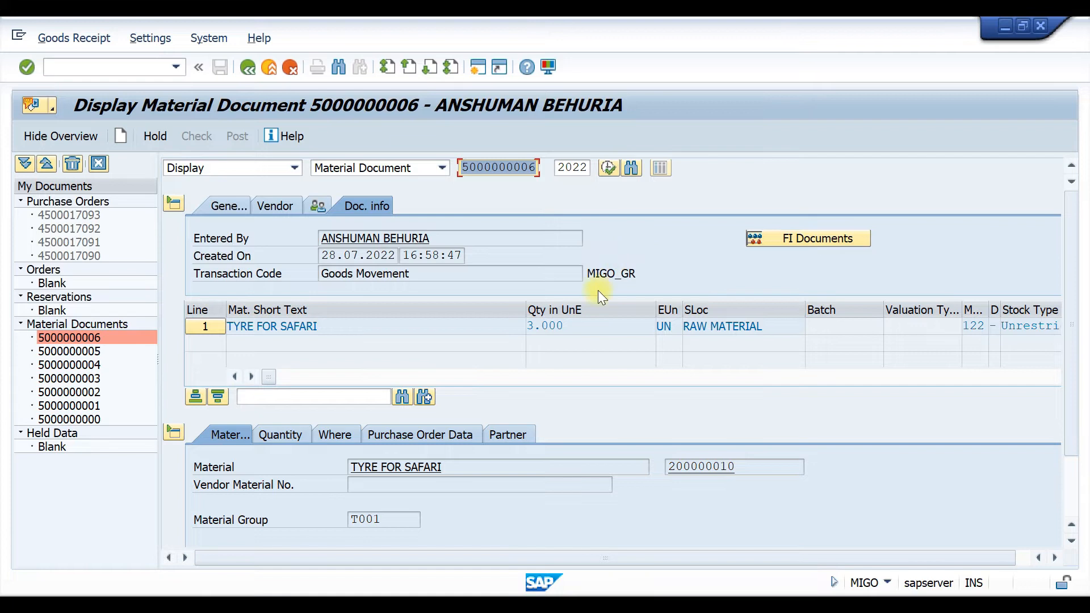
Start a subsequent delivery against the material document of the posted return to vendor
left_click_drag(563, 326, 483, 328)
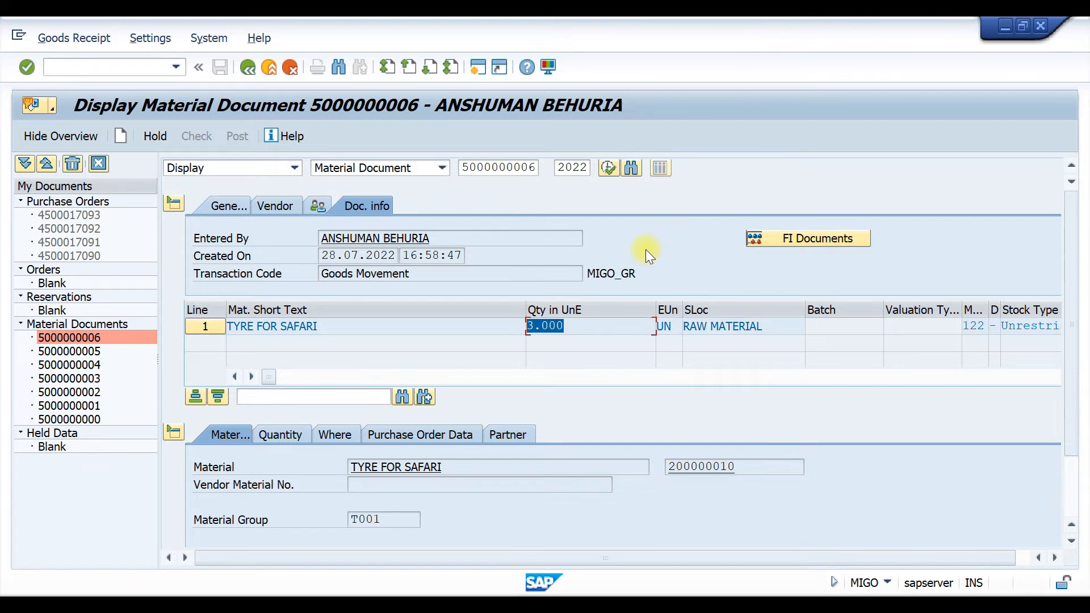
left_click(579, 324)
left_click(294, 167)
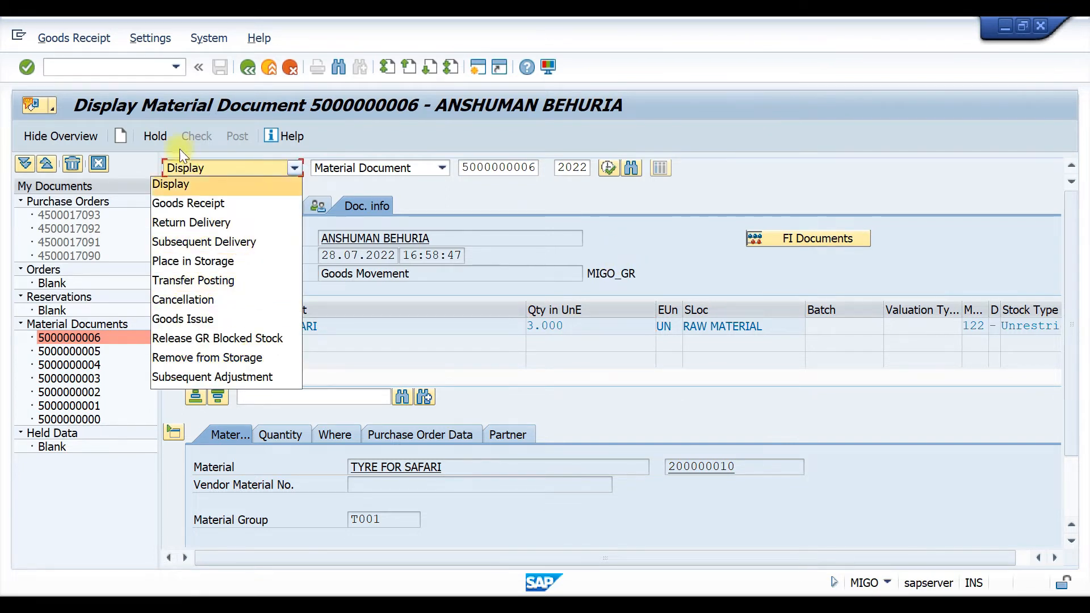
left_click(213, 242)
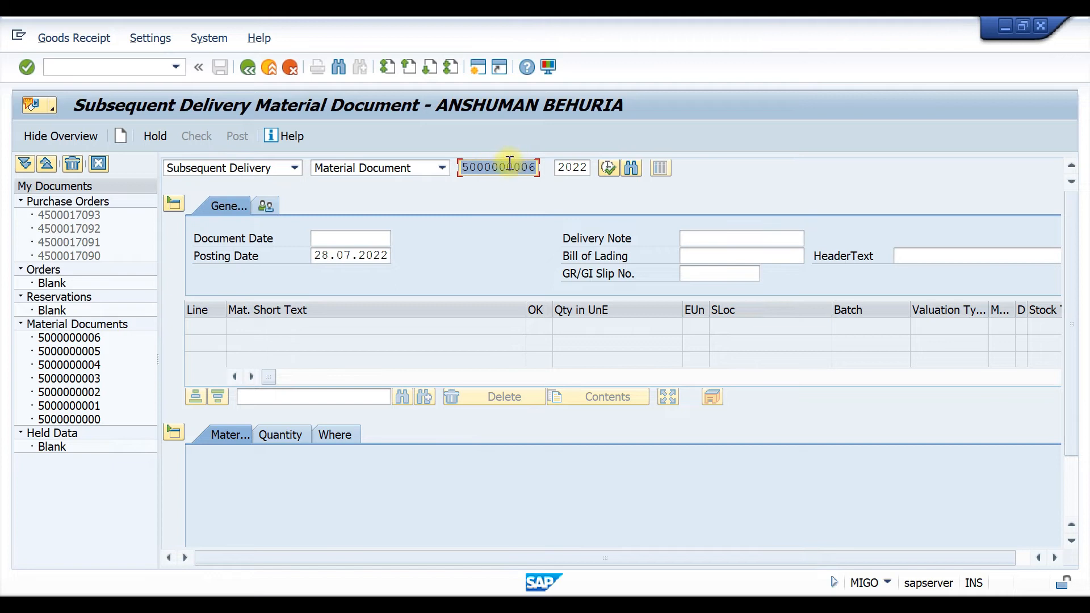
key("Return")
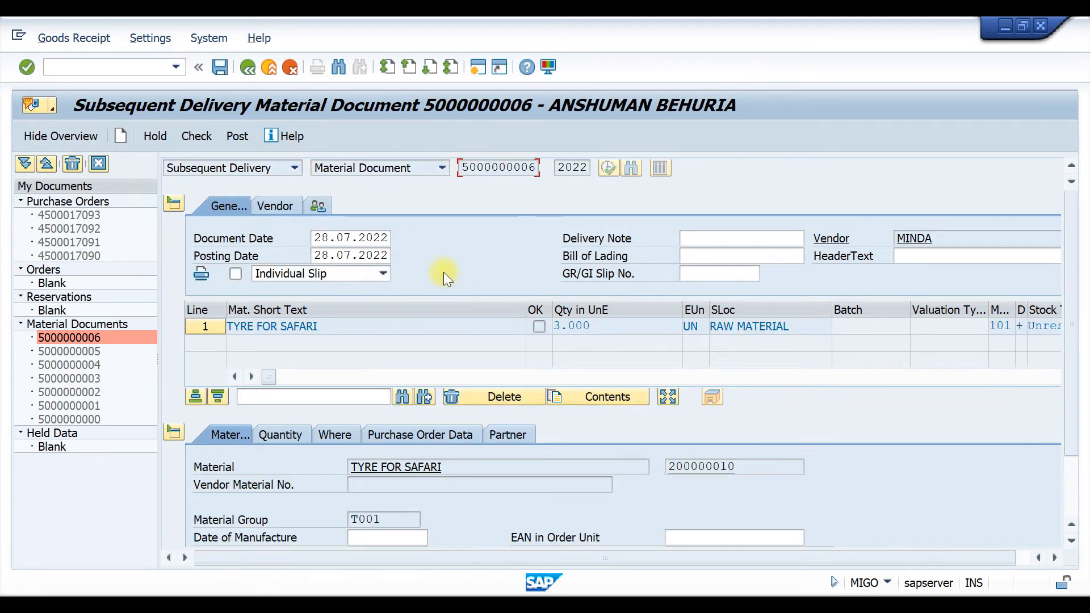
Set the tyre item's date of manufacture to 25.07.2022, and review its quantity, movement type and storage location details
scroll(444, 272, "down", 3)
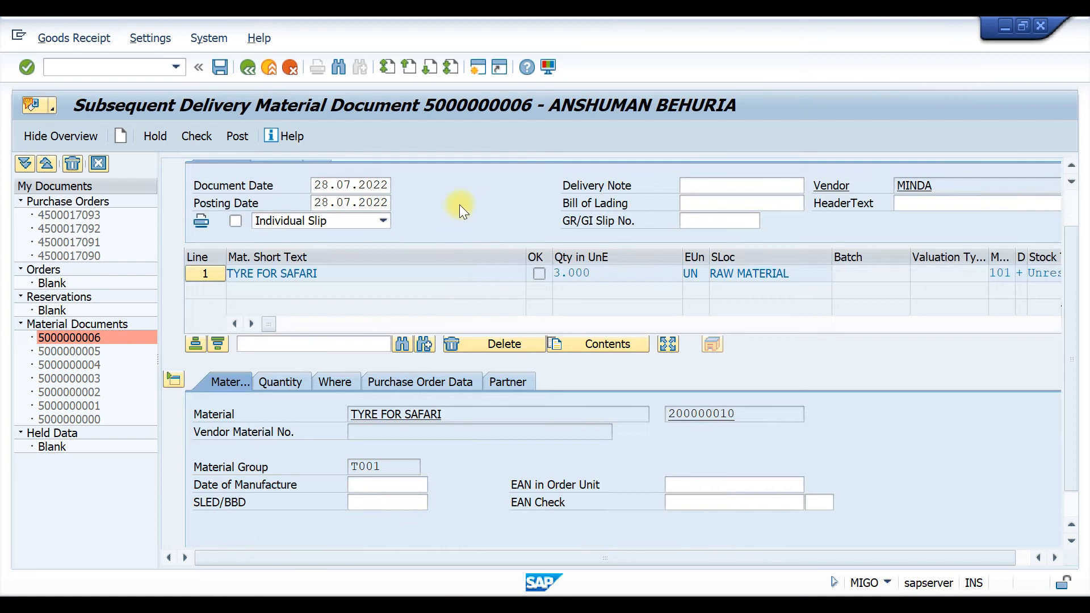
left_click(375, 490)
left_click(384, 501)
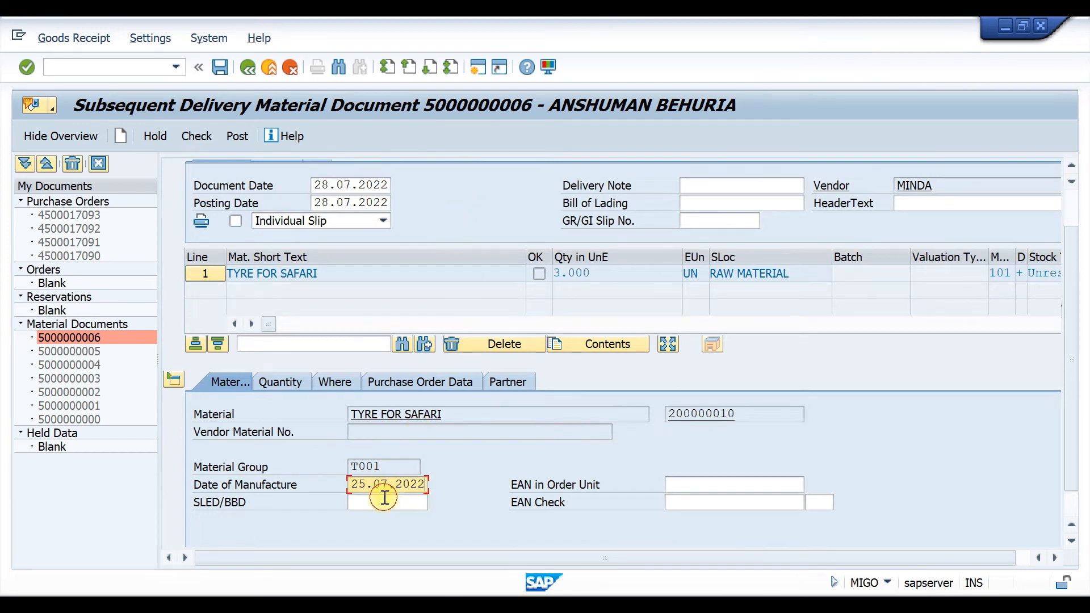
left_click(281, 380)
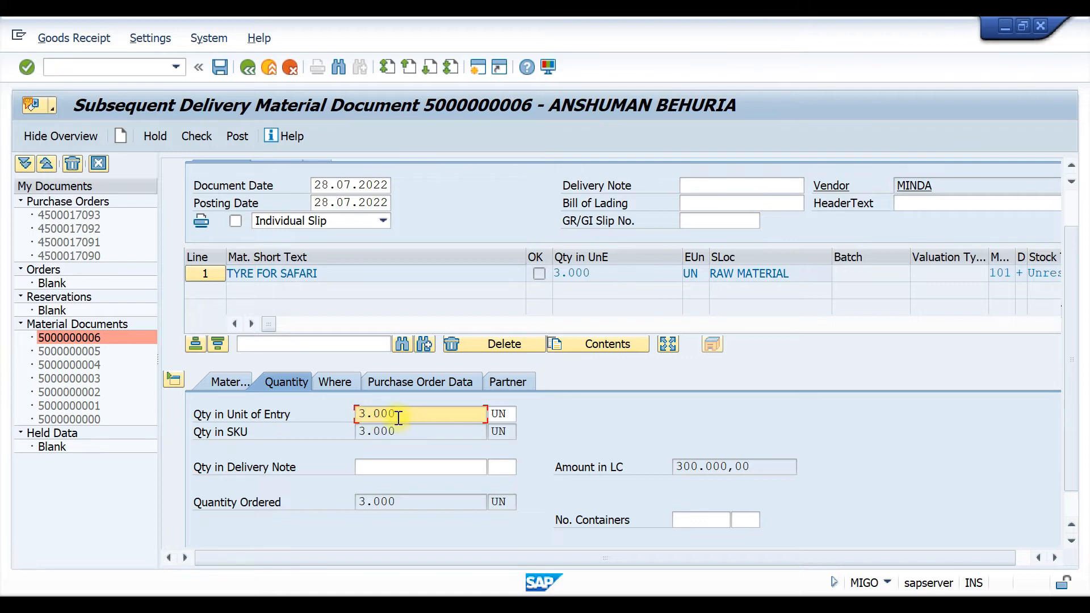
left_click(339, 384)
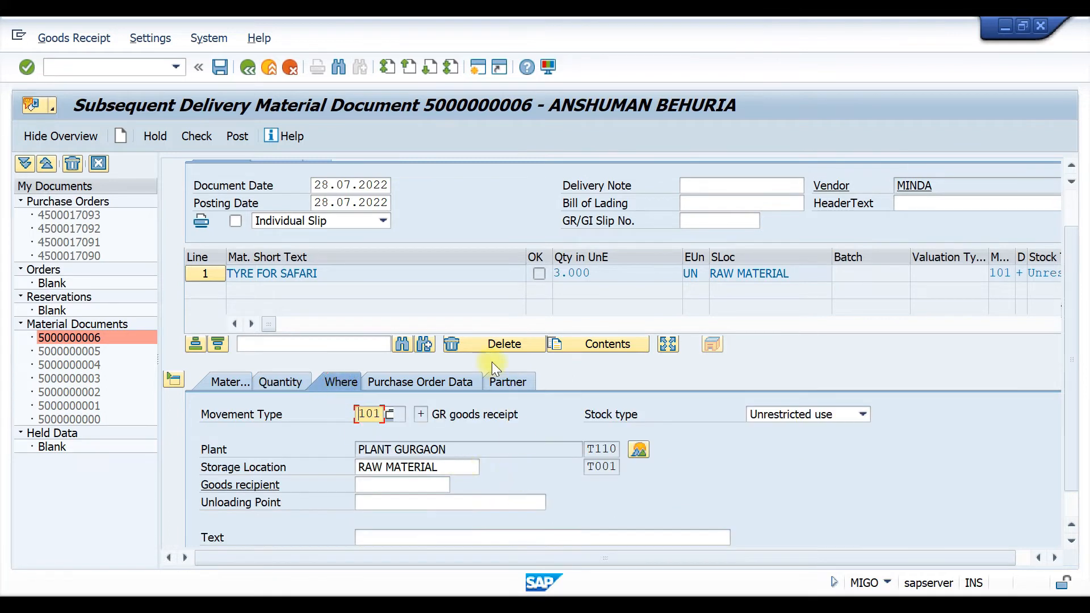
left_click(387, 486)
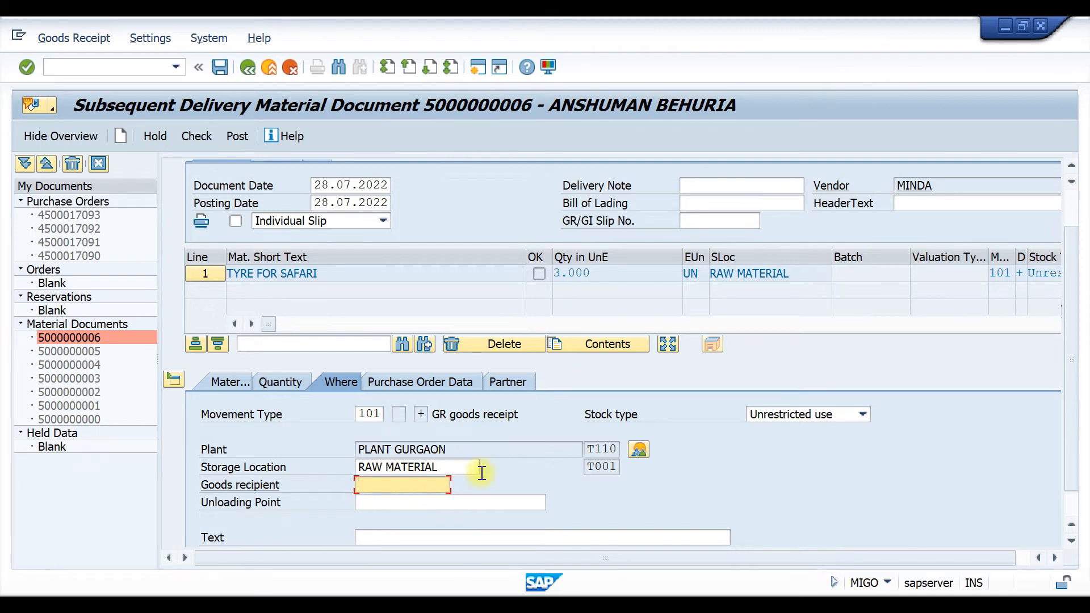
Evaluate the tyre item's compliance with the shipping instructions as INSTRUCTION COMPLIED
left_click(421, 381)
left_click(415, 503)
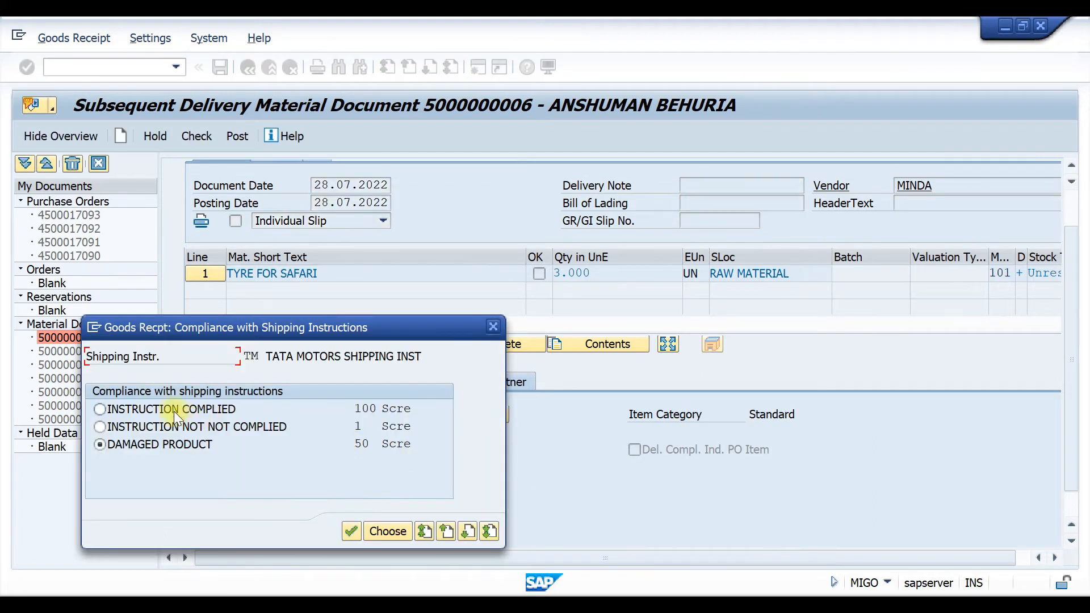
left_click(173, 411)
double_click(173, 411)
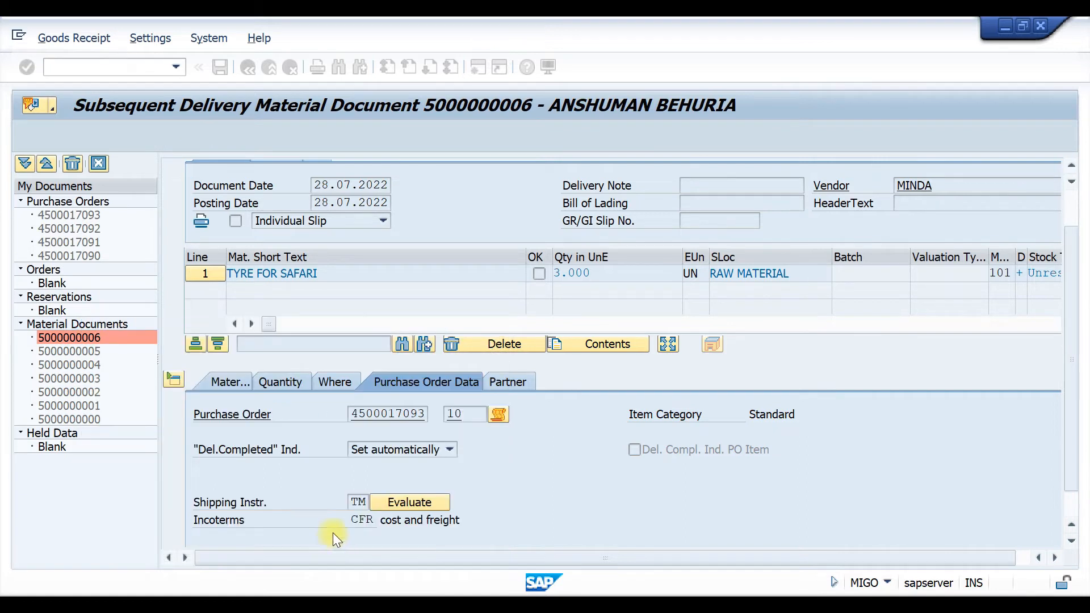
Mark the tyre item as OK, and check and post the subsequent delivery
scroll(533, 443, "down", 2)
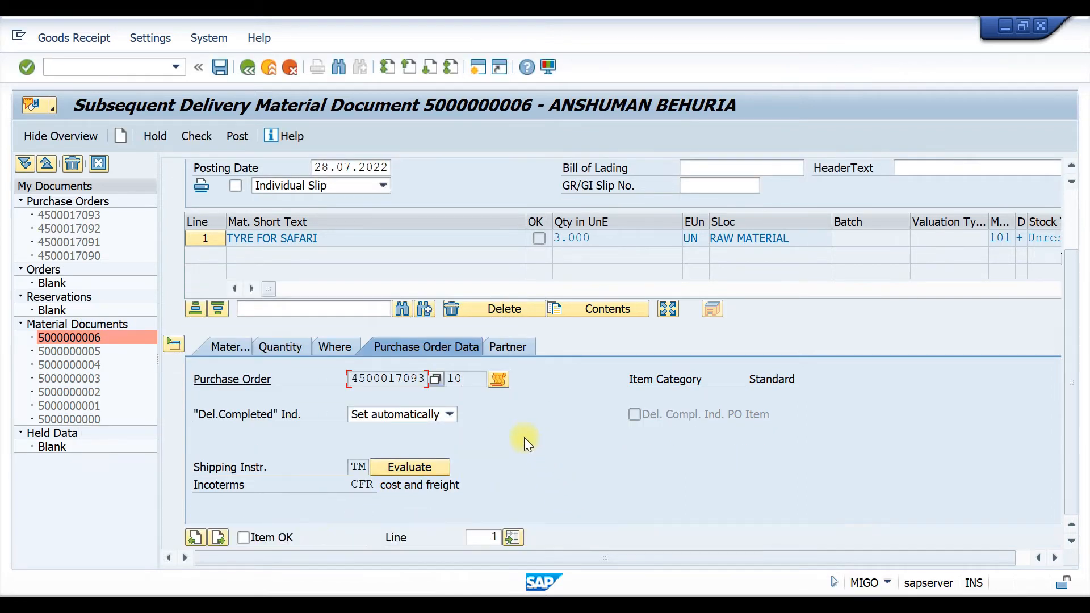
left_click(245, 538)
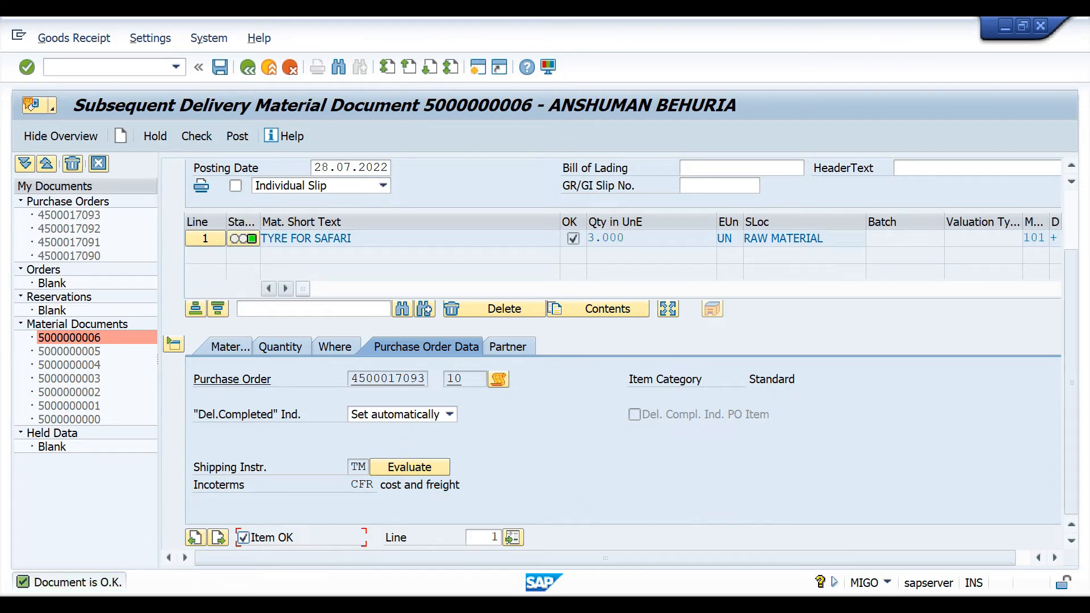
left_click(236, 138)
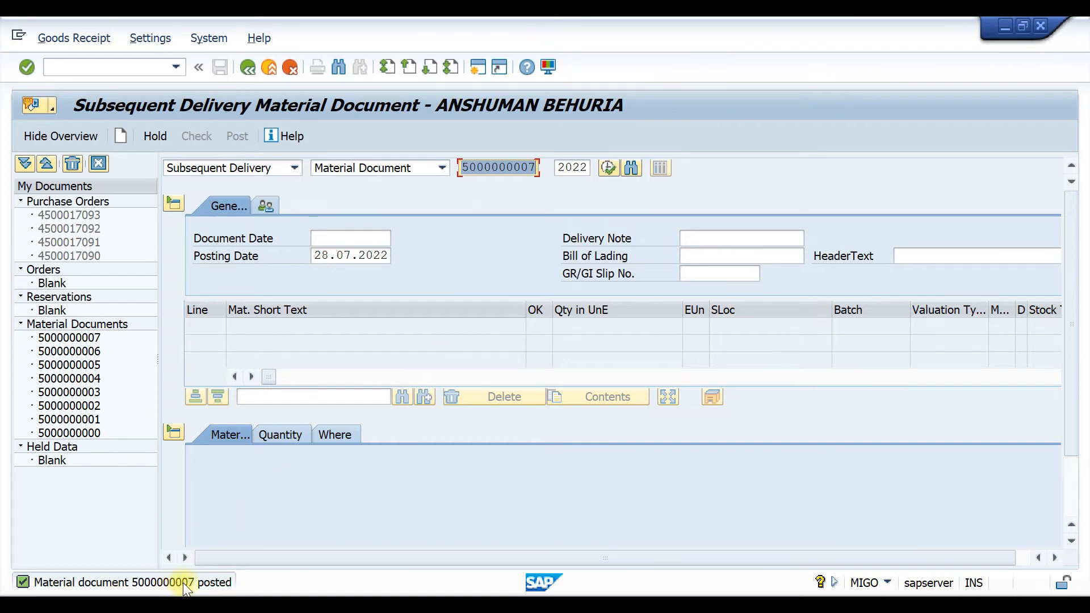
Display the stock overview of material 200000010 with transaction MMBE in a new session
left_click(478, 68)
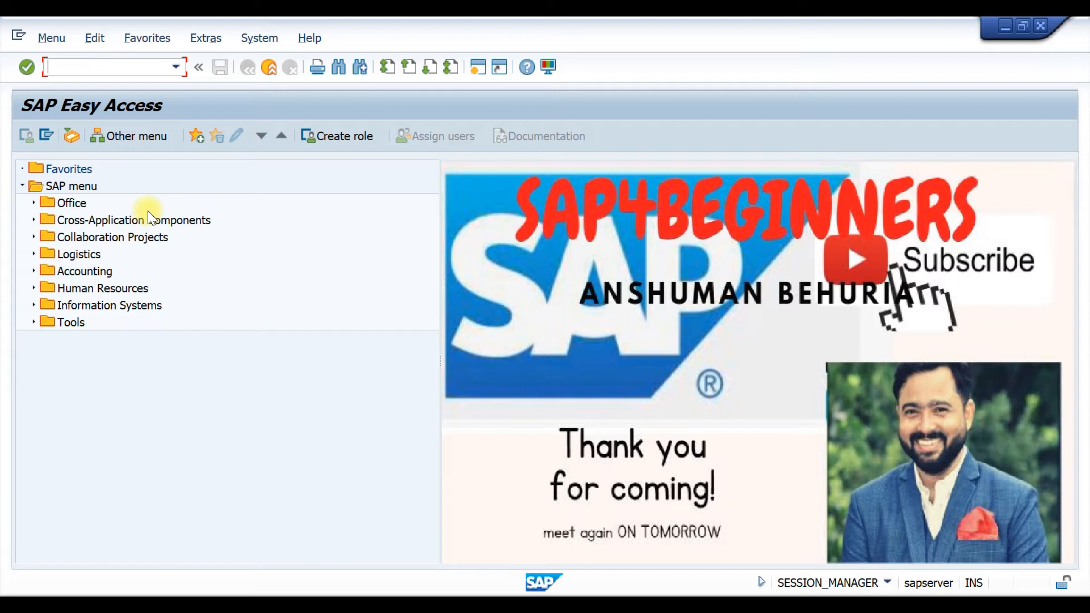
type("MMBE")
key("Return")
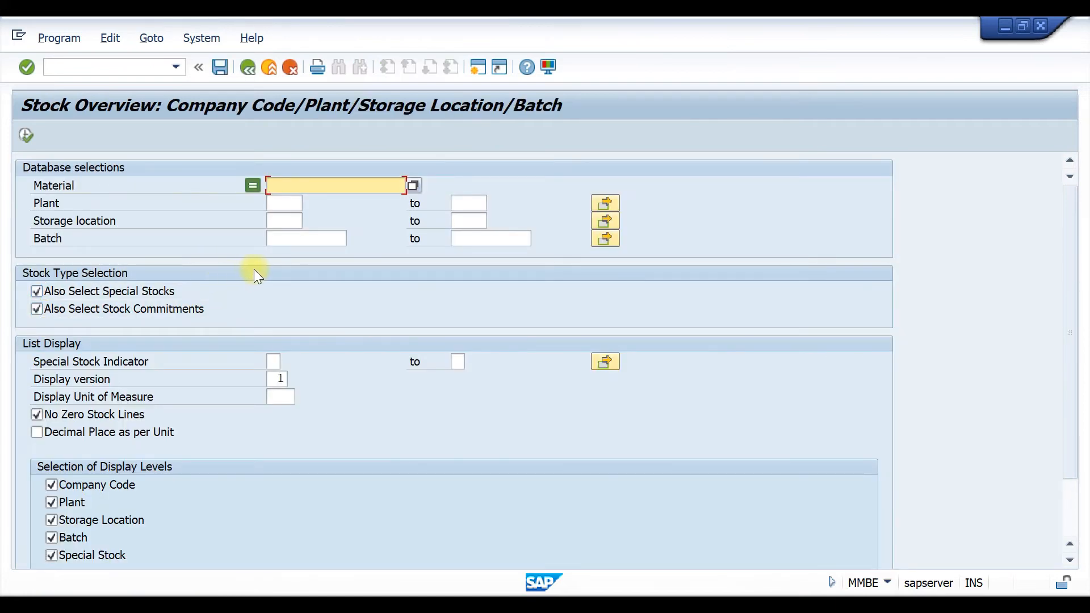
left_click(300, 186)
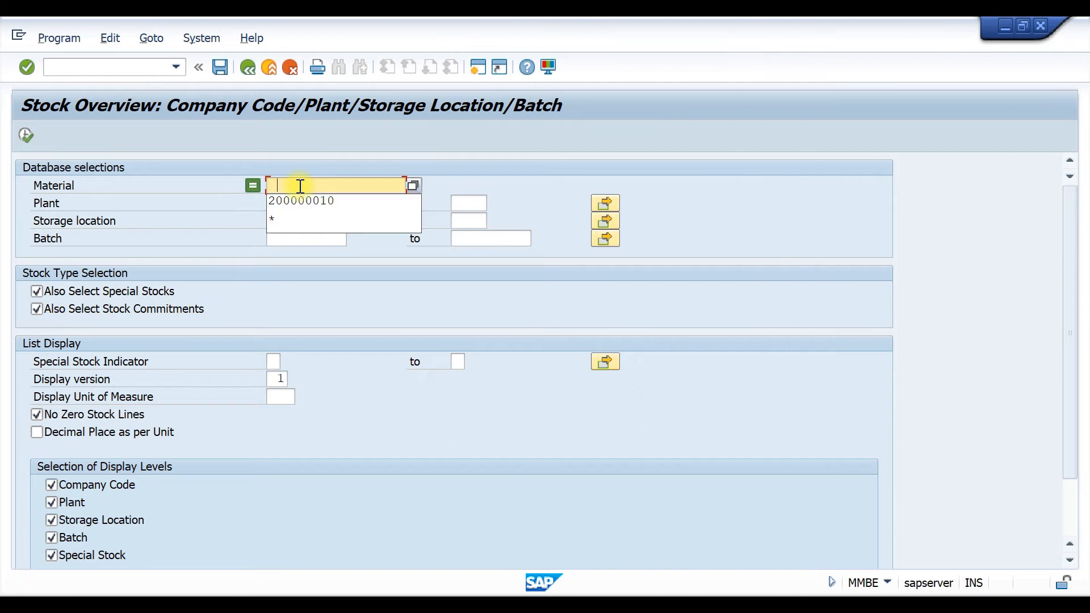
left_click(305, 202)
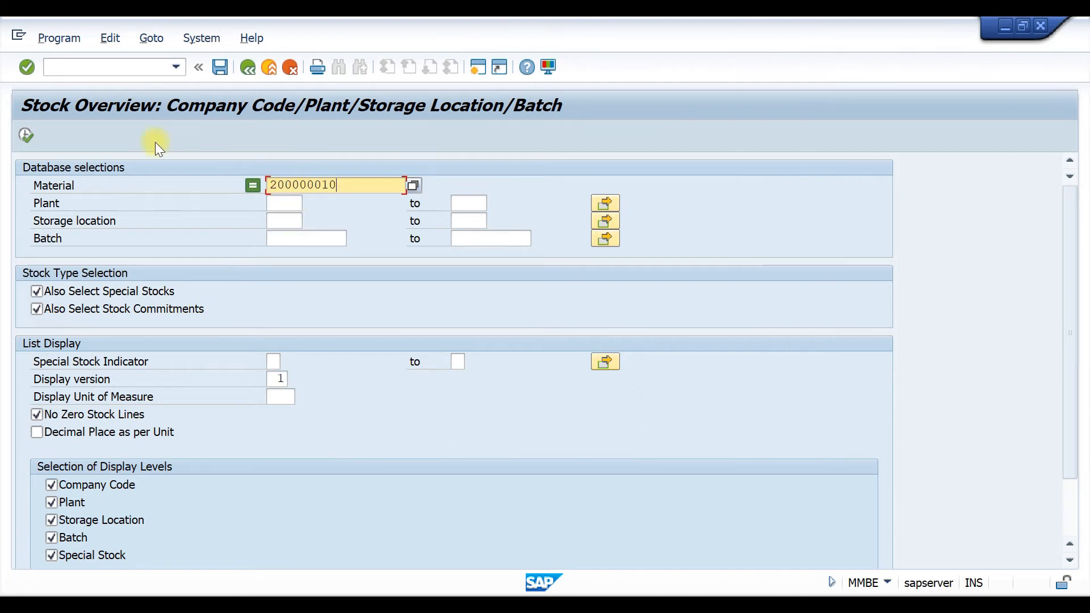
left_click(23, 134)
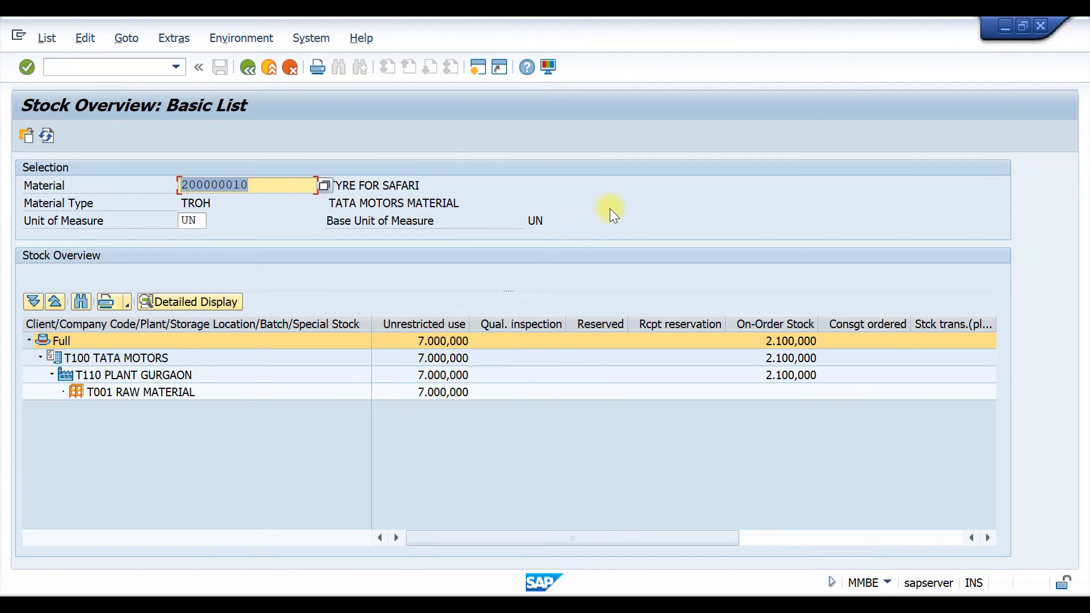
Return to the goods movement session and display the posted subsequent delivery's material document with its document information
key("alt+Tab")
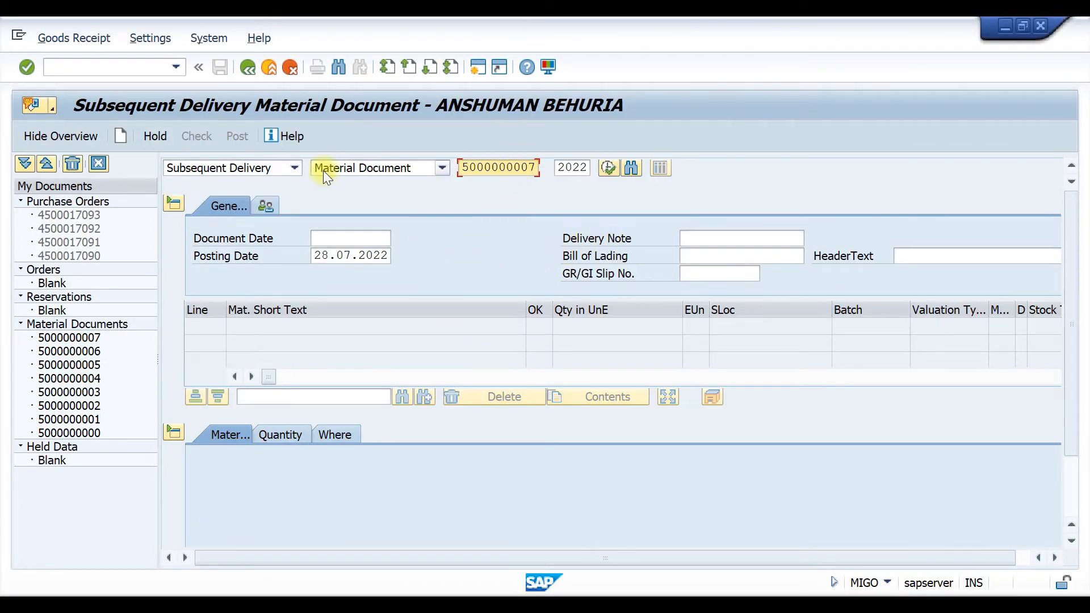
left_click(293, 167)
left_click(247, 204)
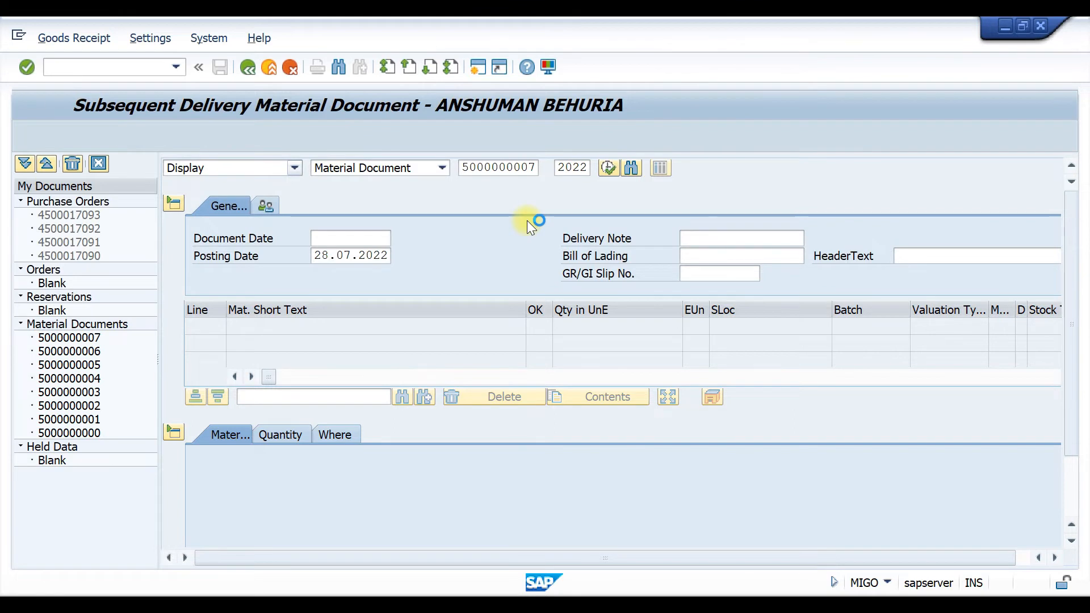
key("Return")
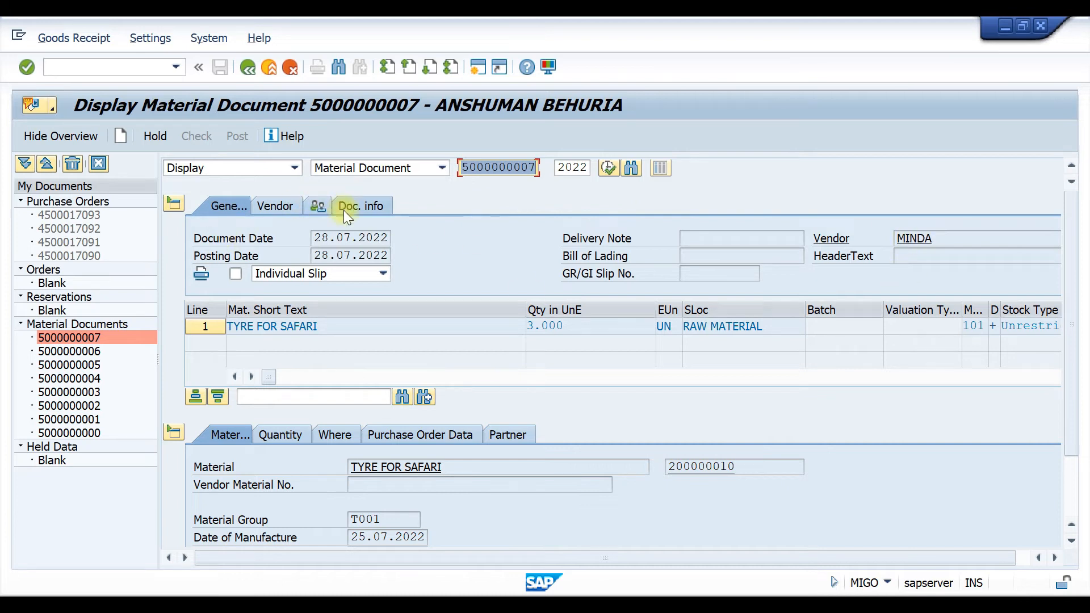
left_click(363, 206)
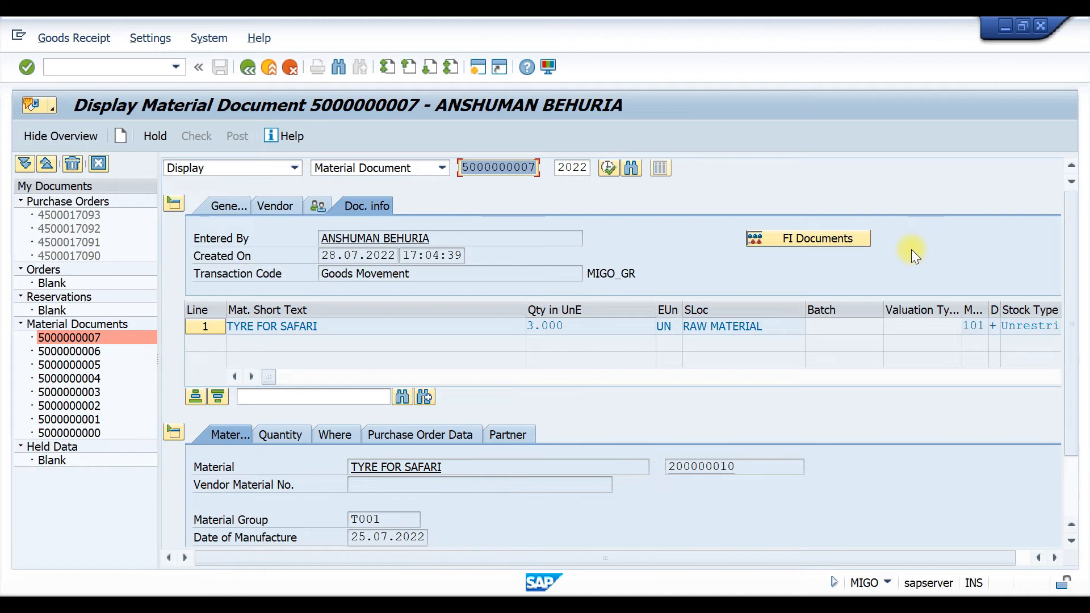
Switch to the Create Purchase Order session and restart it with transaction ME21N for a new standard purchase order
key("alt+Tab")
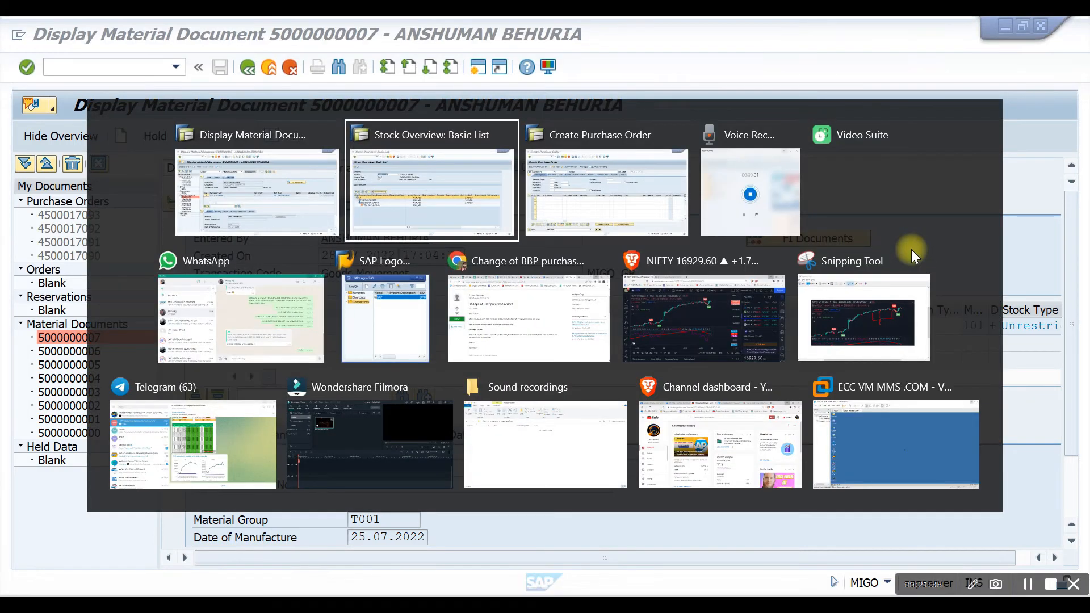
key("alt+Tab")
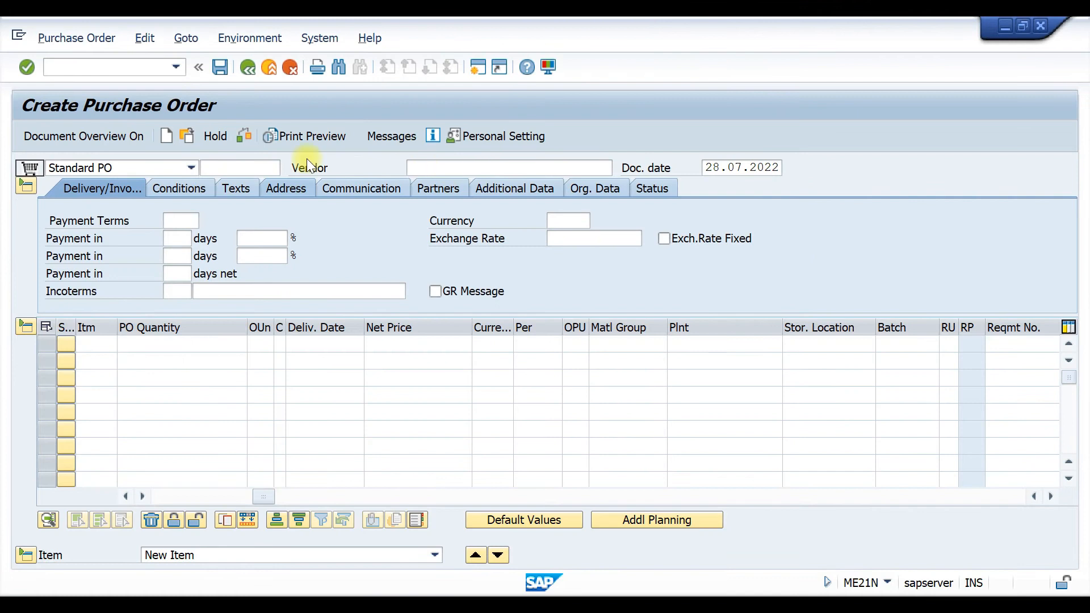
left_click(117, 67)
type("/NM21N")
key("Return")
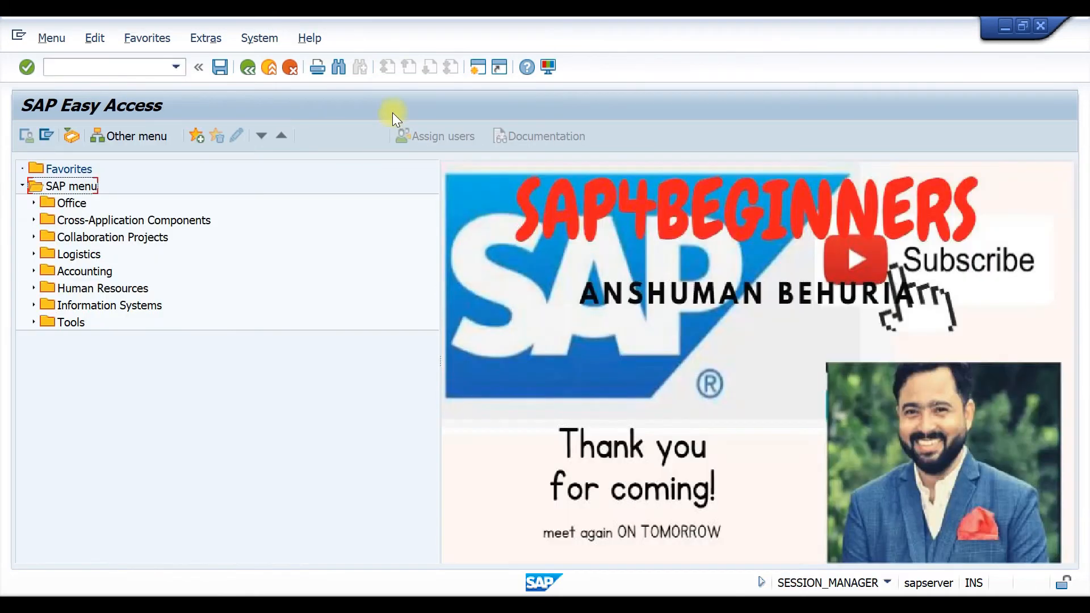
left_click(79, 67)
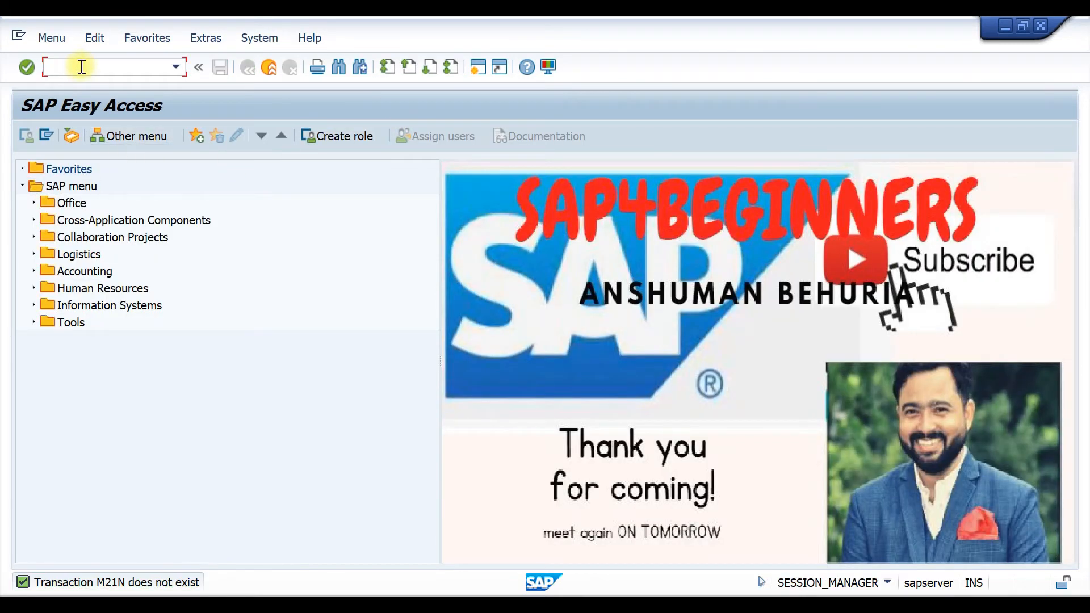
type("ME21N")
key("Return")
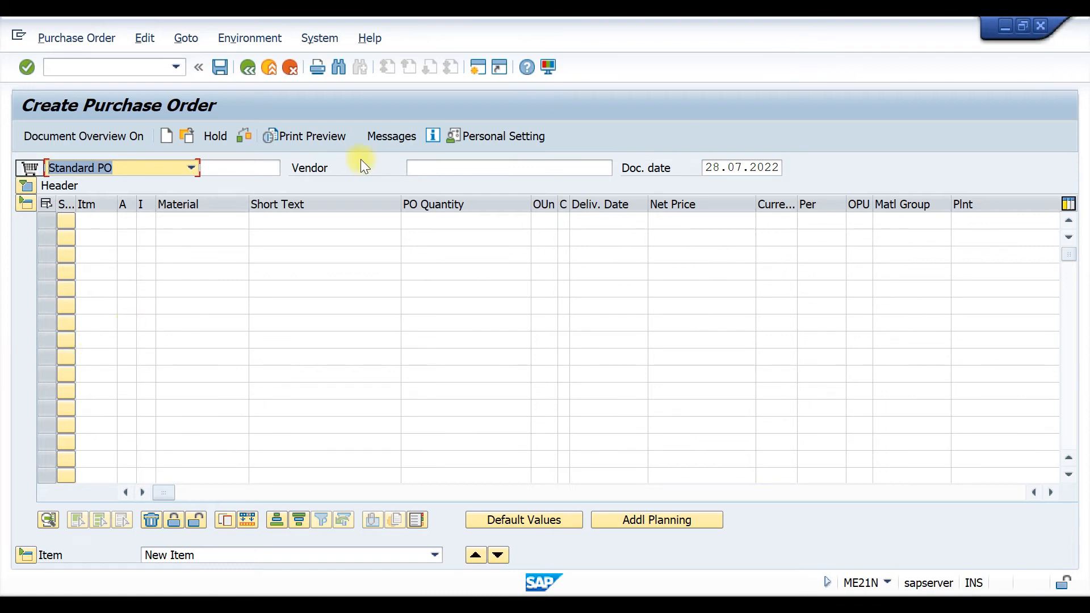
Set the vendor of the new purchase order to MINDA
left_click(418, 169)
left_click(420, 182)
key("Return")
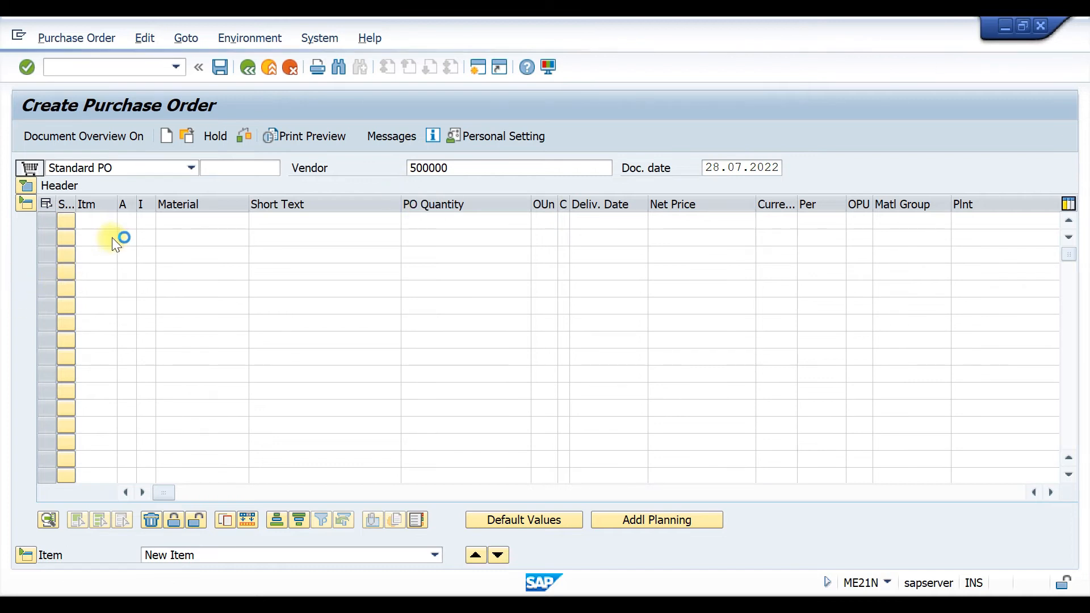
Fill in the organizational data with purchasing organization P110, purchasing group TM0 and company code T100
left_click(165, 221)
left_click(178, 233)
left_click(181, 238)
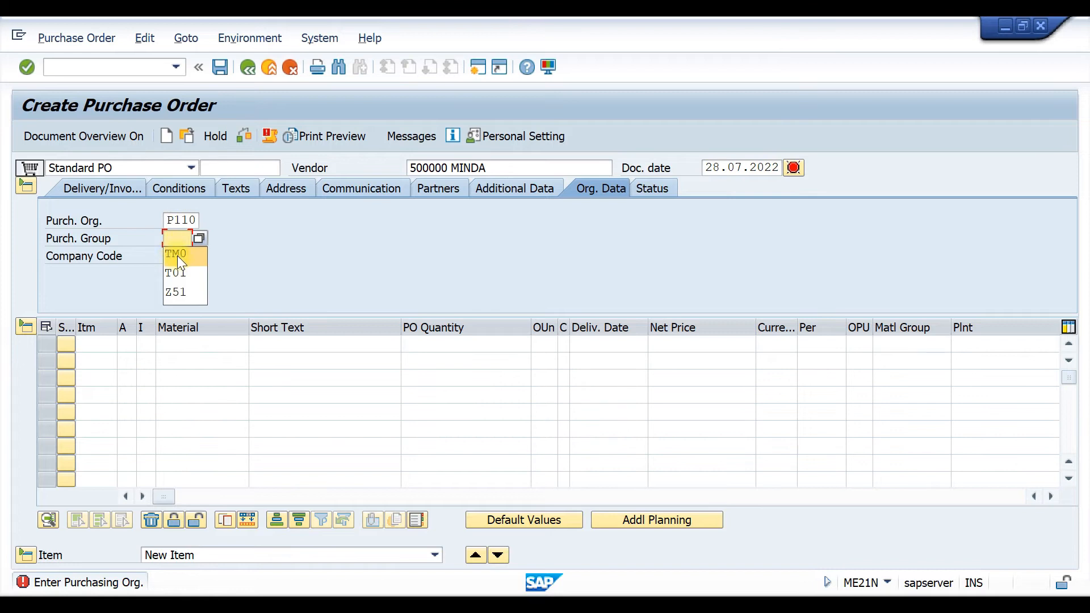
left_click(175, 253)
left_click(177, 255)
left_click(187, 271)
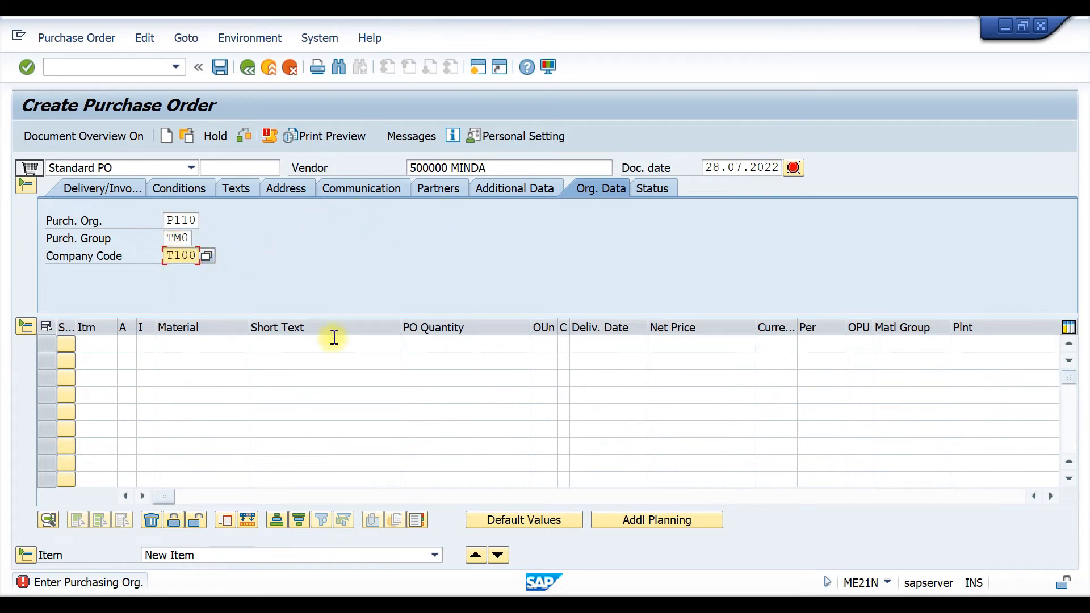
Add an order item for material 200000010 with quantity 2000 and plant T110
left_click(202, 340)
left_click(208, 358)
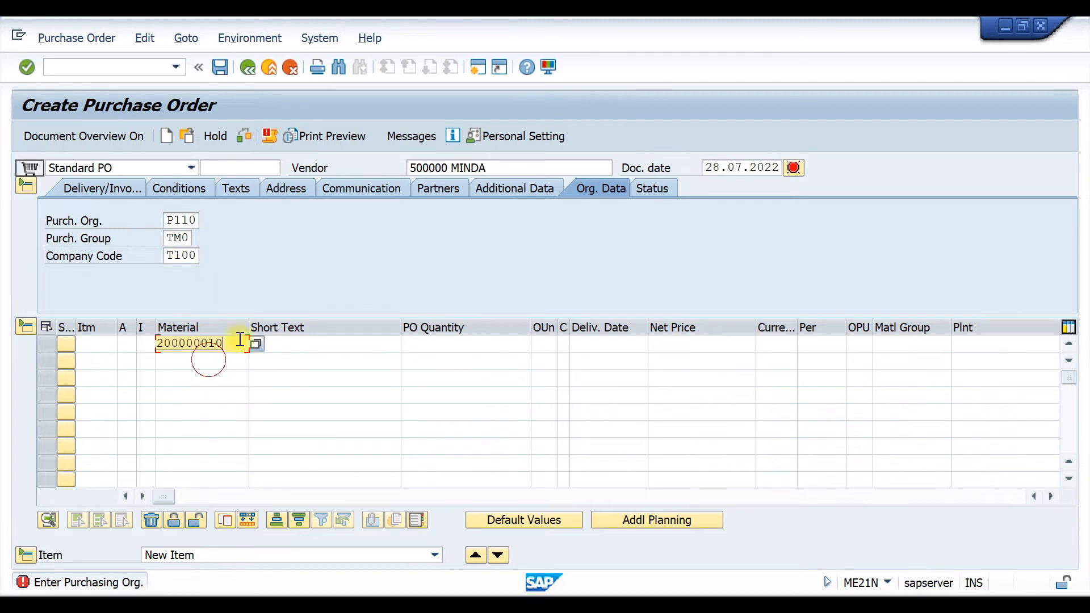
left_click(452, 343)
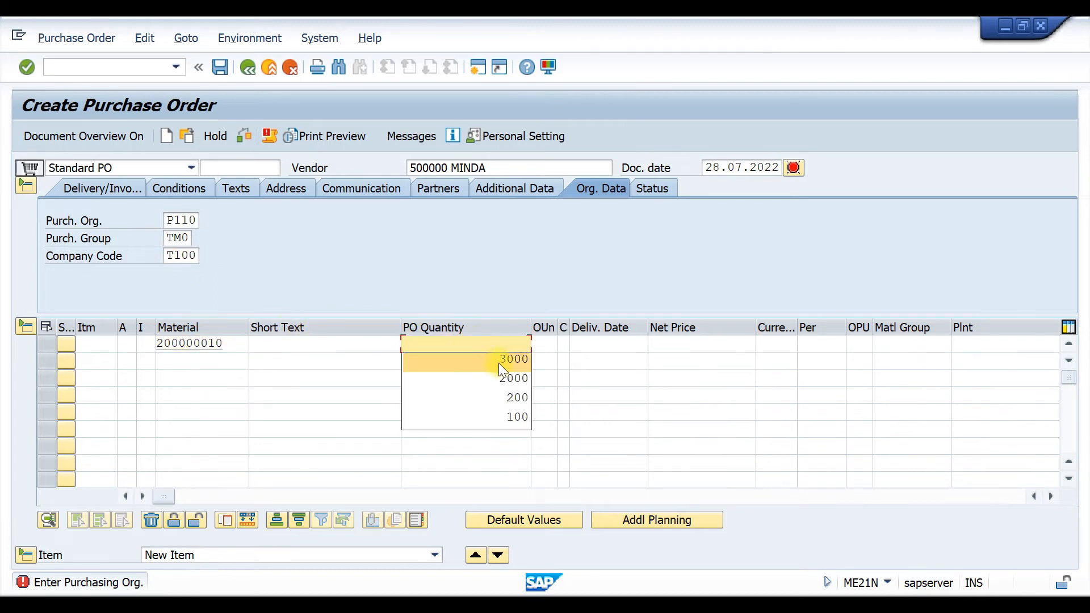
left_click(505, 382)
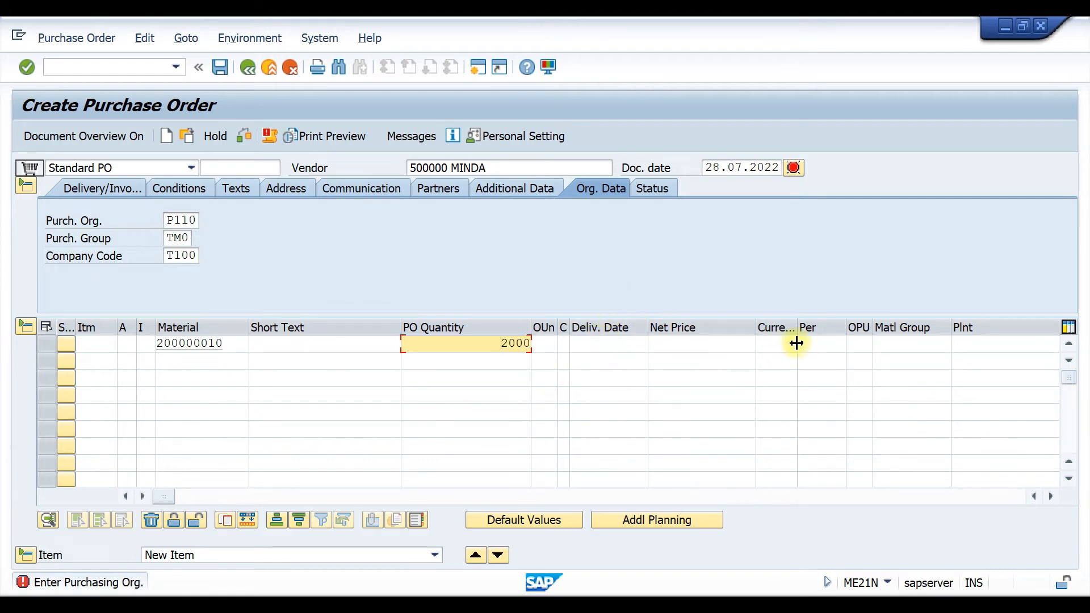
left_click(956, 343)
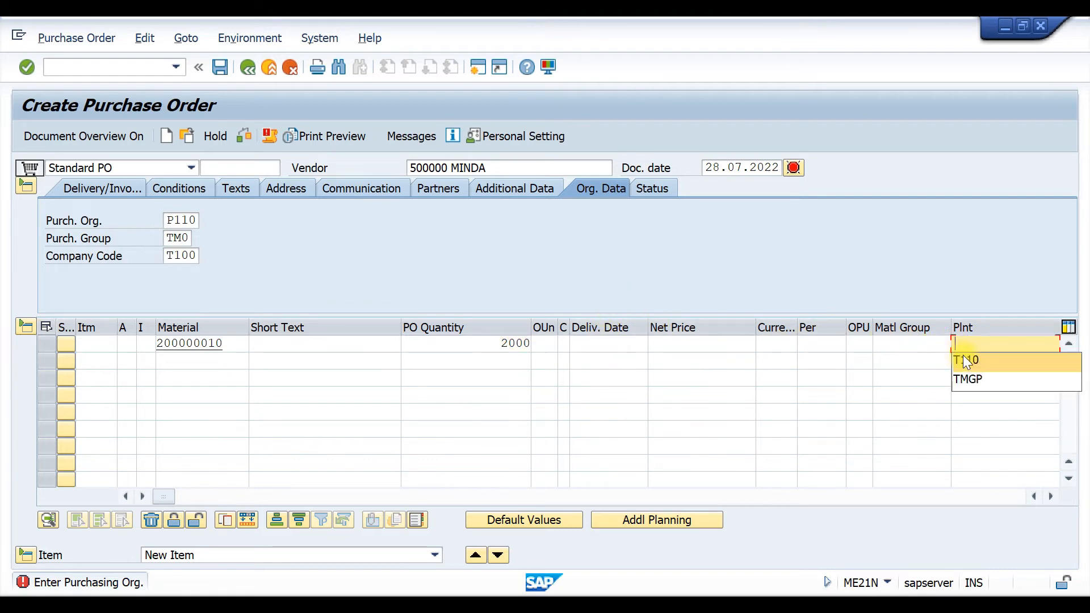
left_click(970, 360)
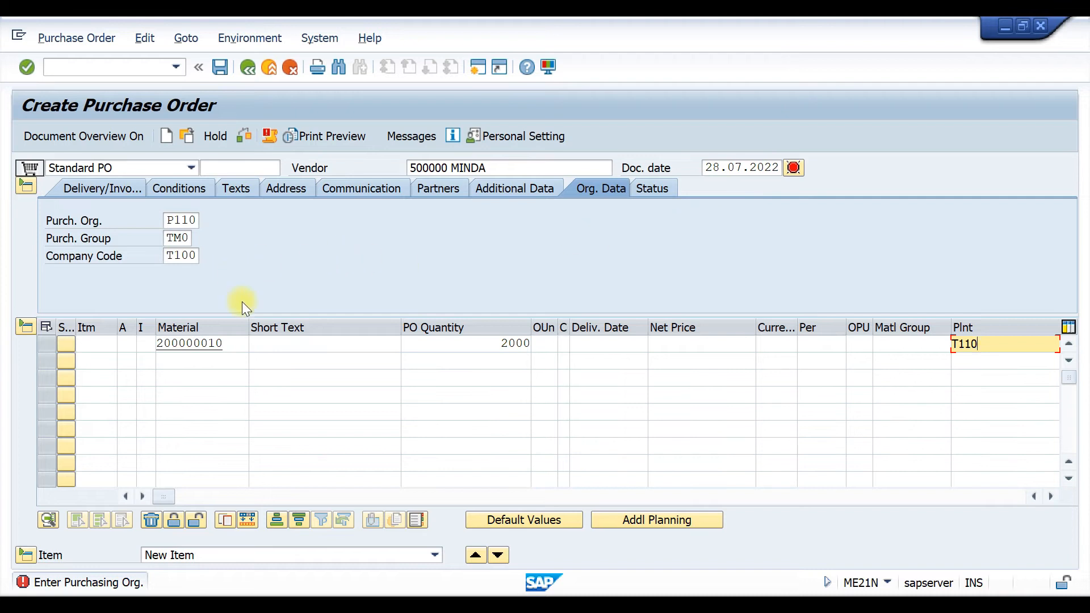
key("Return")
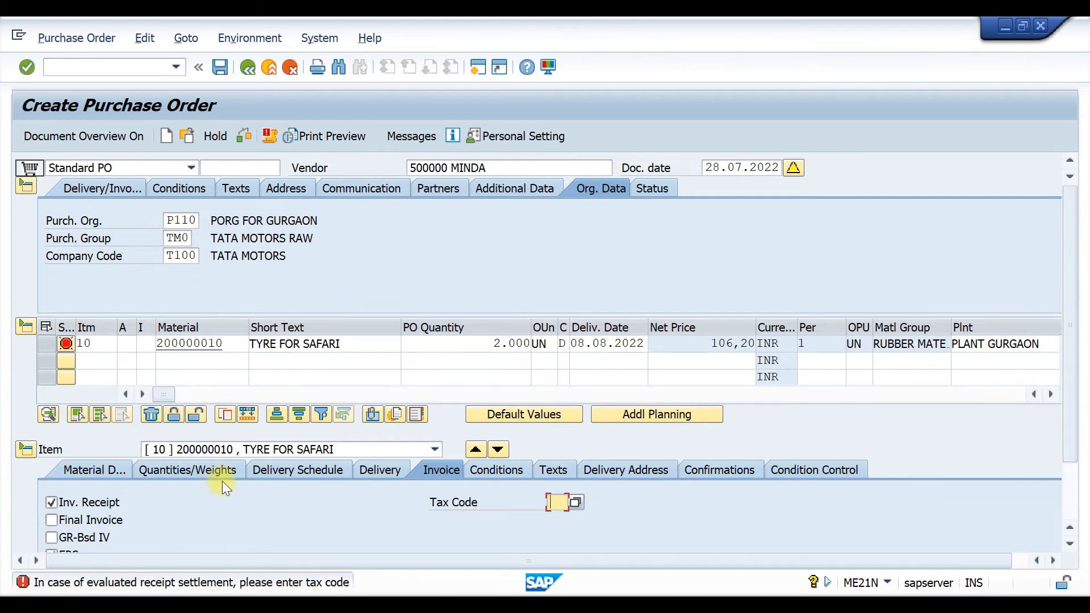
Set tax code VA for the item, flag it as a returns item and save the purchase order
left_click(560, 518)
key("Return")
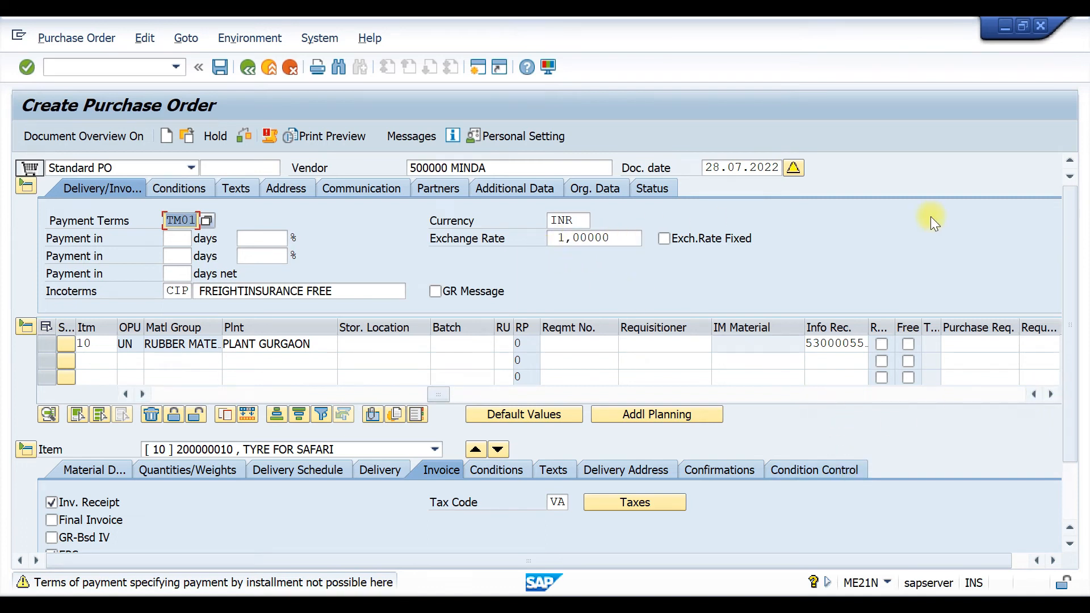
left_click(882, 343)
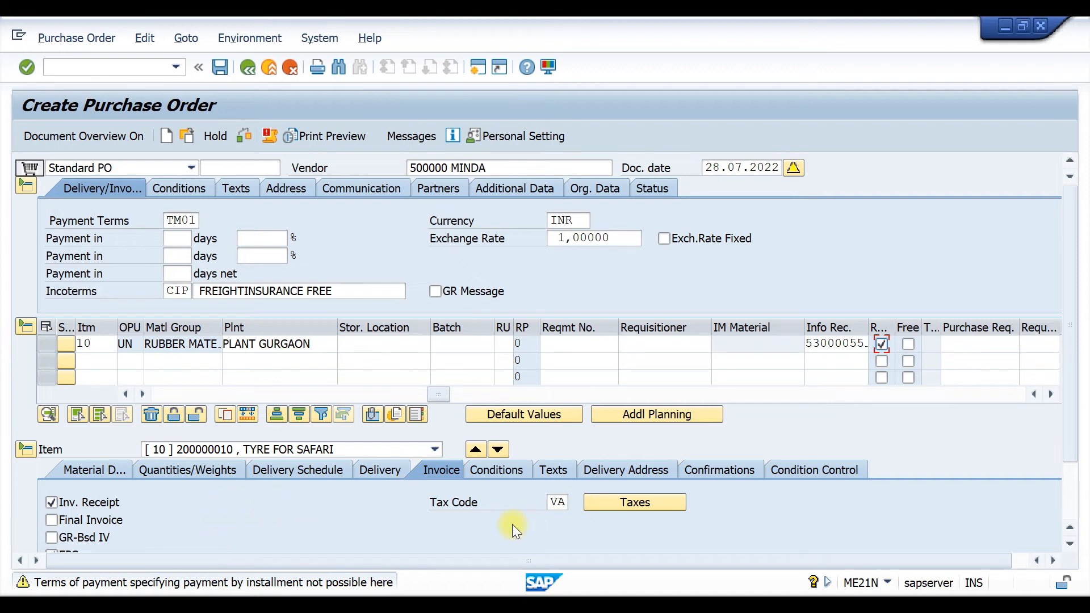
key("Return")
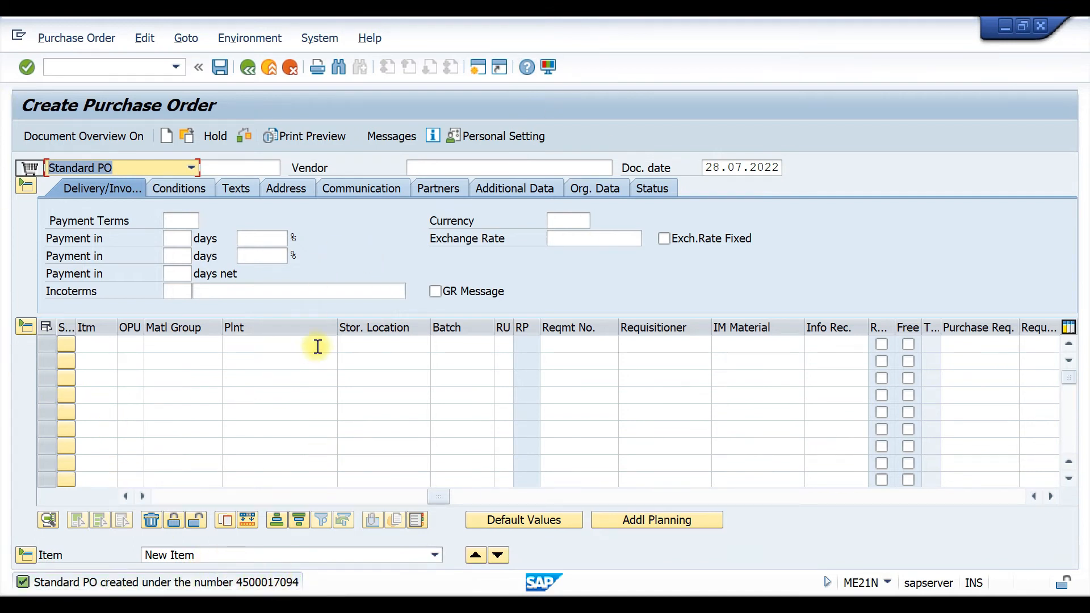
Switch to the goods movement session and set it to Goods Receipt against a purchase order
key("alt+Tab")
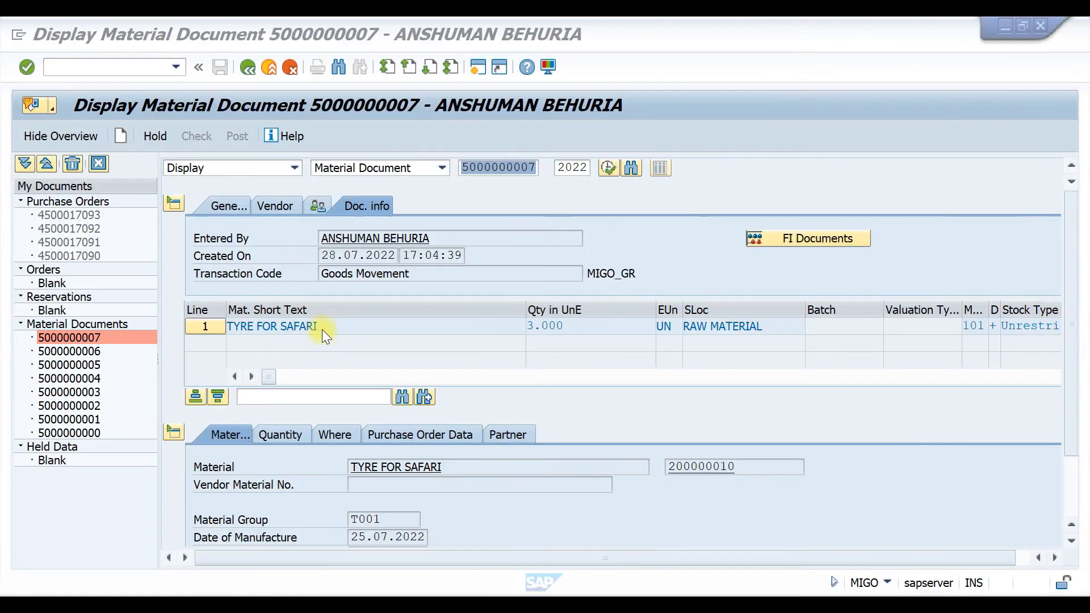
left_click(294, 168)
left_click(213, 221)
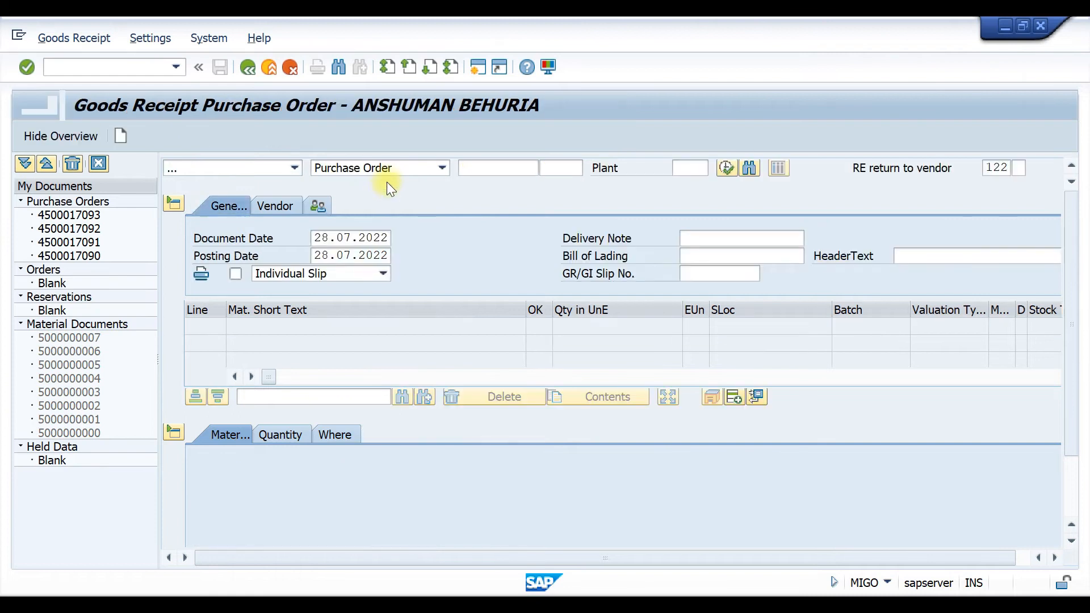
Load the newly created returns purchase order with movement type 101
left_click(479, 169)
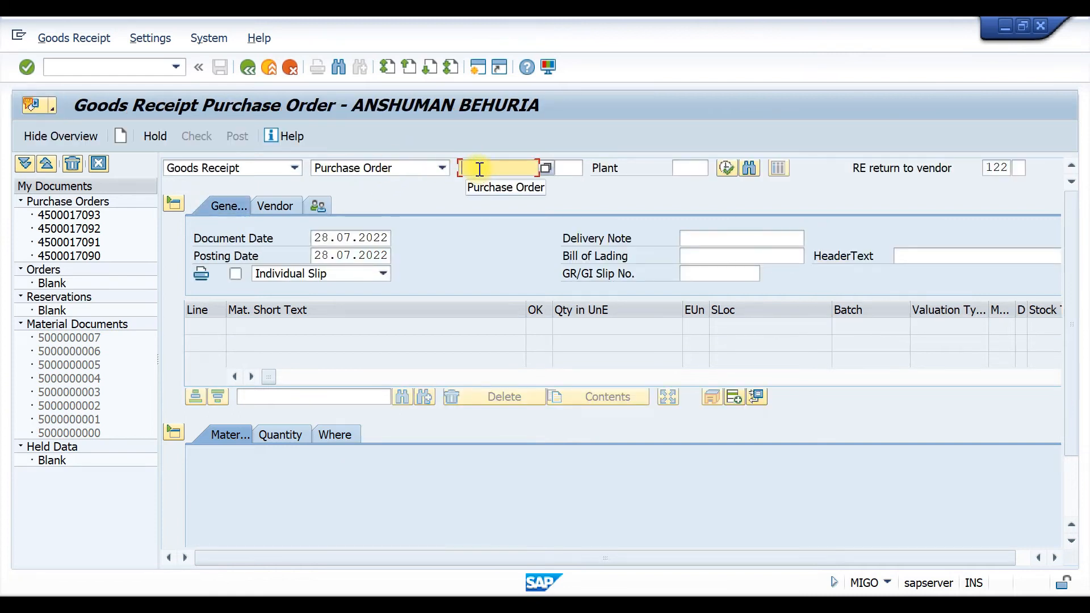
left_click(488, 180)
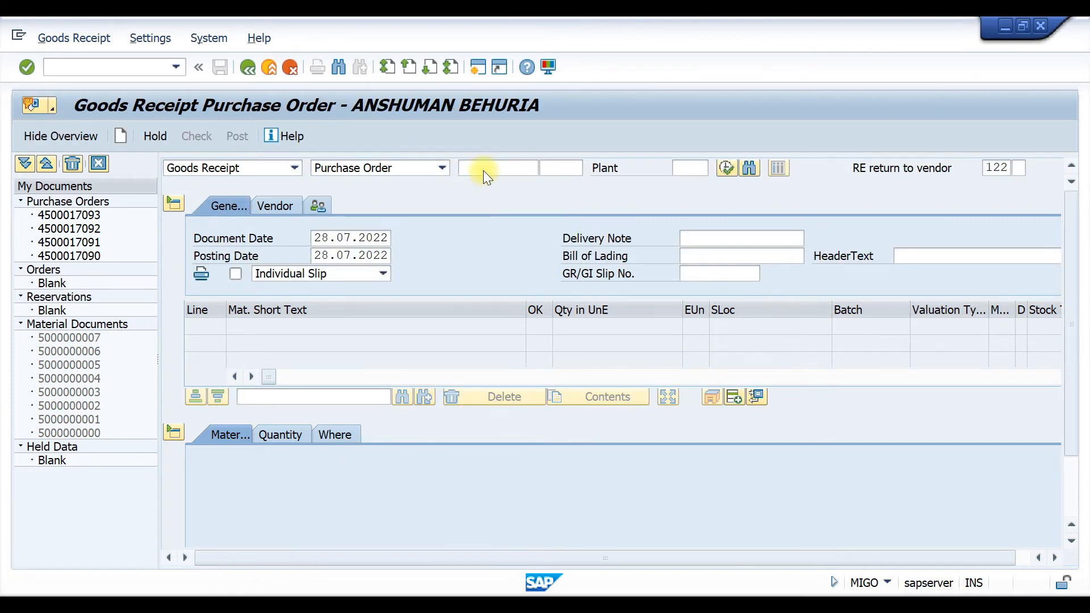
left_click(483, 169)
left_click(488, 189)
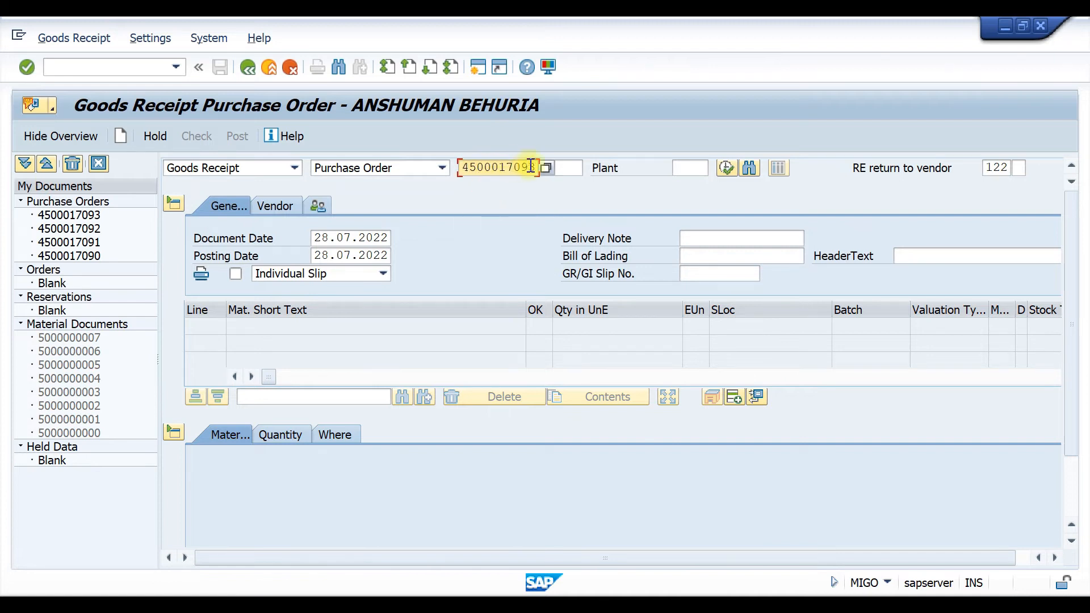
key("BackSpace")
type("4")
left_click(996, 166)
key("Delete")
key("Delete")
type("01")
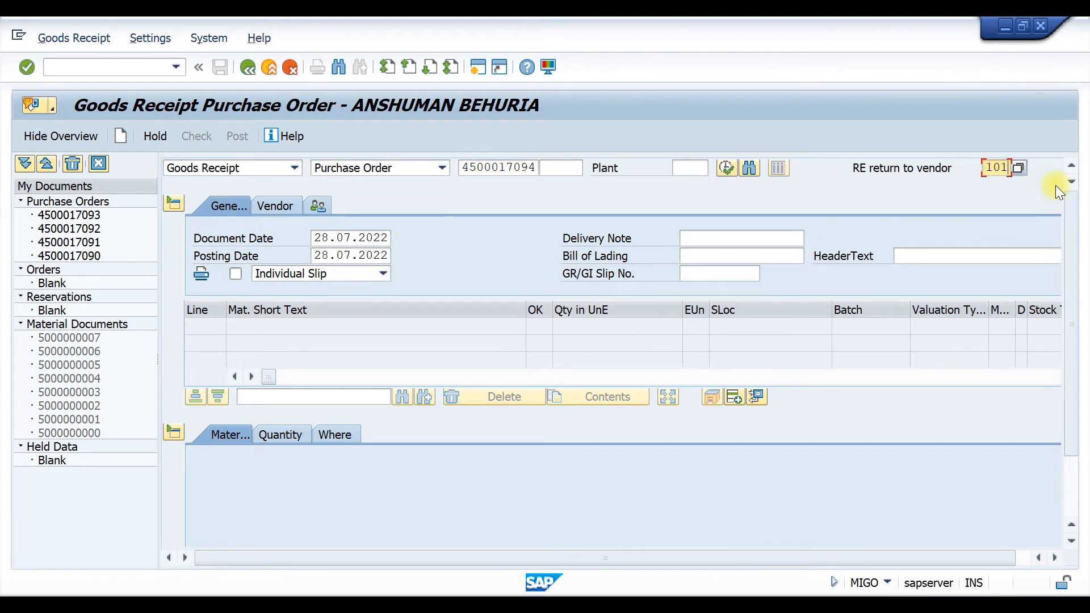
key("Return")
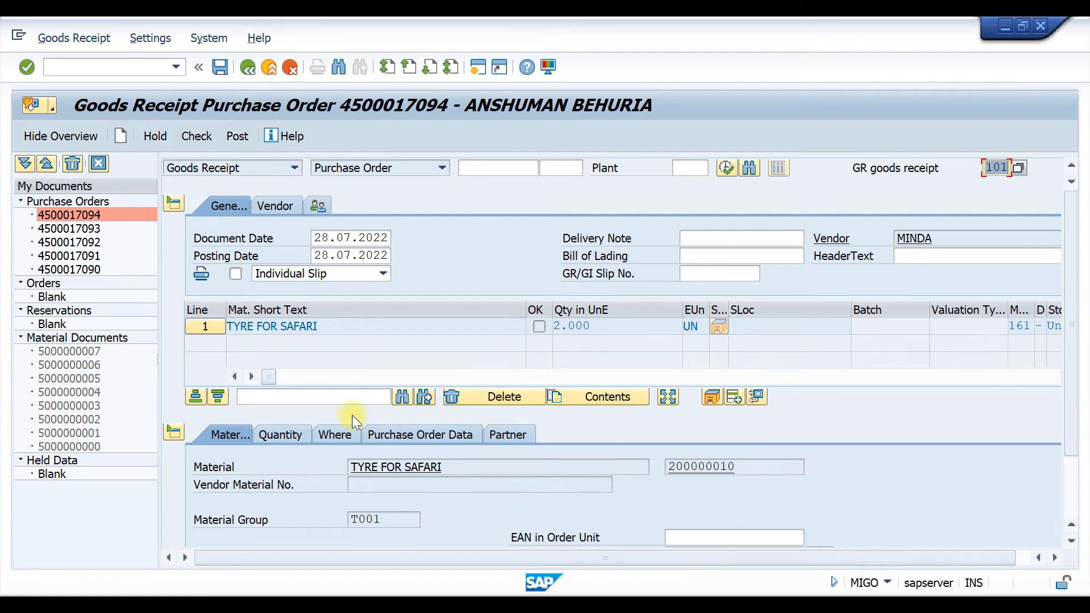
Examine the movement type and its description in the goods receipt item's Where details
left_click(332, 434)
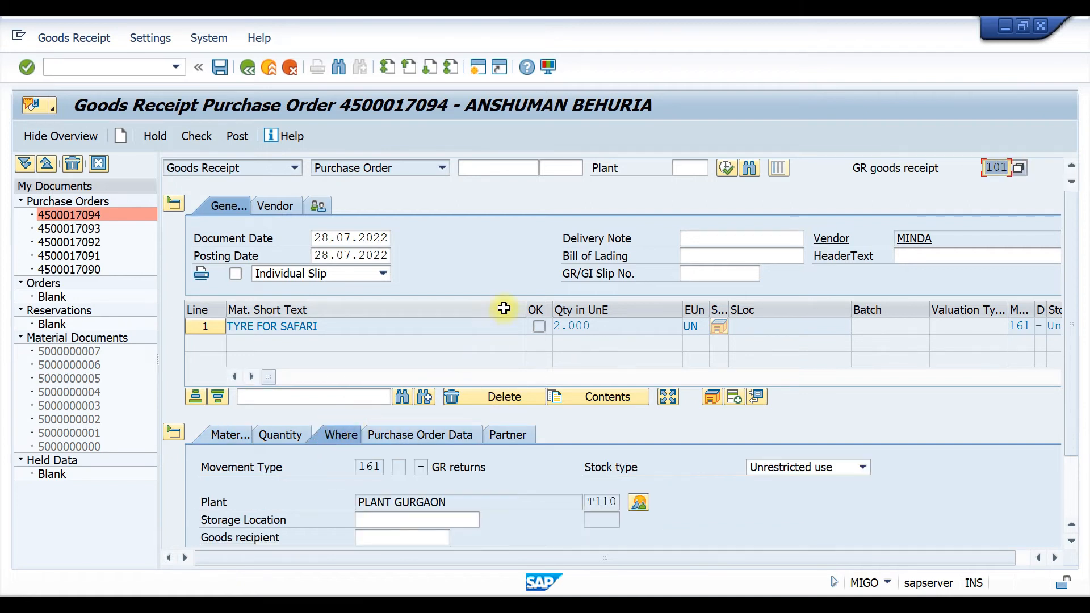
scroll(513, 294, "down", 1)
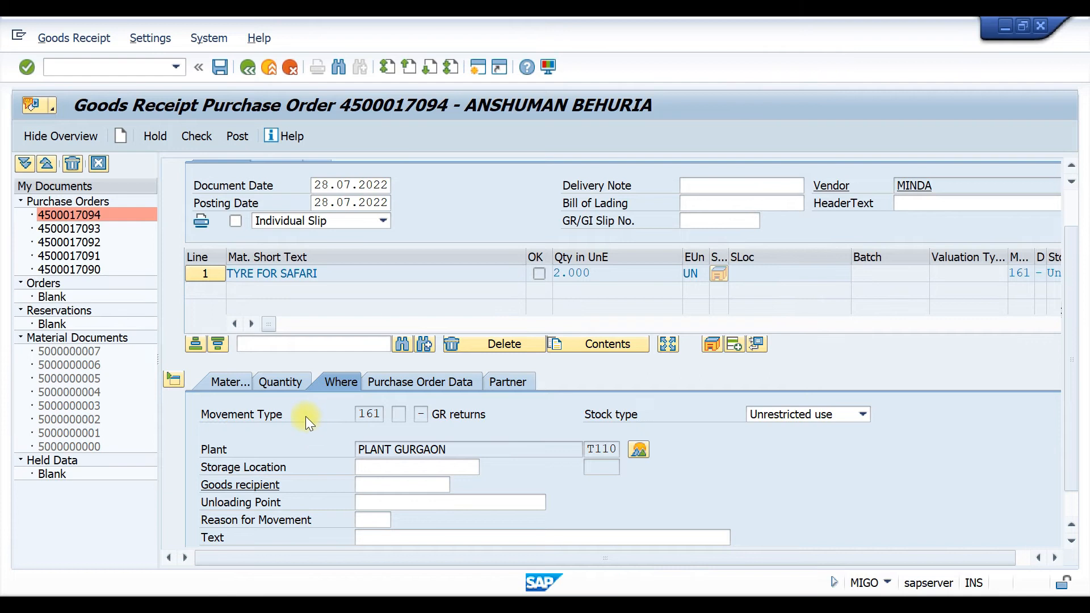
left_click(376, 414)
left_click_drag(376, 413, 385, 413)
left_click(491, 414)
left_click_drag(491, 415, 433, 414)
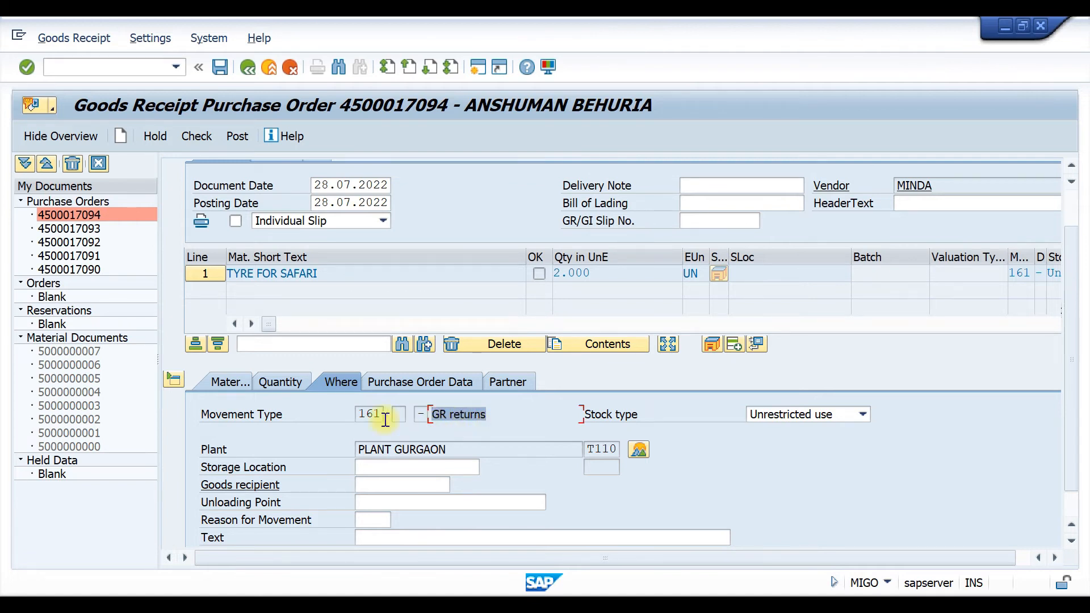
left_click_drag(358, 413, 398, 419)
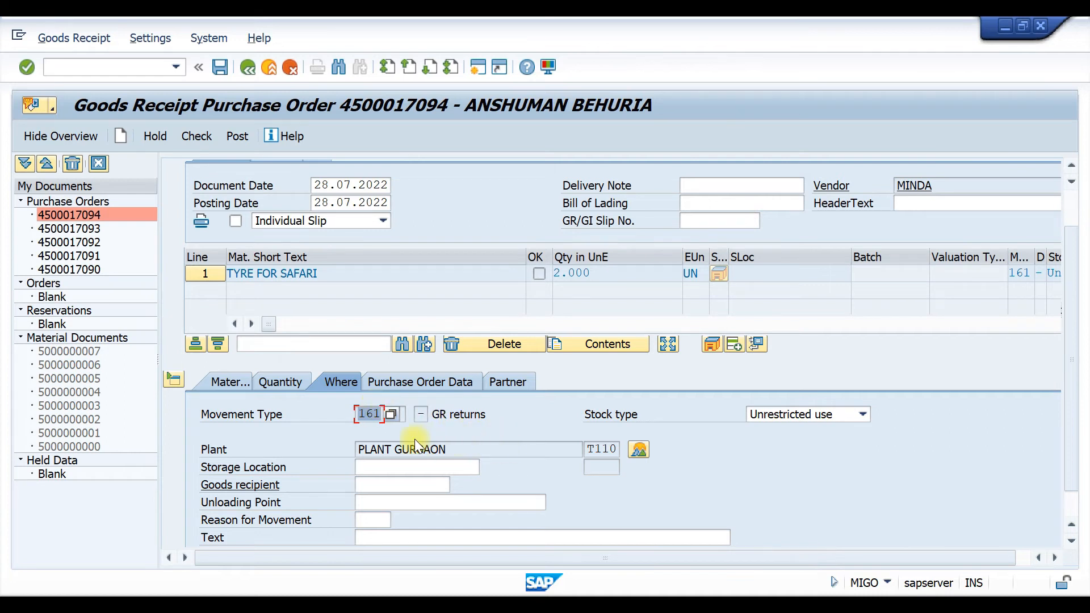
Try to set the item's reason for movement to 0003 and view its purchase order data
left_click(377, 521)
key("space")
left_click(384, 536)
scroll(247, 383, "down", 1)
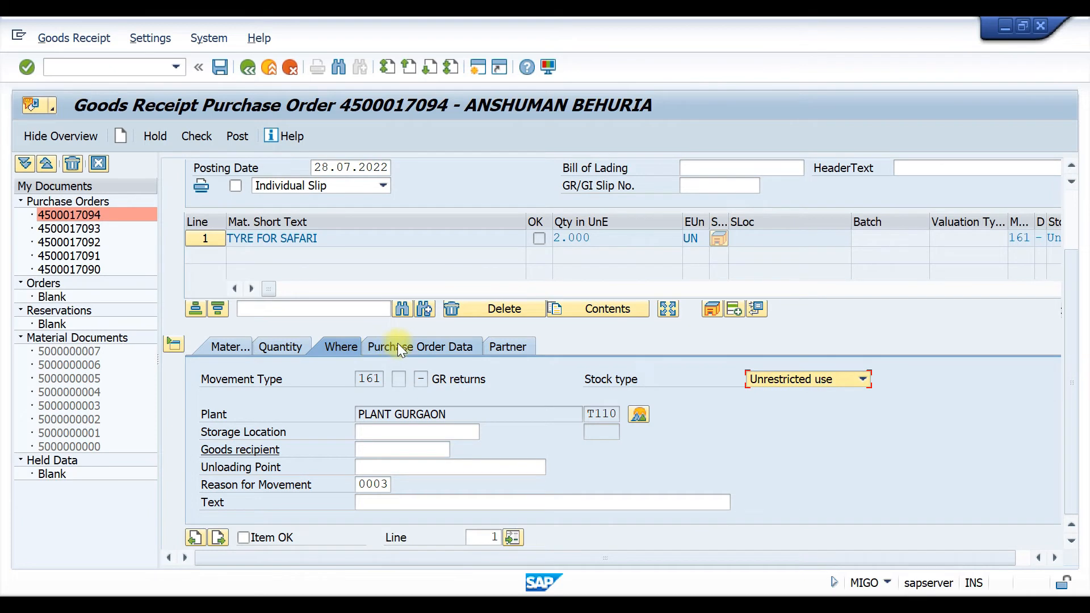
left_click(399, 344)
left_click(409, 468)
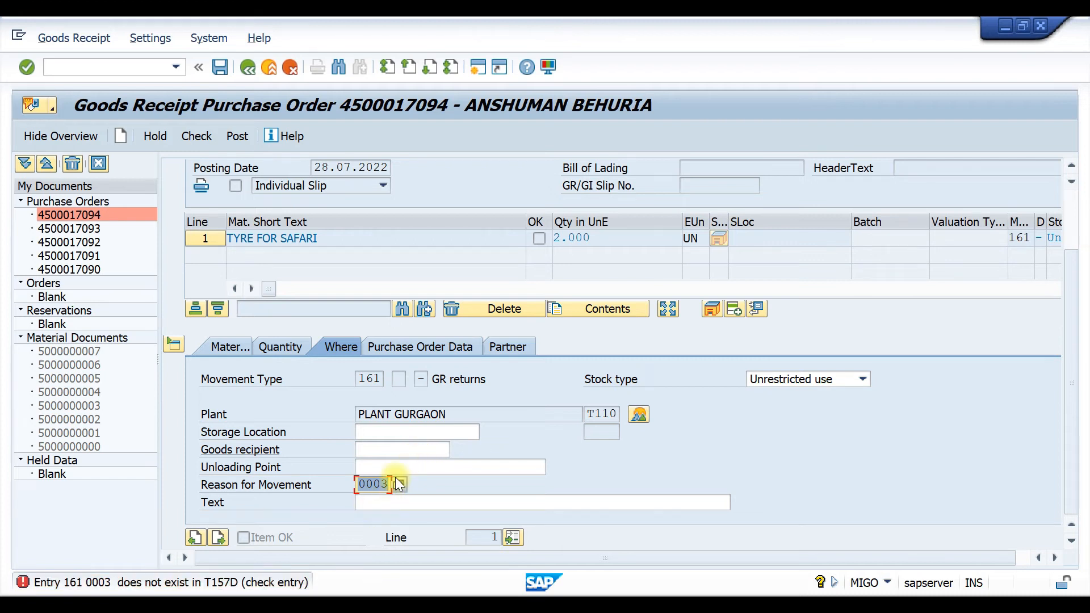
Look up the possible reasons for movement and clear the reason field
left_click(399, 483)
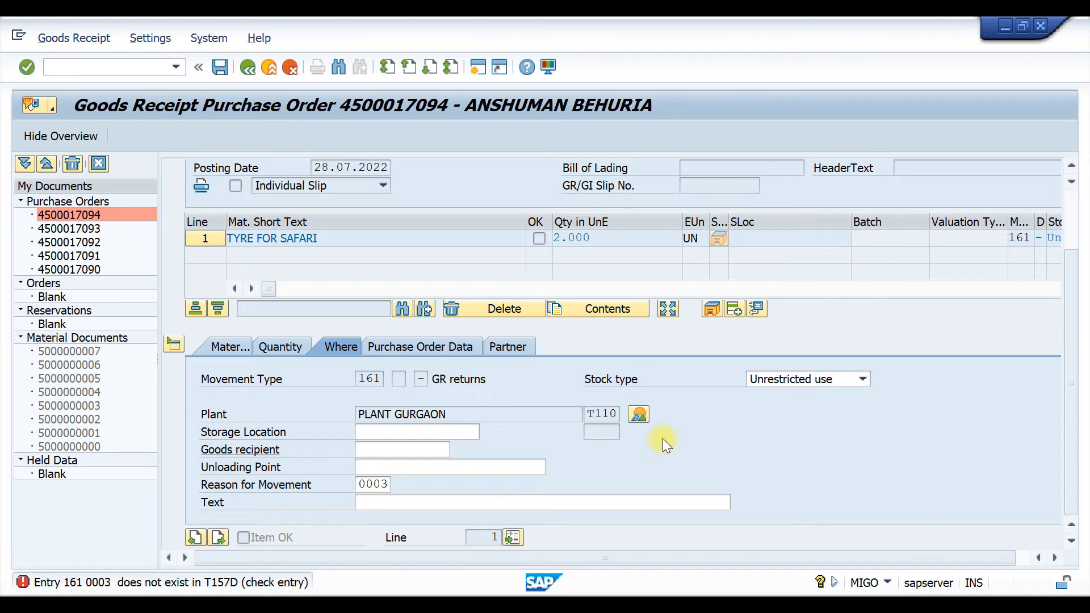
left_click(380, 485)
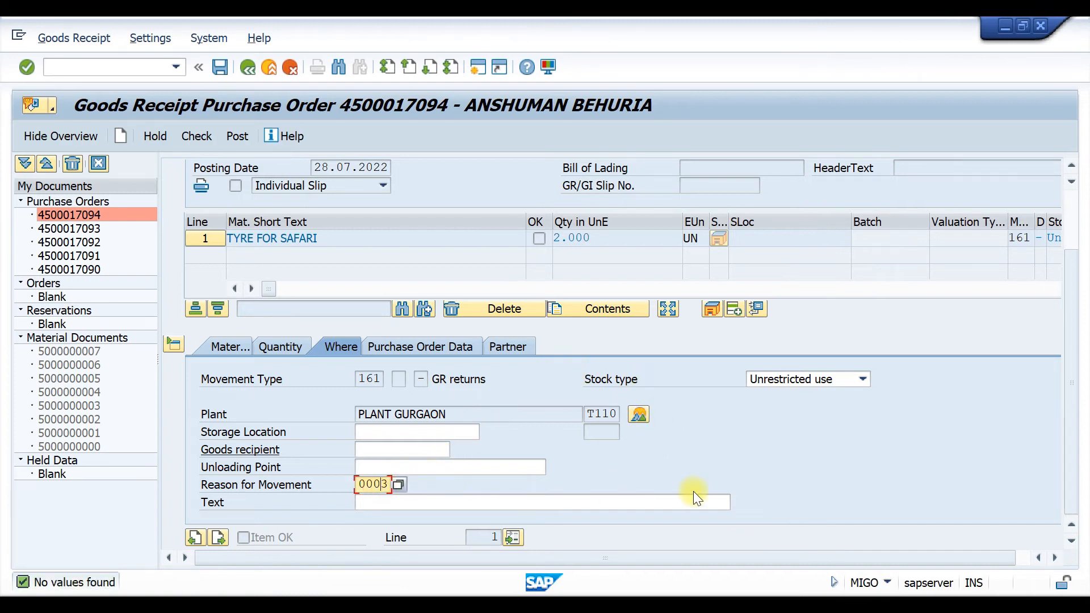
key("BackSpace")
key("BackSpace")
key("BackSpace")
key("BackSpace")
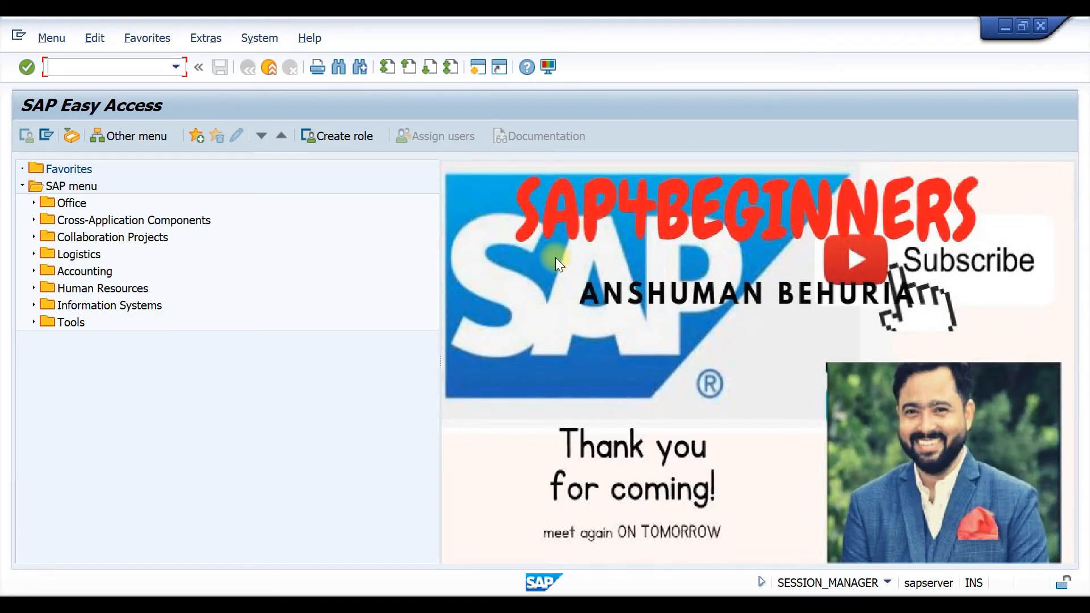
Run transaction OMBS from SAP Easy Access and start new entries in the Reason for Movement view
type("OMBS")
key("Return")
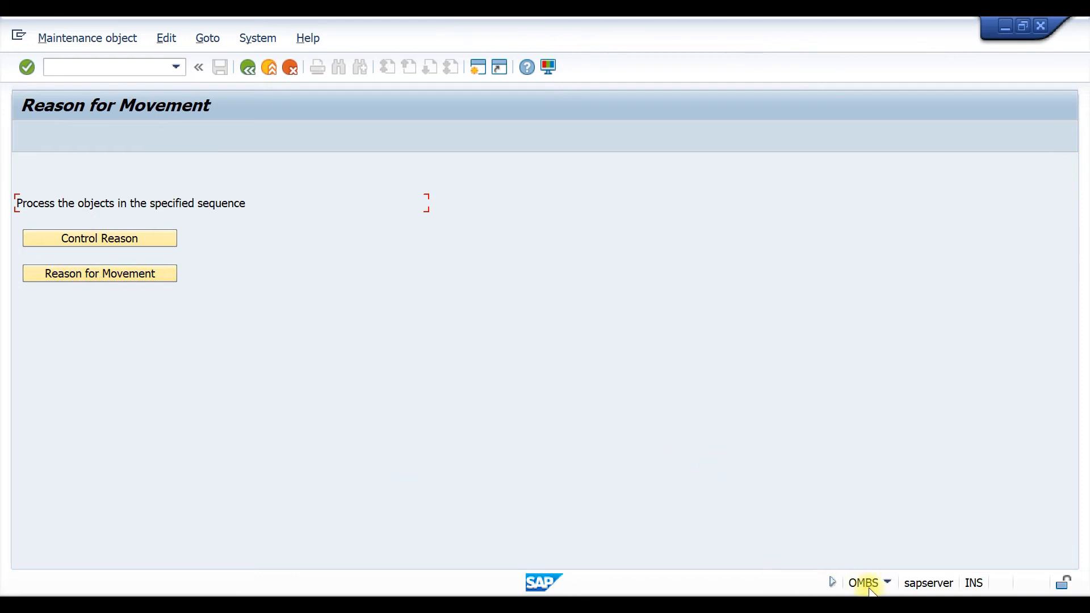
left_click(73, 273)
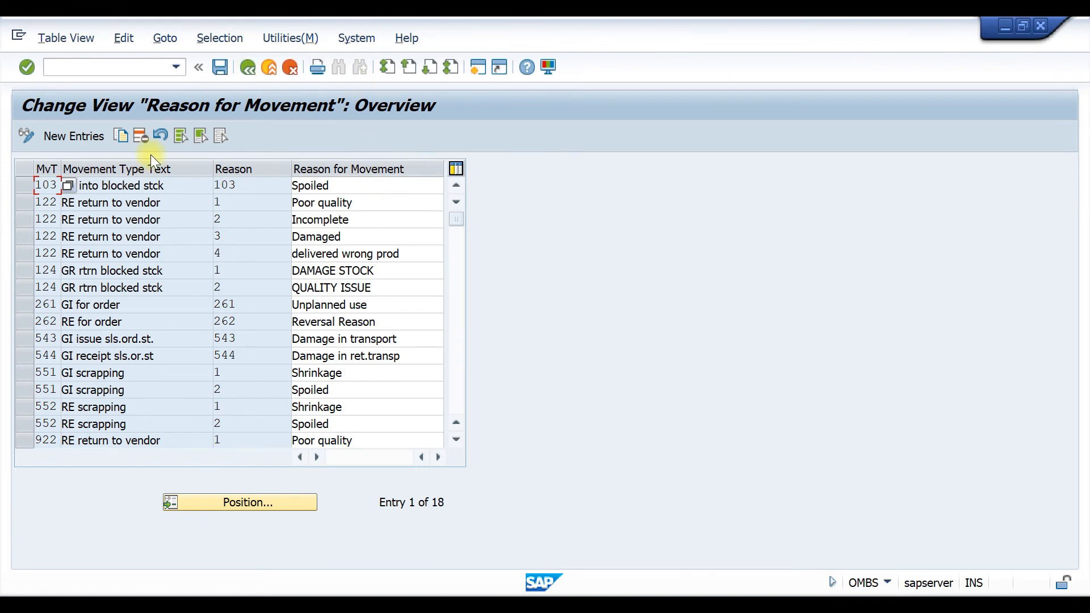
left_click(75, 137)
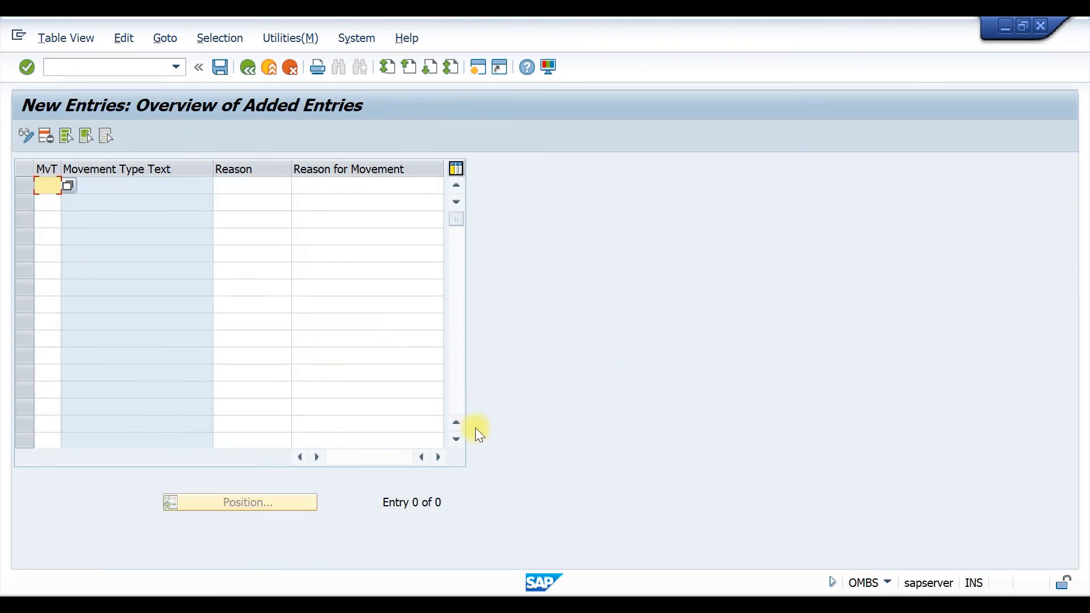
Enter reason 01 with the description DAMAGED for movement type 161
type("161")
left_click(240, 188)
type("01")
left_click(392, 187)
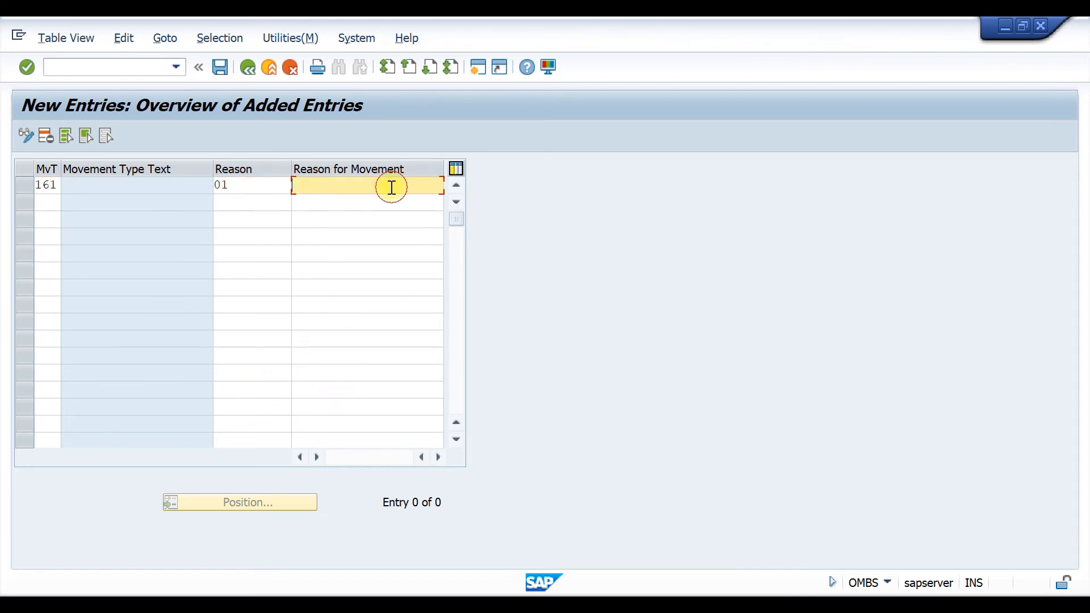
type("DAMAGED")
Enter reason 02 with the description EXPIRED for movement type 161
left_click(38, 203)
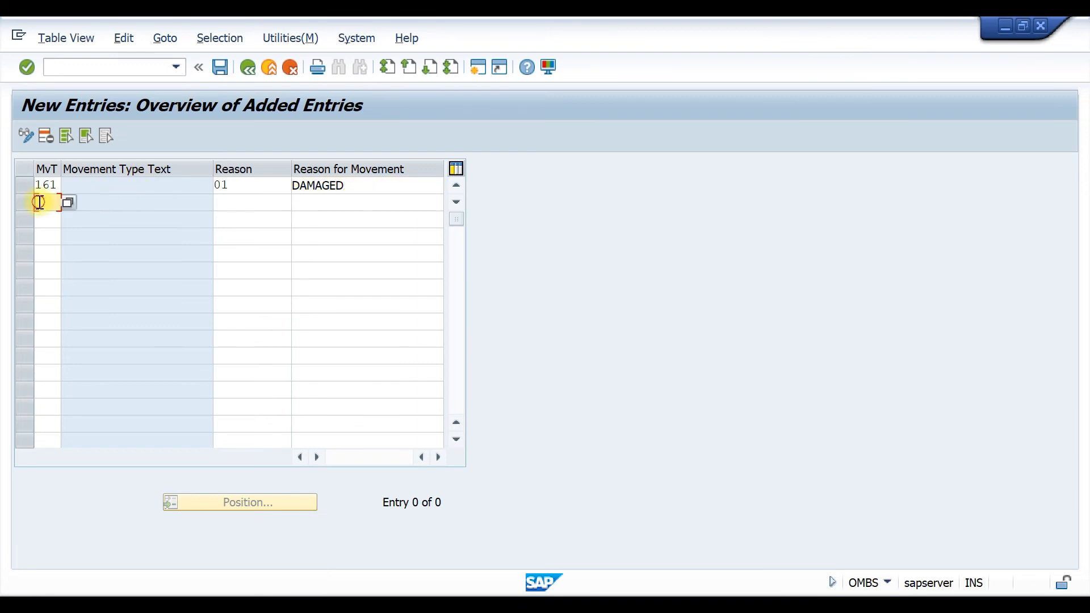
type("161")
left_click(227, 204)
type("02")
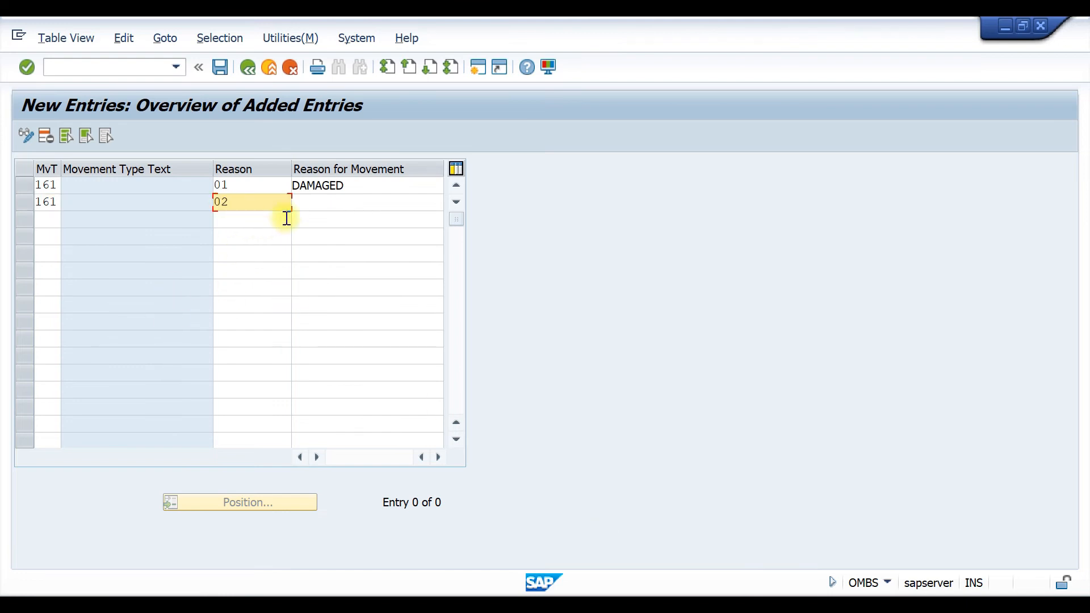
left_click(316, 203)
type("EX")
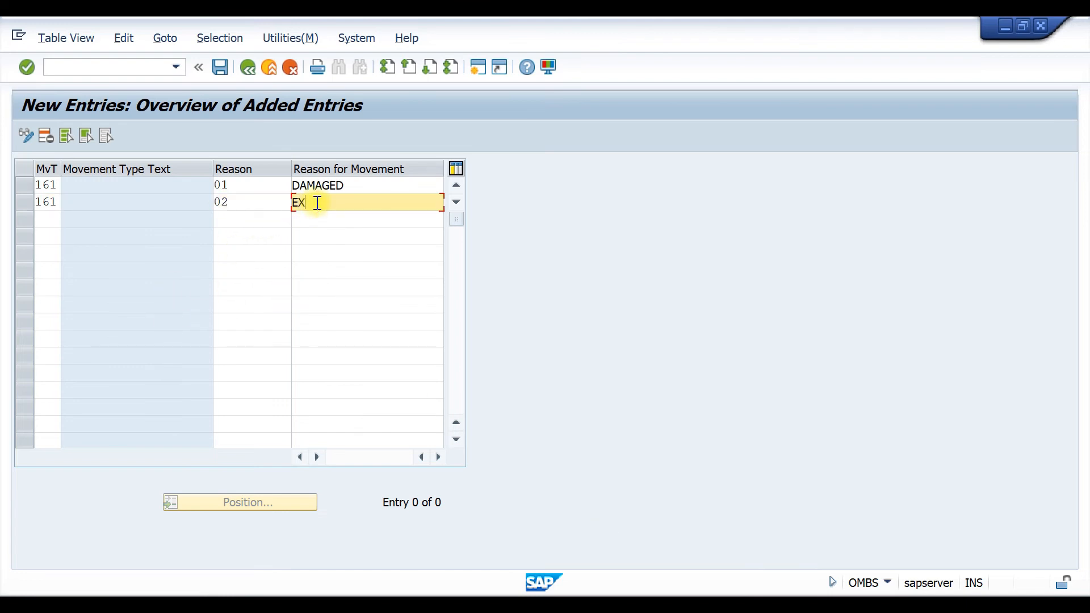
type("PIRED")
Save the new movement reasons in the proposed customizing request "new configuration tata"
key("Return")
key("ctrl+s")
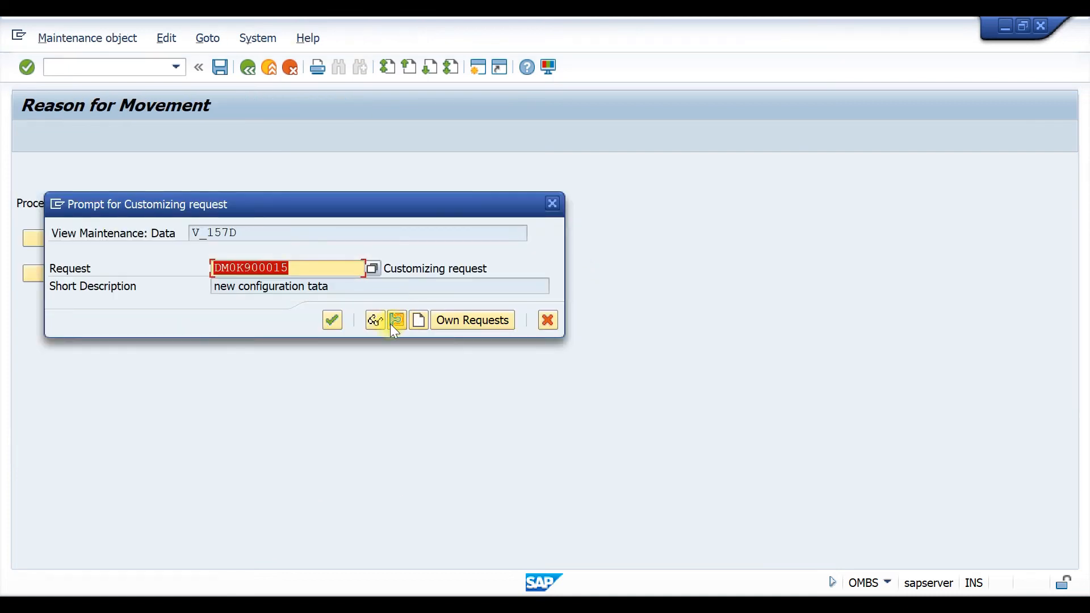
left_click(333, 320)
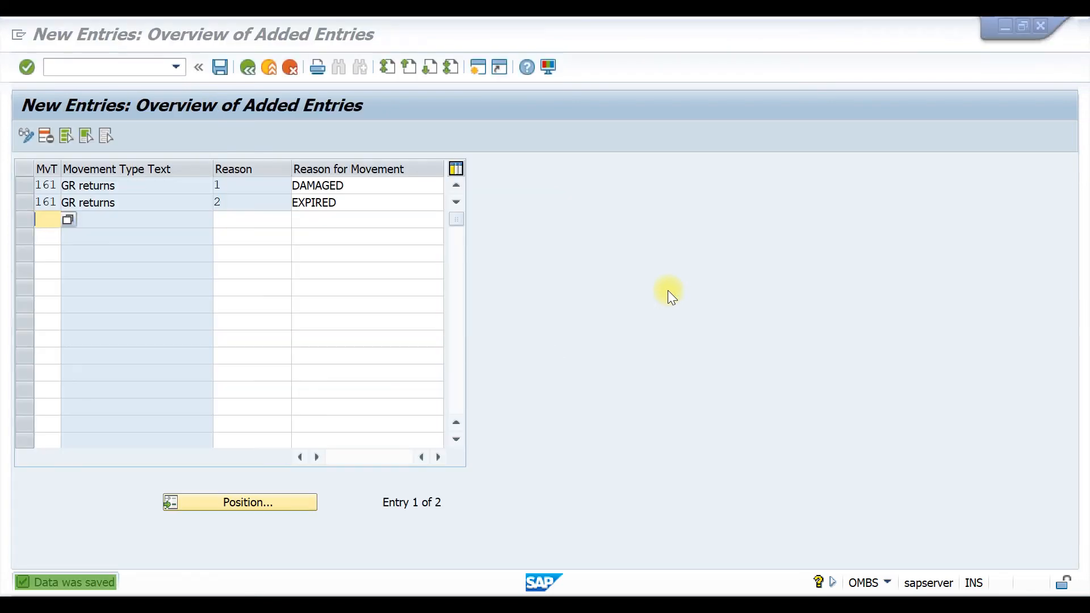
Return to the goods receipt for the returns purchase order and set the item's reason for movement to 02
key("alt+Tab")
left_click(361, 485)
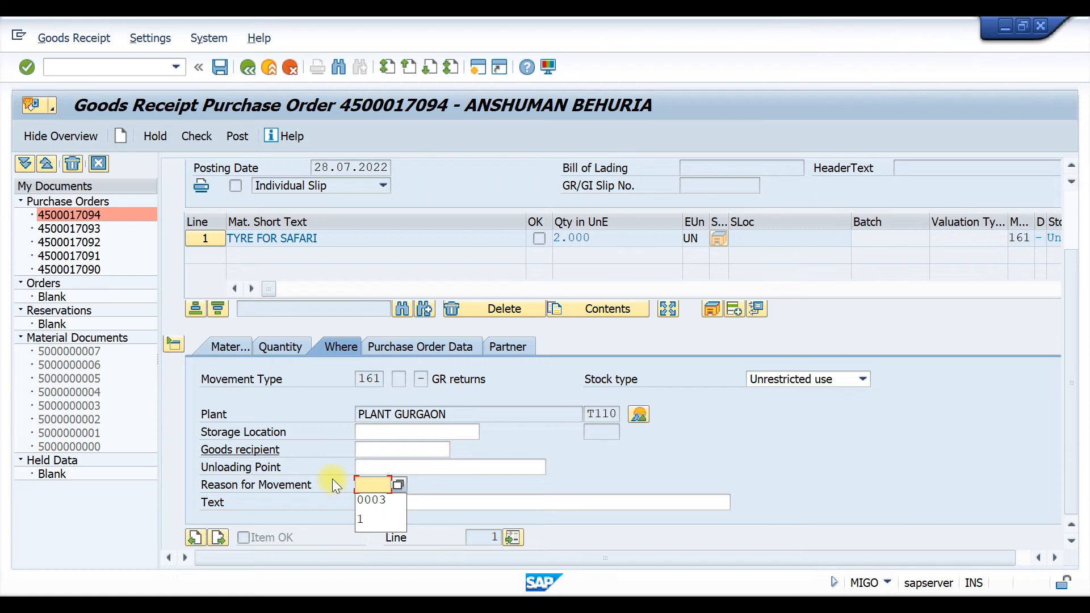
type("02")
key("Return")
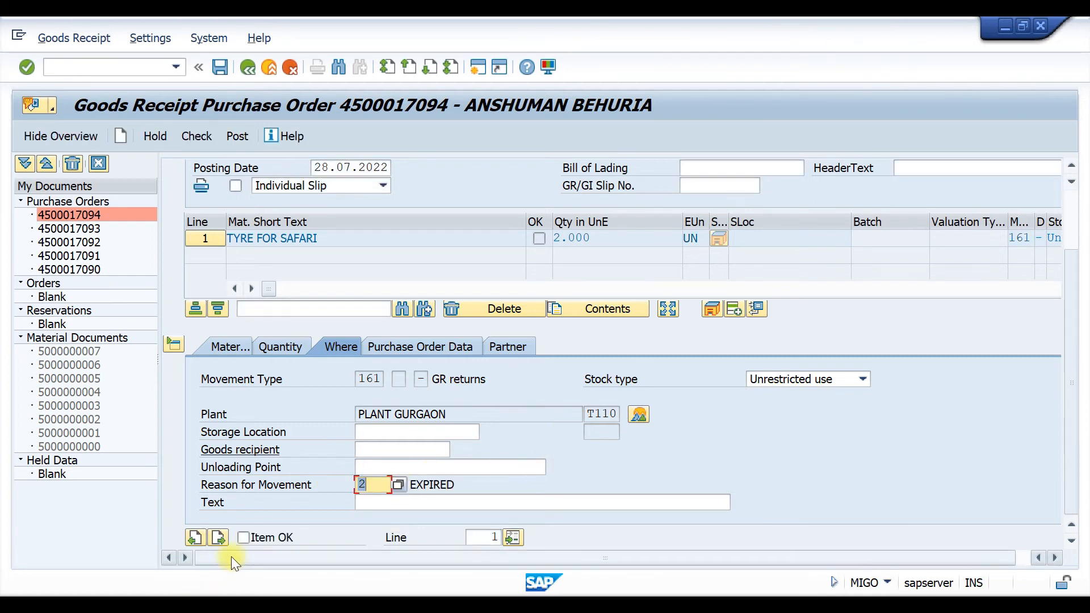
Mark the TYRE FOR SAFARI item as OK and check the goods receipt document for errors
left_click(243, 536)
left_click(212, 137)
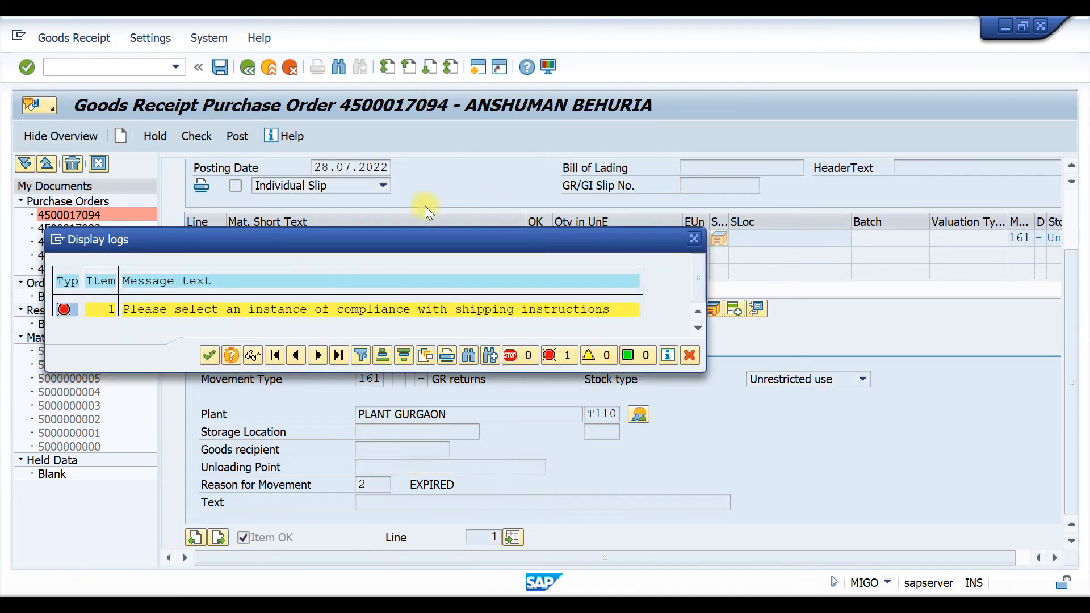
left_click(209, 356)
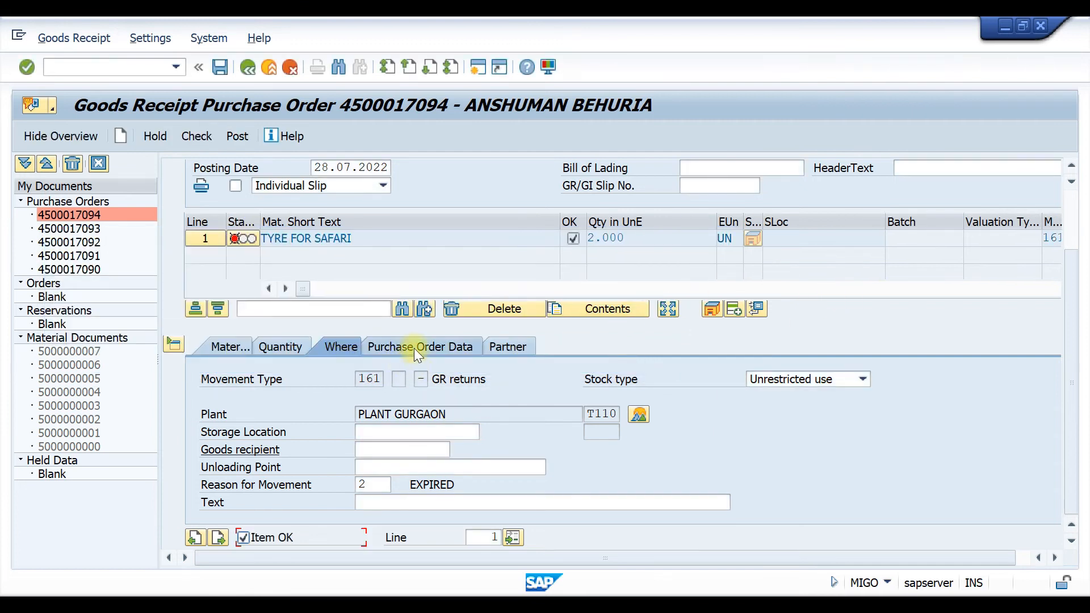
Evaluate the item's compliance with the shipping instructions as INSTRUCTION NOT NOT COMPLIED
left_click(414, 348)
left_click(408, 465)
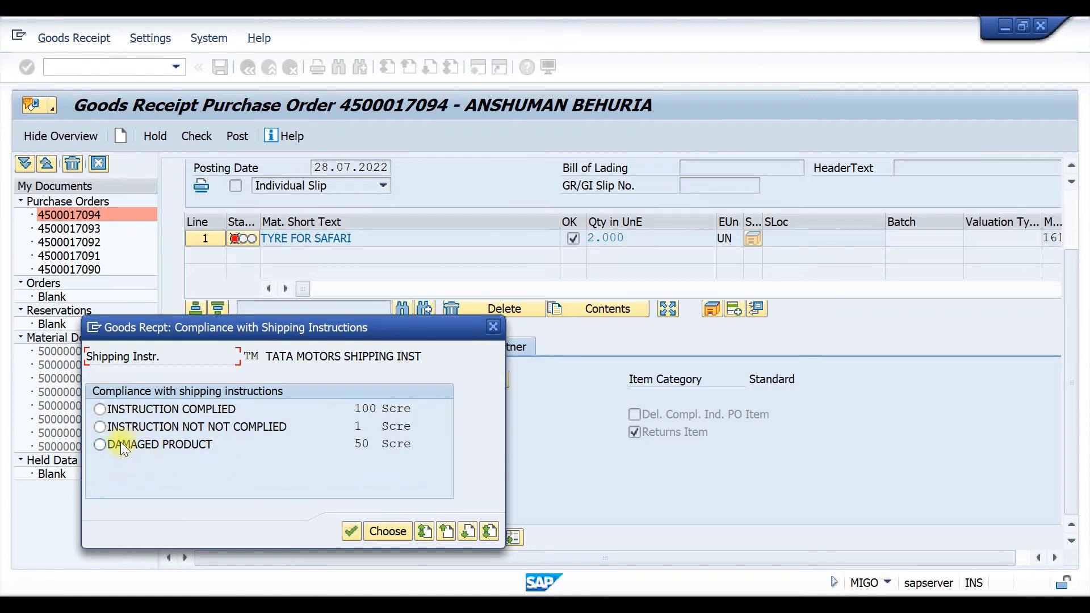
left_click(158, 426)
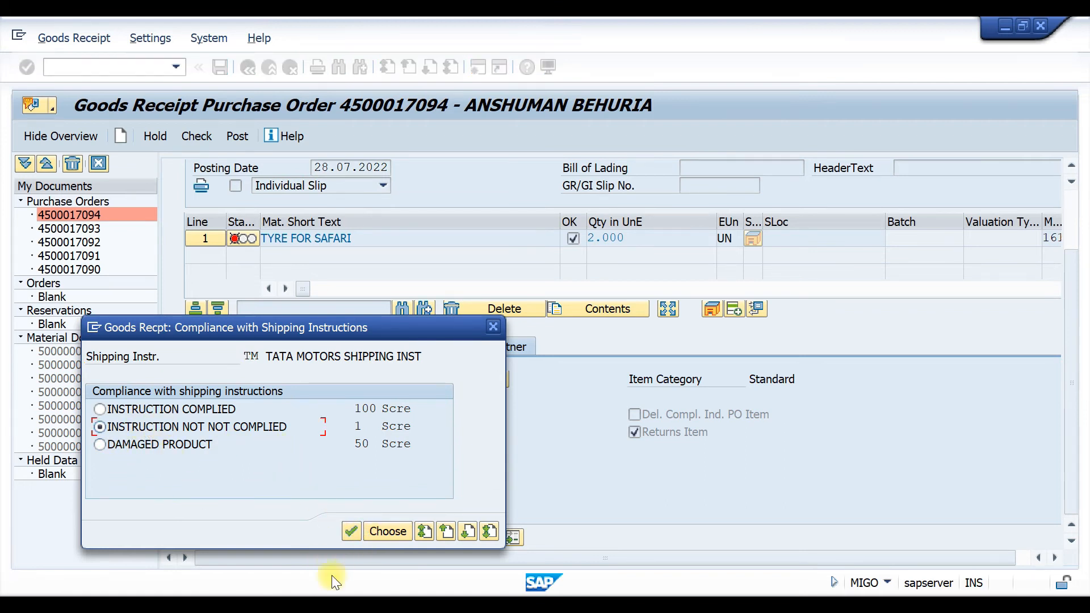
left_click(352, 531)
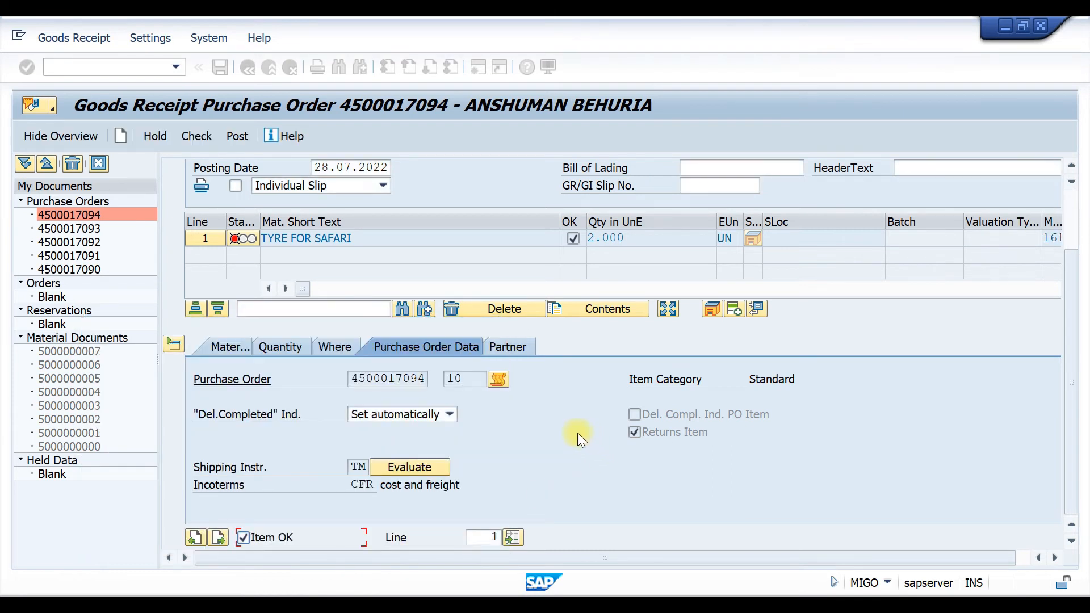
Set the return item's storage location to T001 and post the goods receipt document
left_click(287, 346)
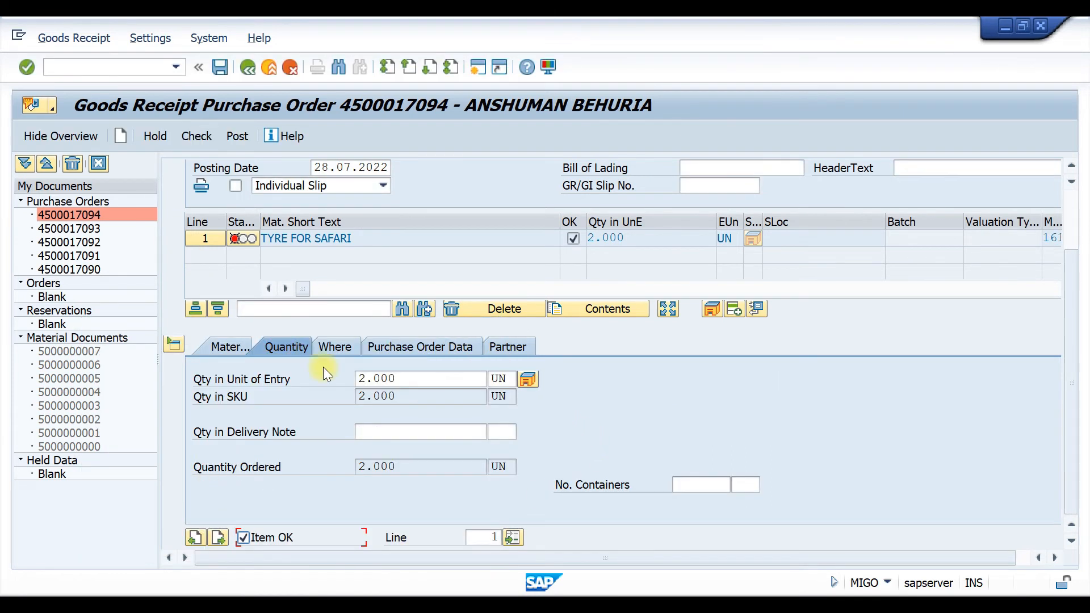
left_click(340, 345)
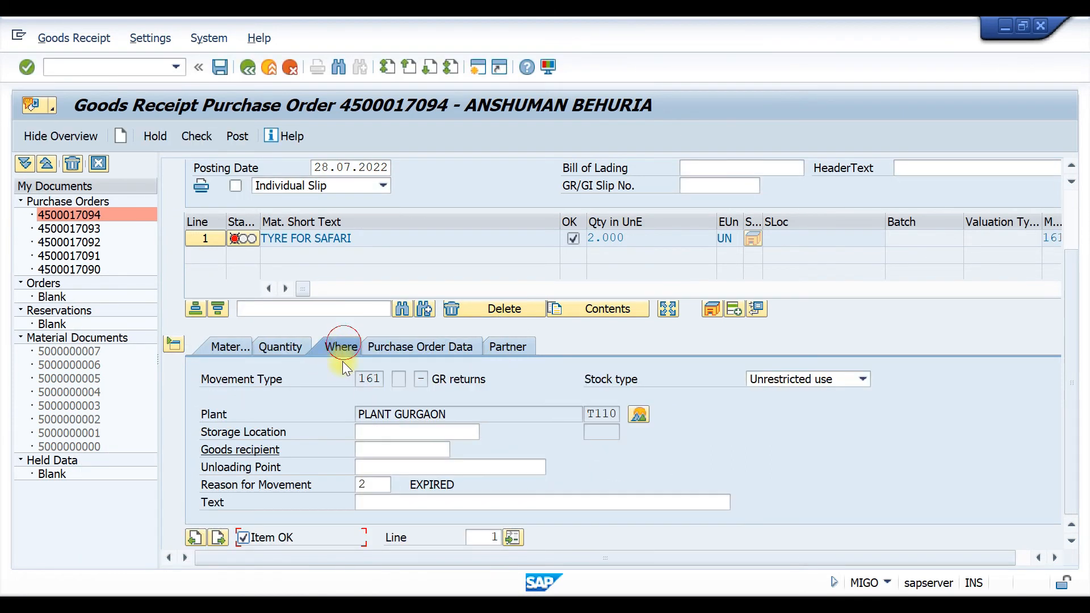
left_click(395, 430)
type("T")
left_click(402, 445)
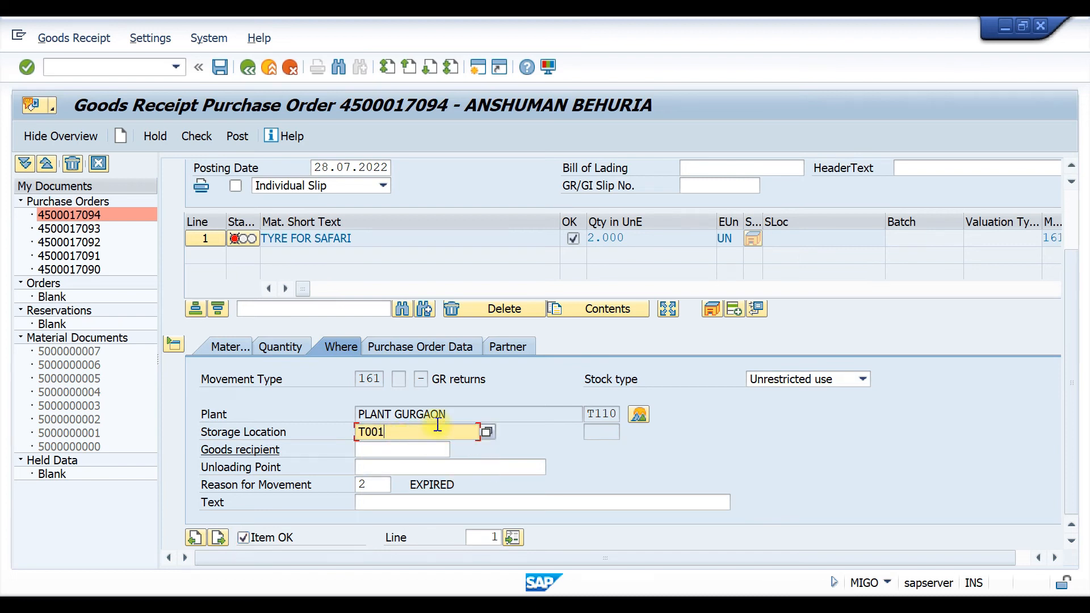
key("ctrl+s")
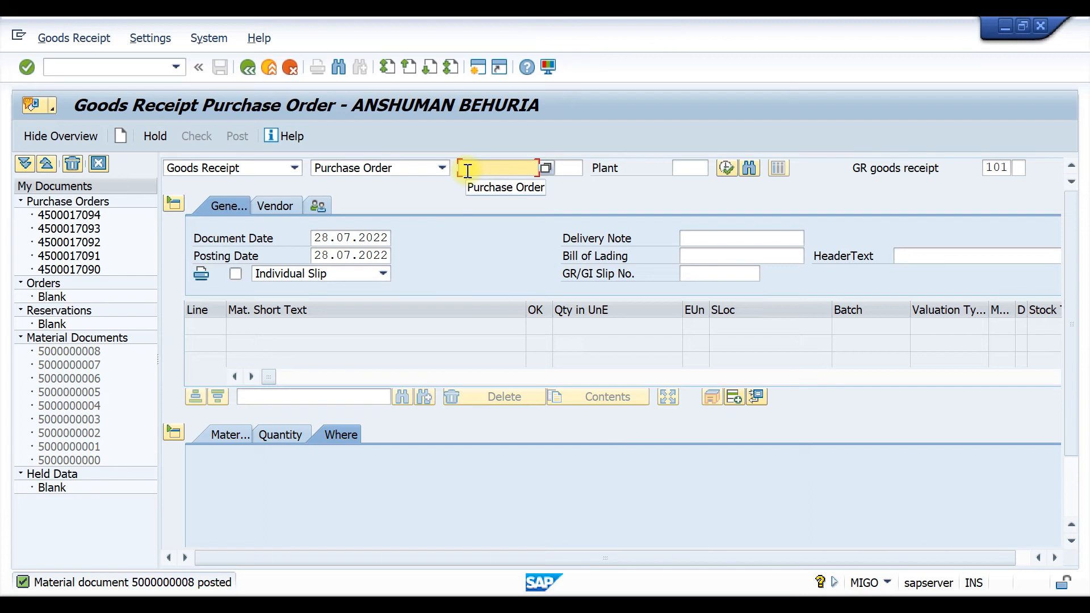
Switch to the stock overview of material 200000010 and refresh it to examine the stock after the return
key("alt+Tab")
key("Tab")
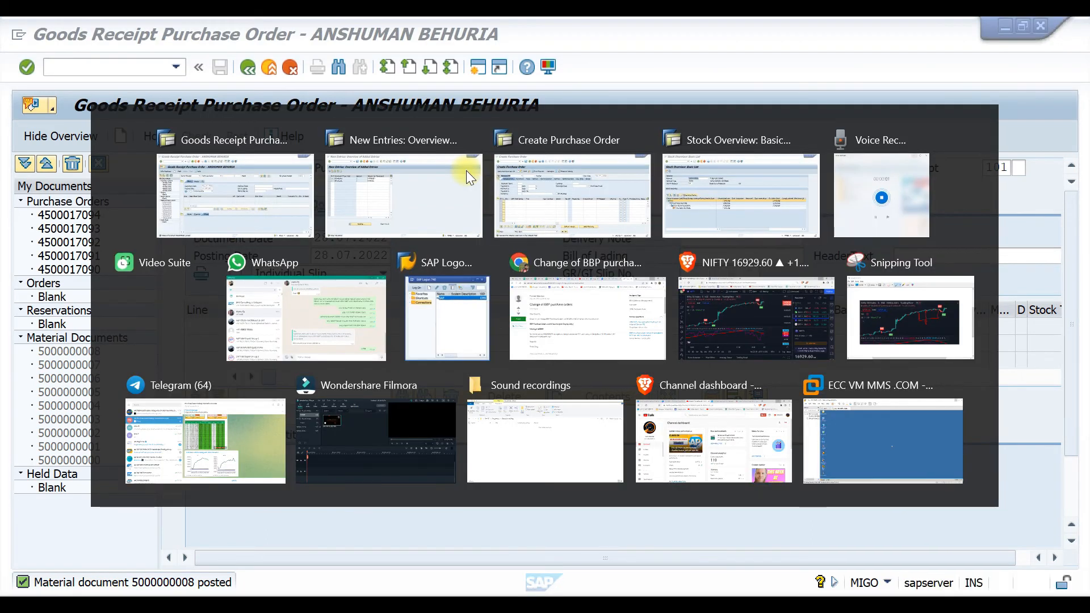
key("Tab")
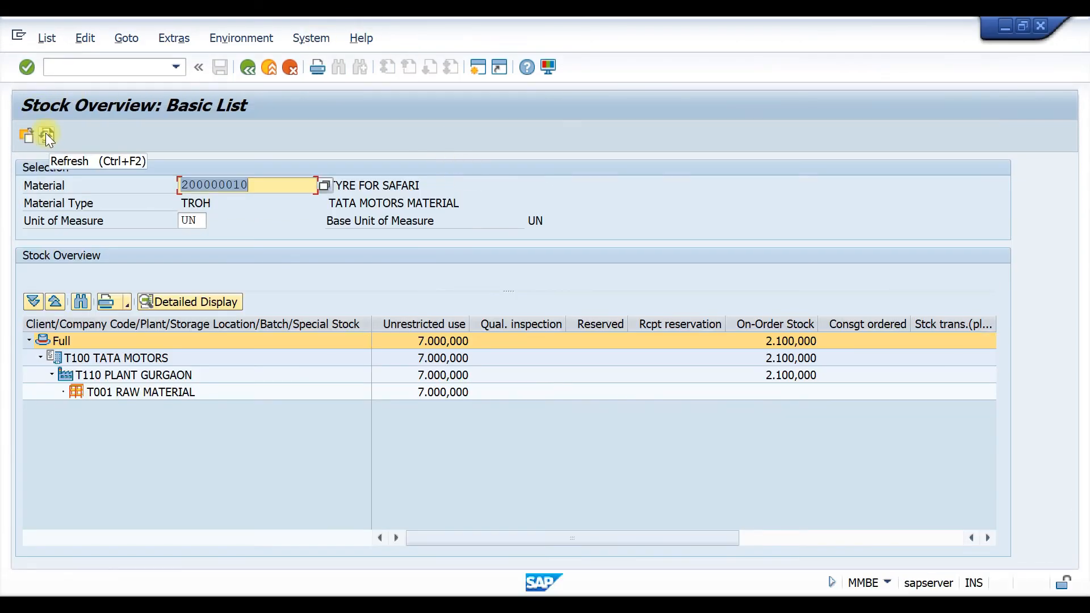
left_click(45, 135)
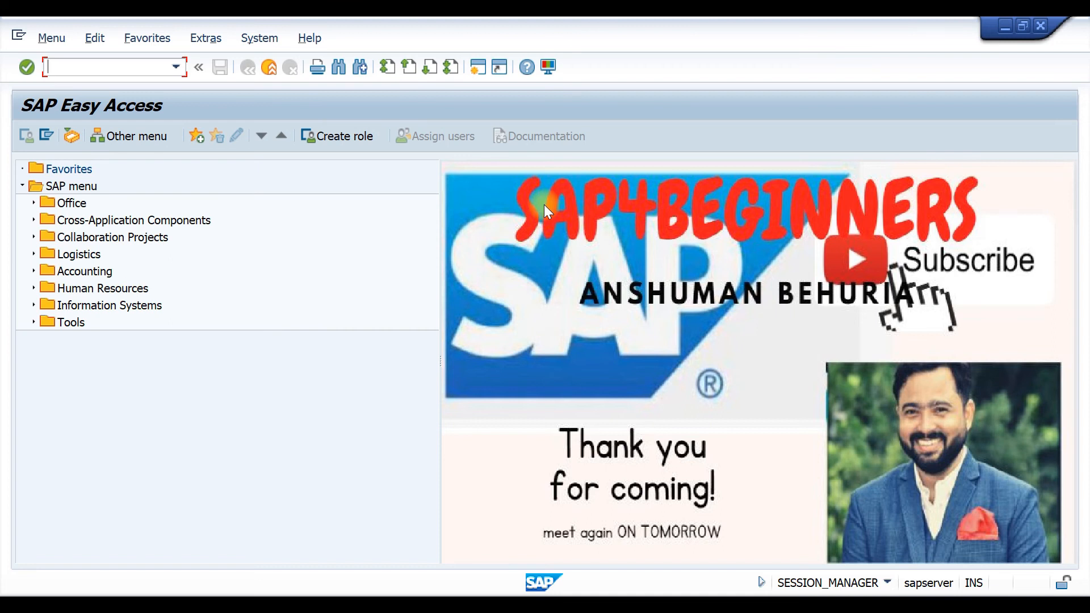
Run transaction MIRO from SAP Easy Access and start a credit memo with invoice date 28.07.2022
type("MIRO")
key("Return")
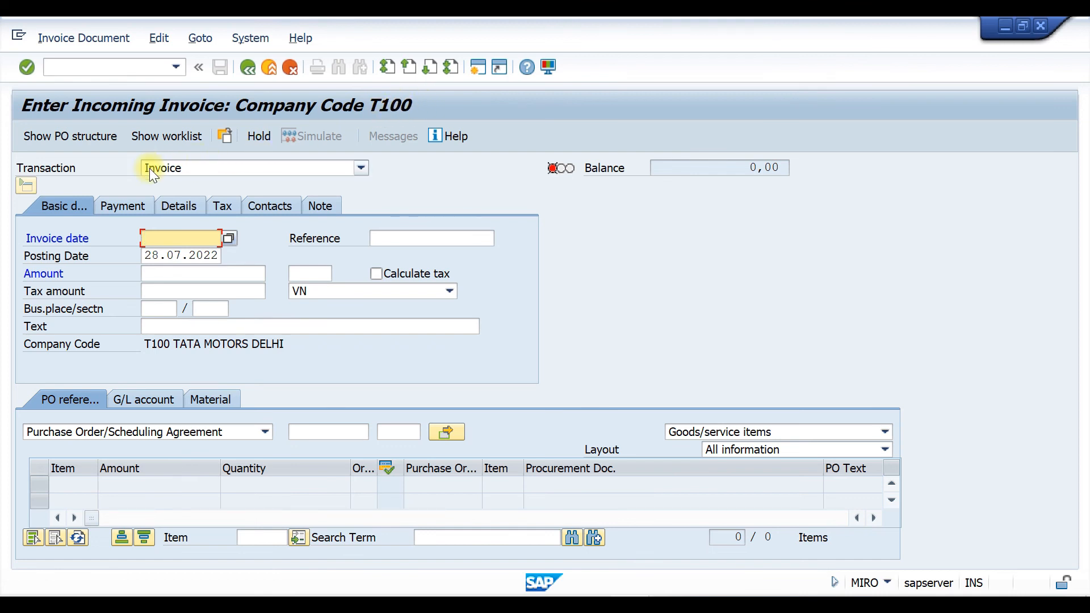
left_click(361, 168)
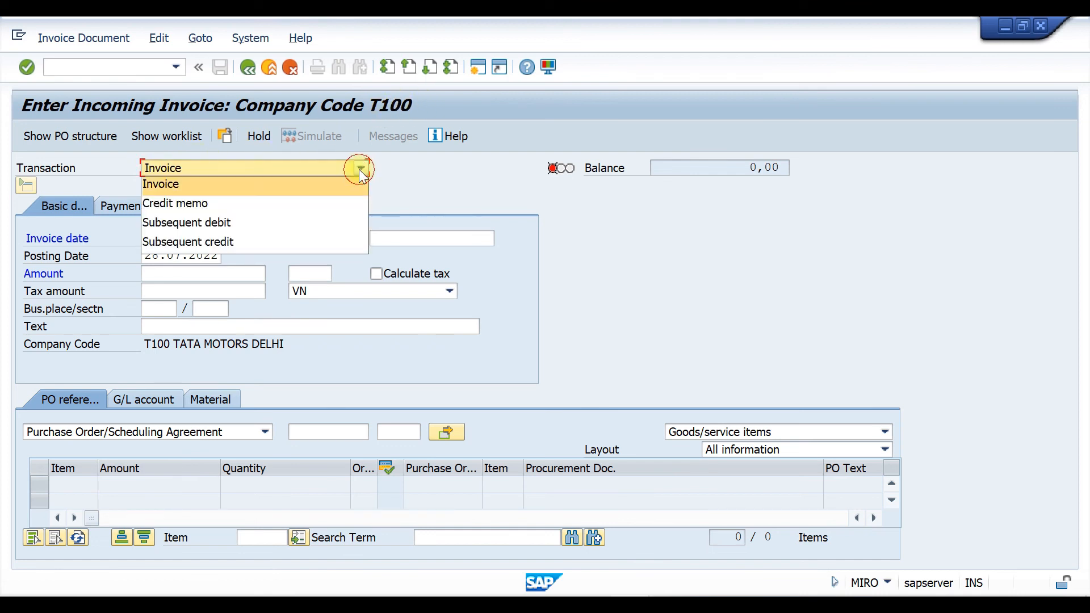
left_click(182, 205)
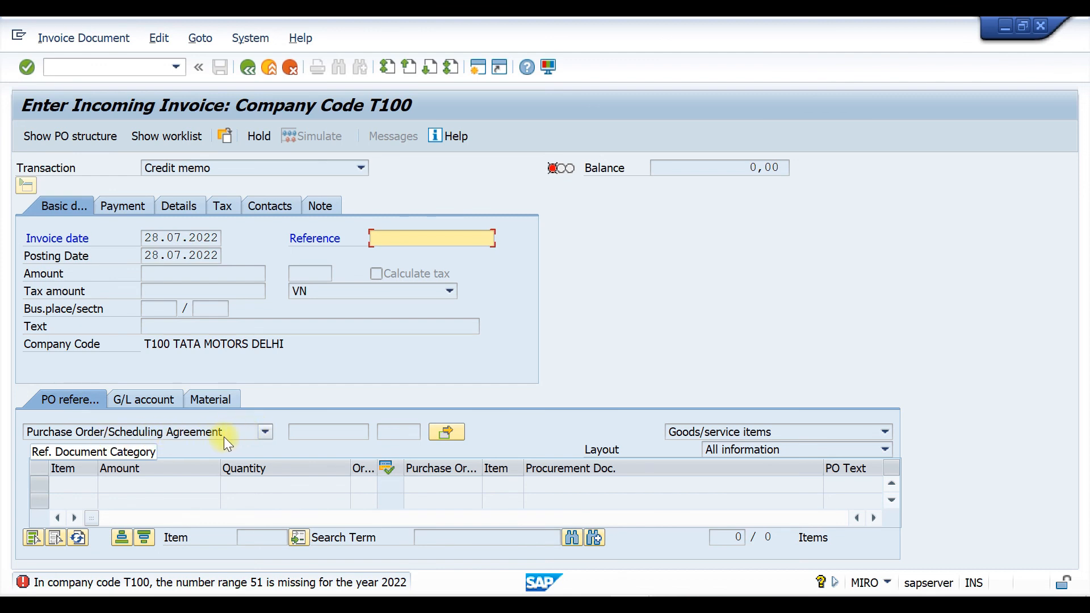
left_click(314, 431)
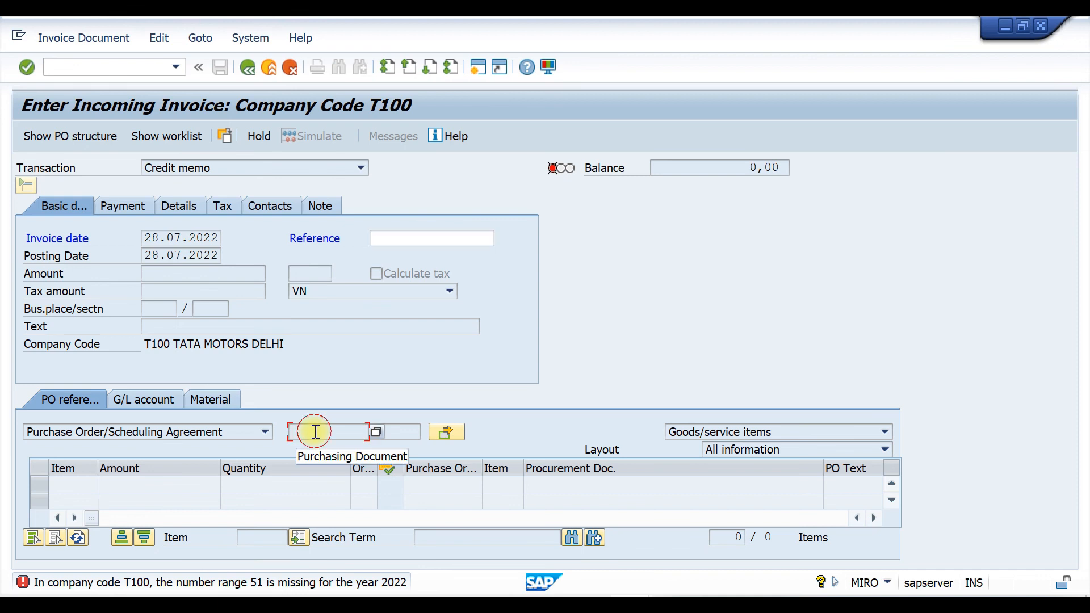